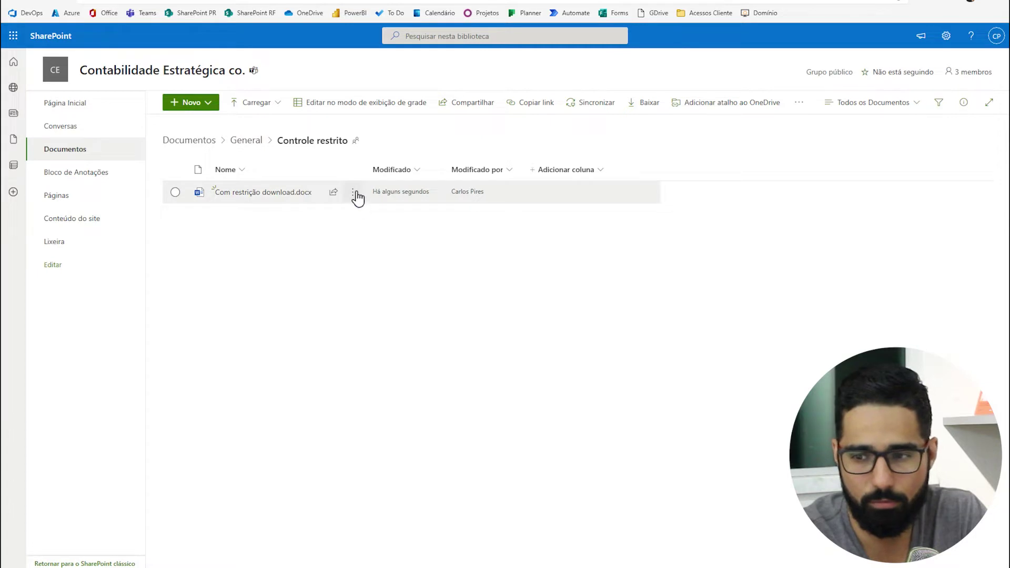
- Set the CE_Restritosemdownload group's direct access to "Com restrição download.docx" to "Pode exibir"
click(404, 269)
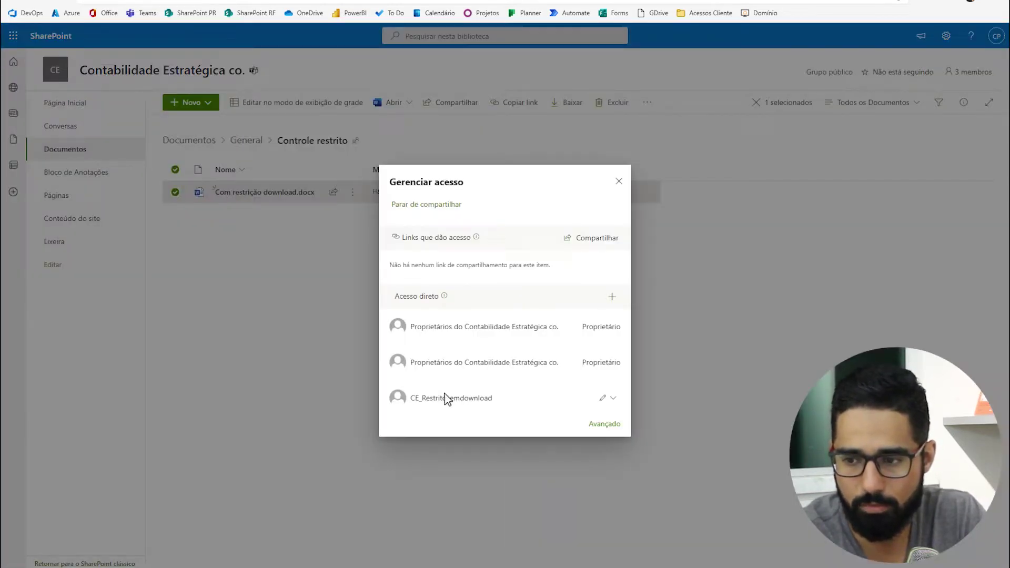
click(612, 399)
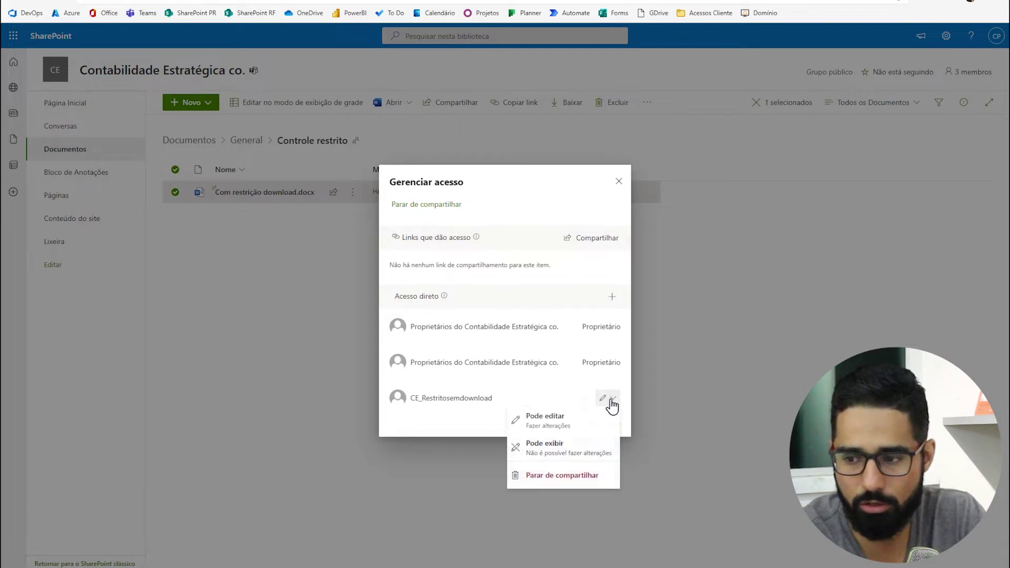
click(560, 456)
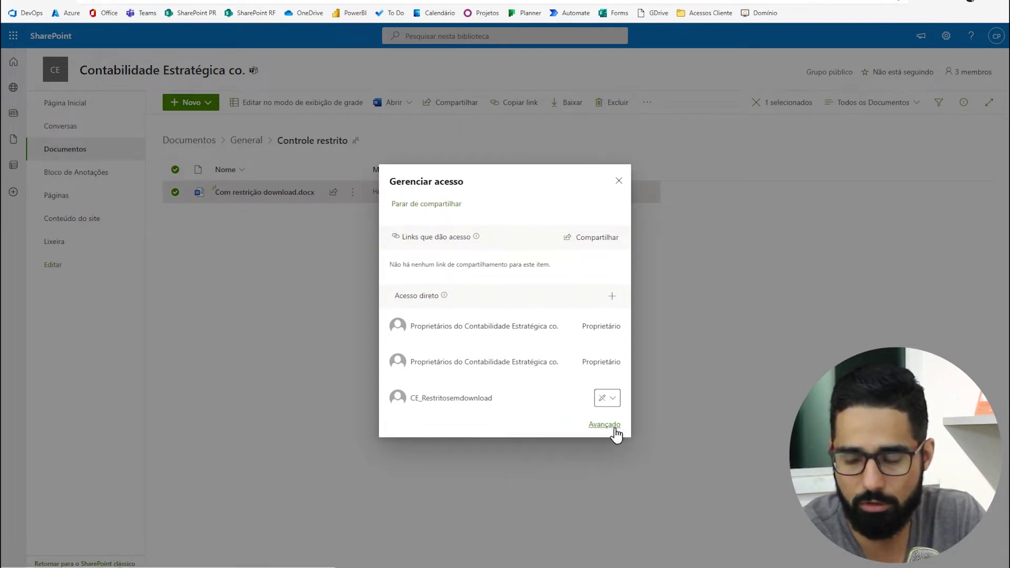
click(610, 403)
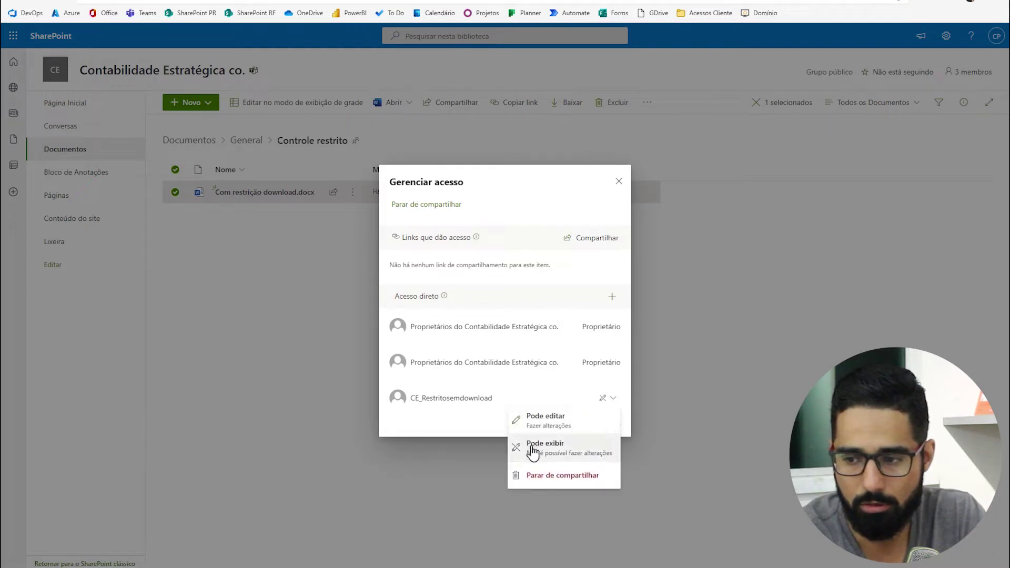
click(657, 427)
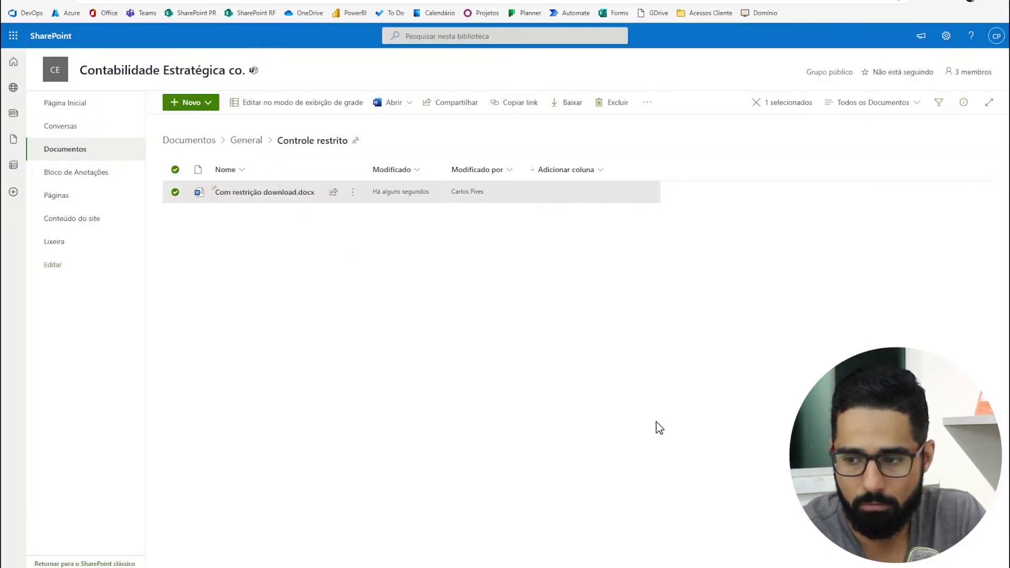
click(376, 267)
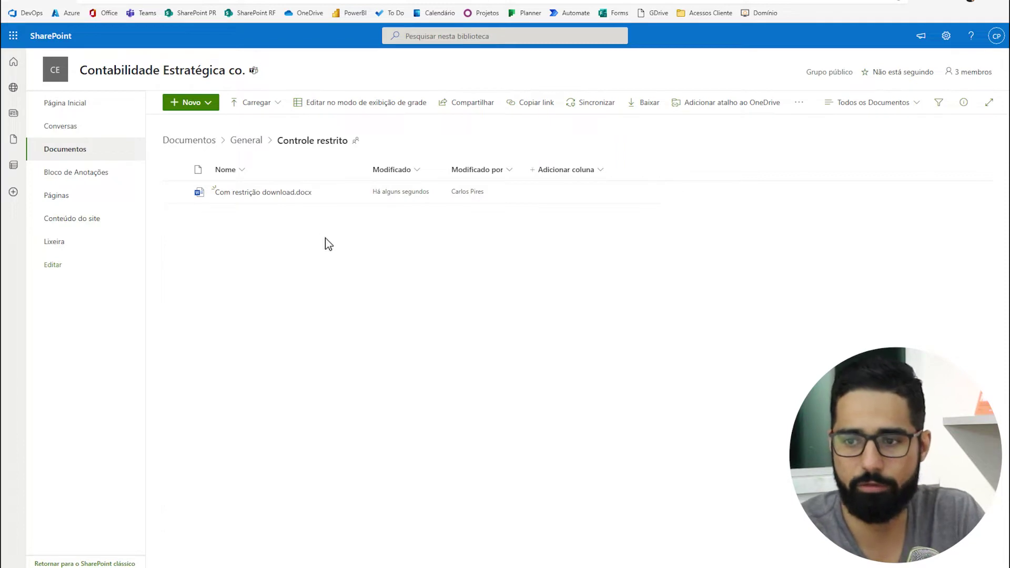
- Switch to the restricted user's Teams session, open "Com restrição download.docx", dismiss the privacy notice, and download a copy
key(ctrl+Left)
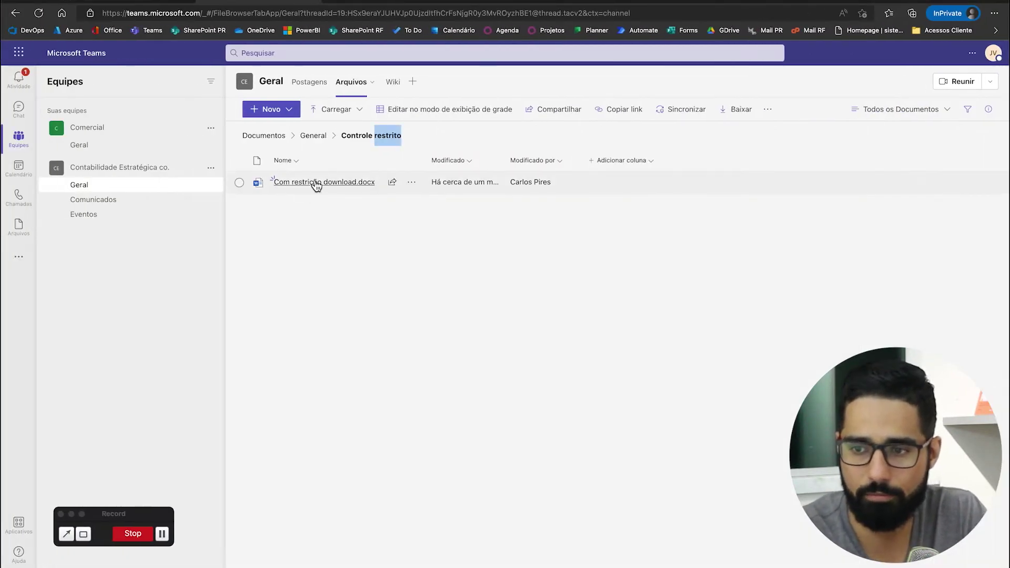
click(316, 183)
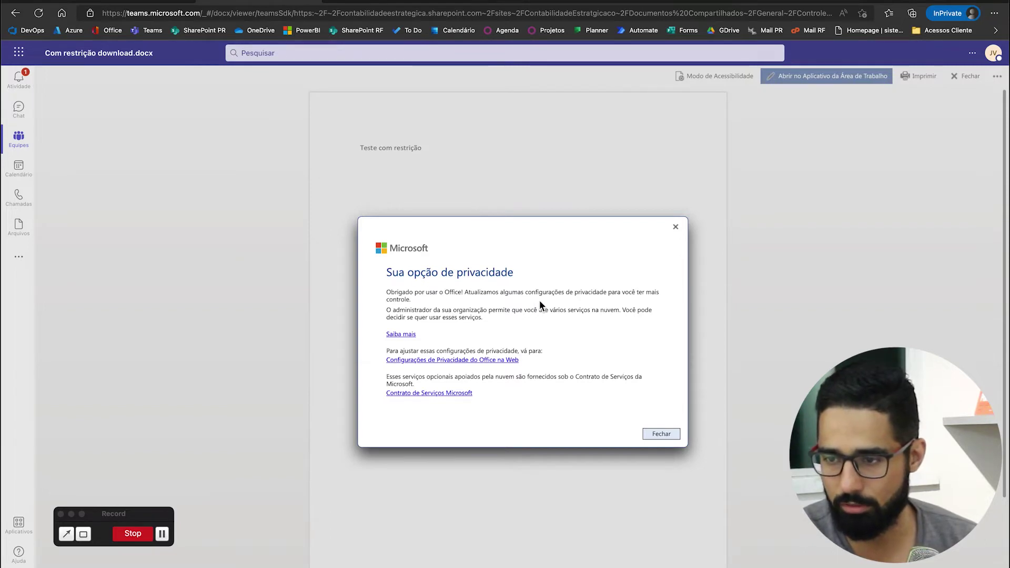
click(661, 434)
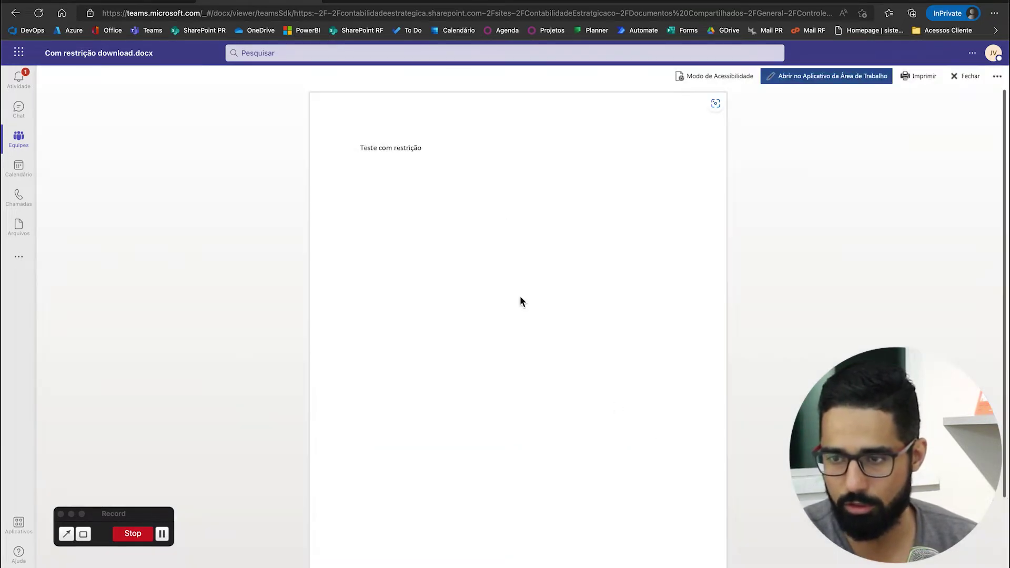
click(420, 147)
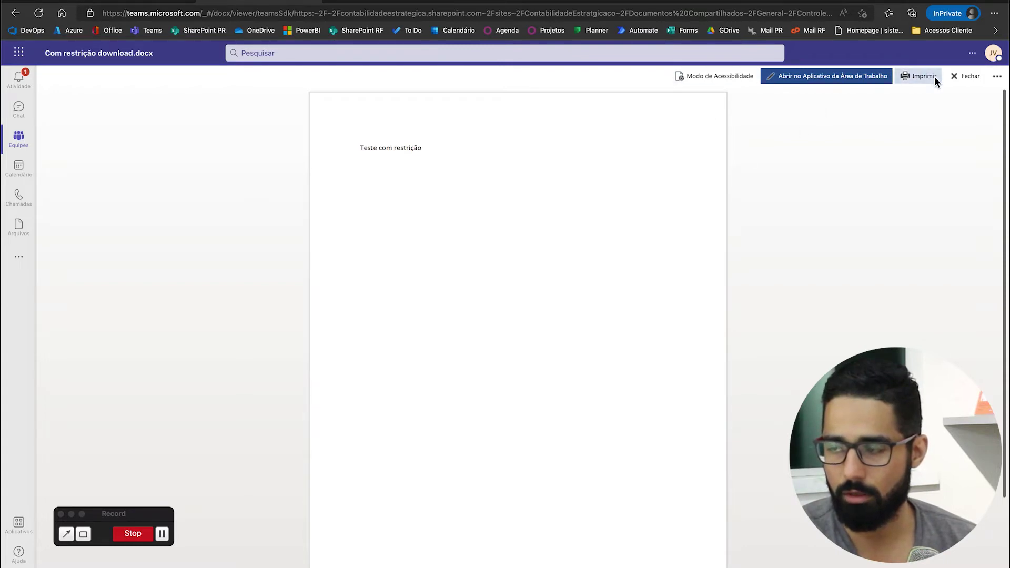
click(997, 77)
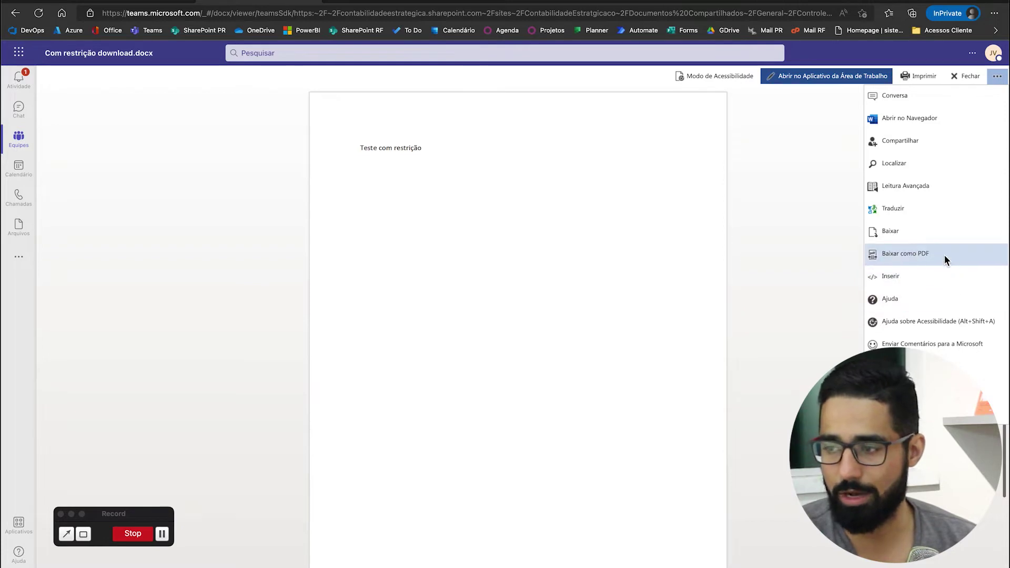
click(907, 239)
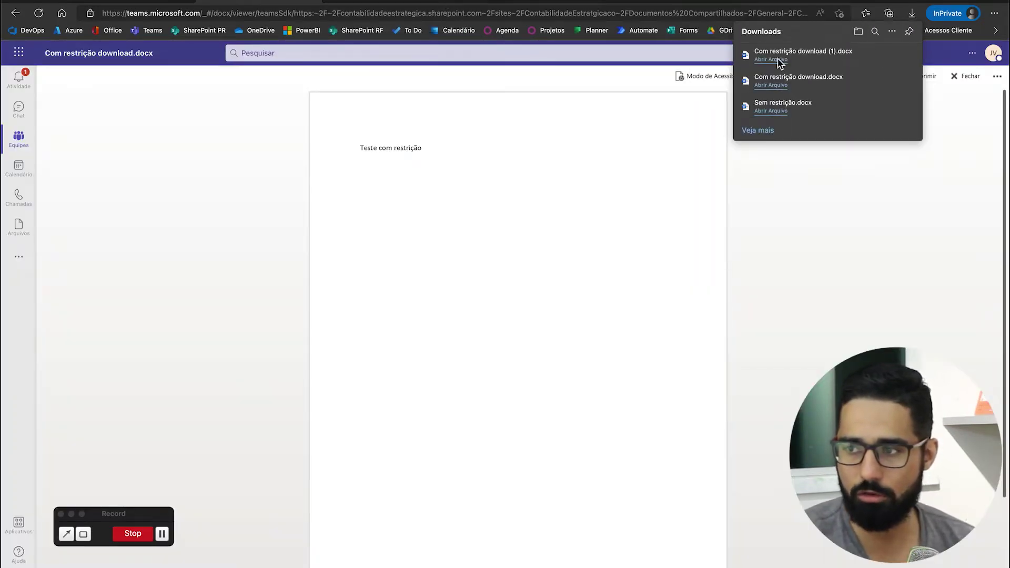
- Return to the owner's SharePoint session, edit the site's home page, and add a file viewer web part above Notícias
click(316, 2)
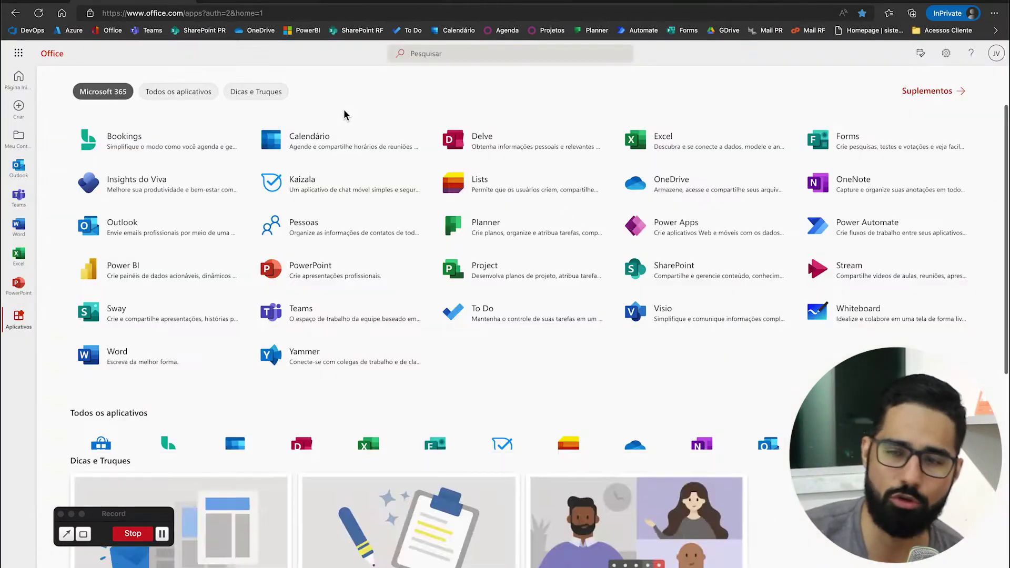
key(ctrl+Right)
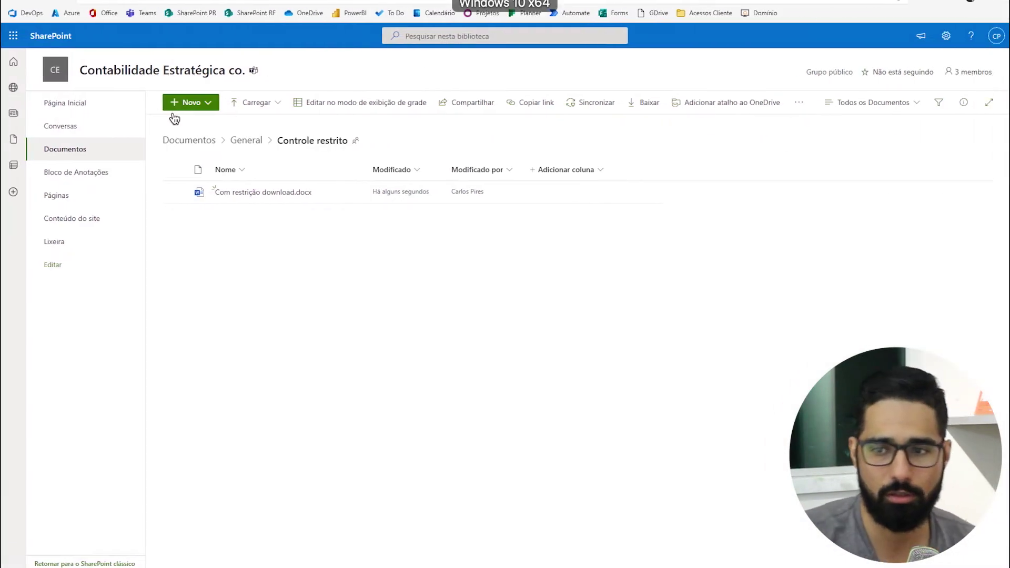
click(85, 105)
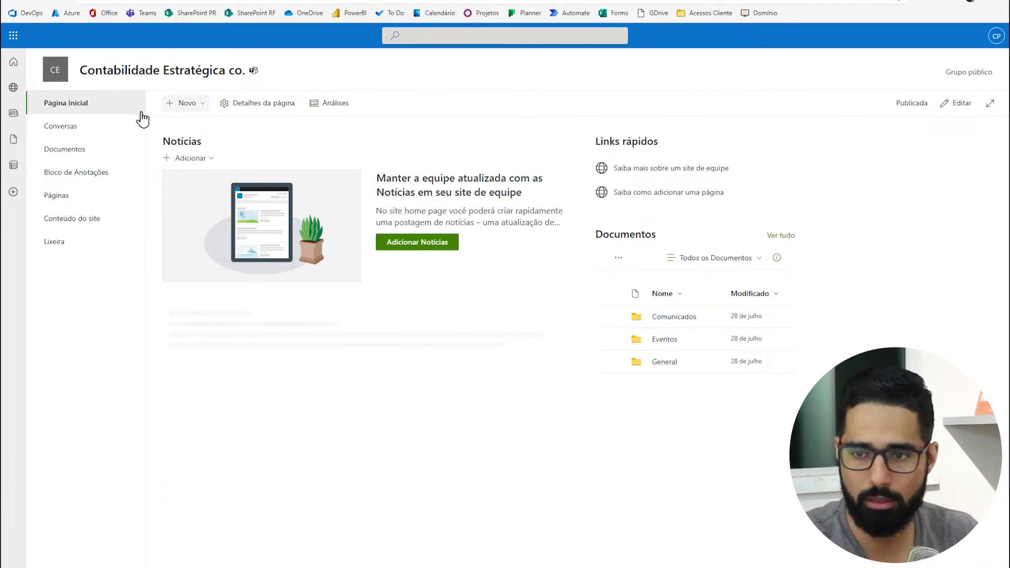
click(957, 103)
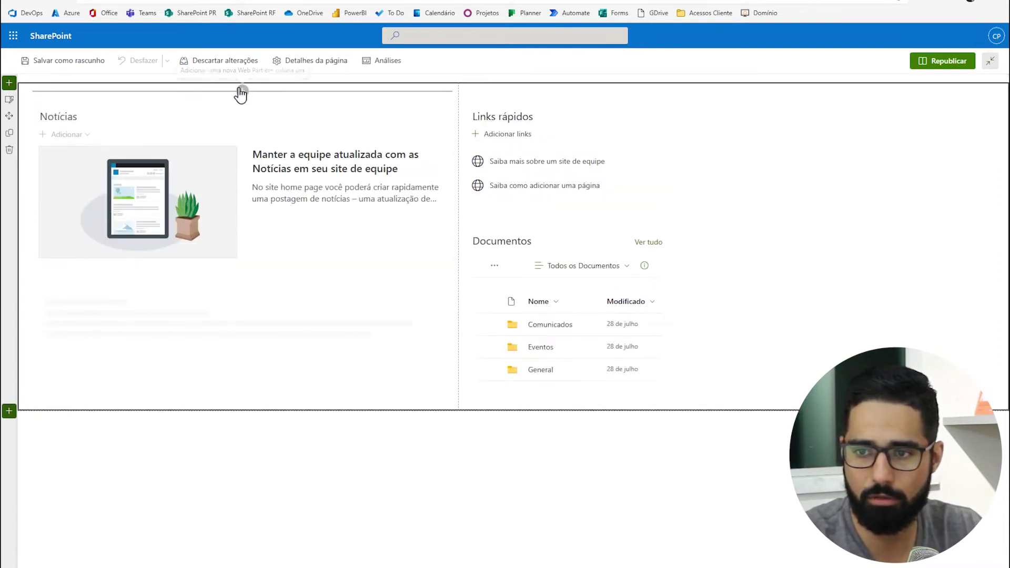
click(242, 92)
click(143, 194)
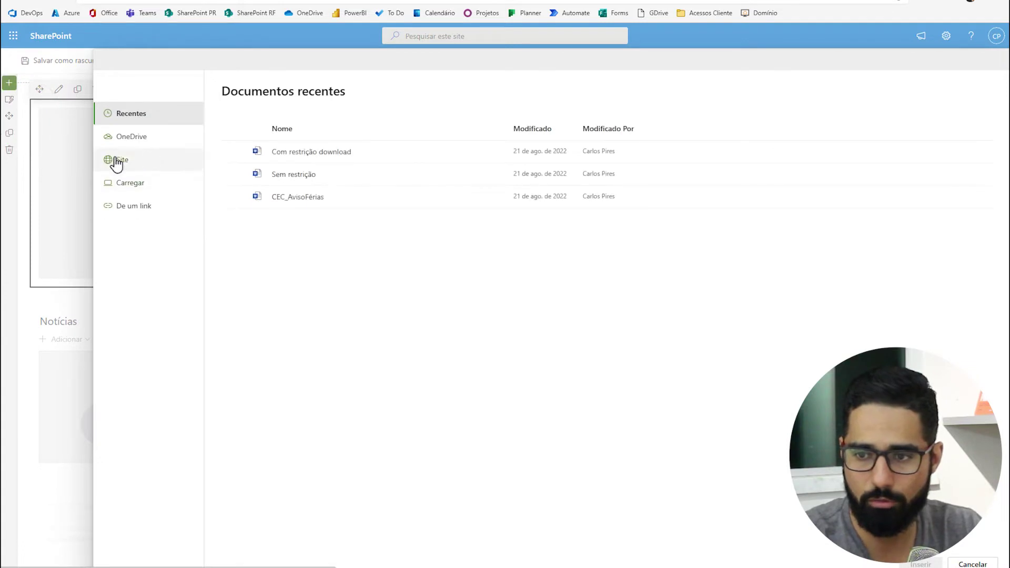
- Insert "Com restrição download.docx" from the site's Documentos > General > Controle restrito folder into the web part and republish the page
click(118, 160)
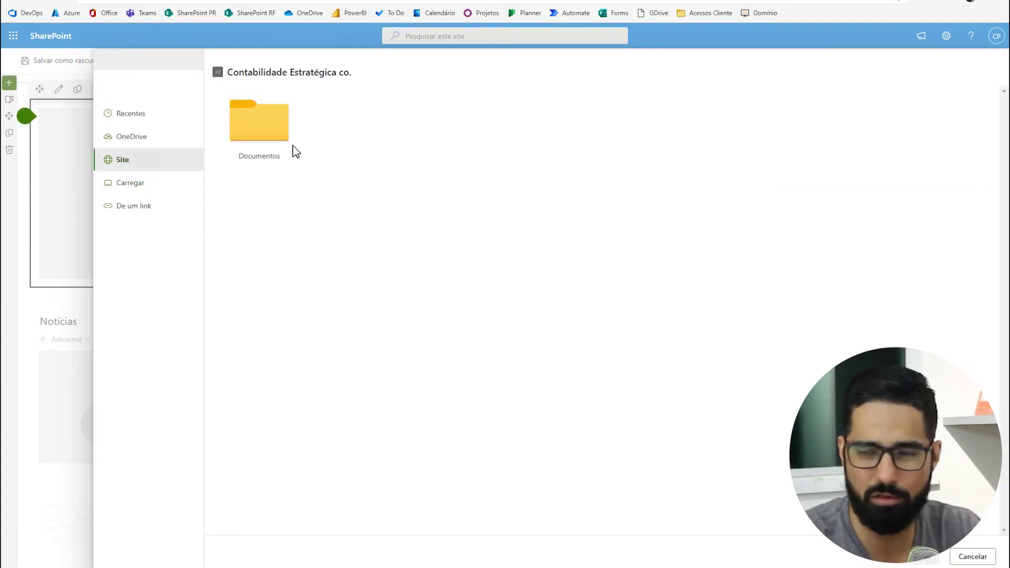
click(262, 135)
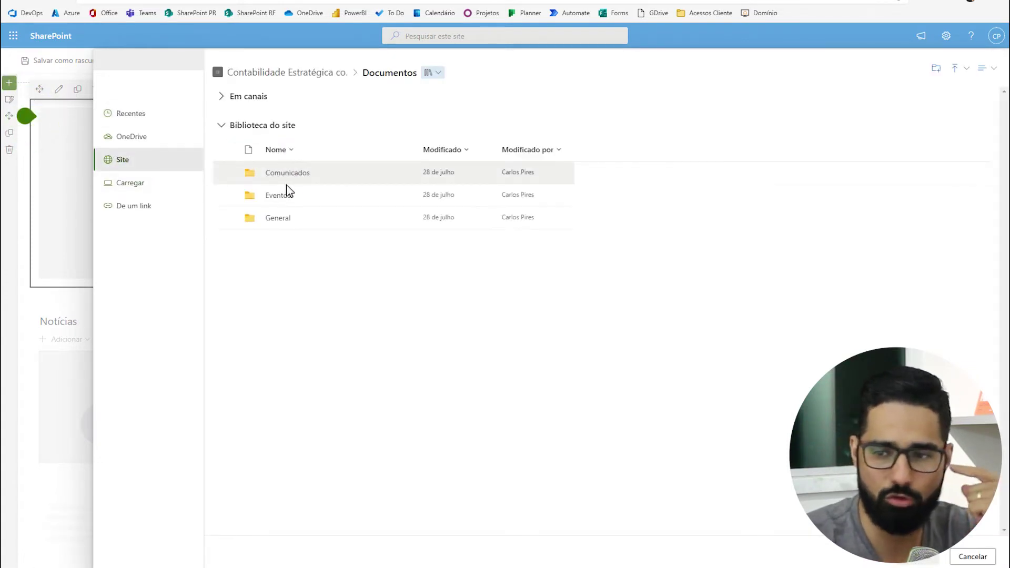
click(279, 218)
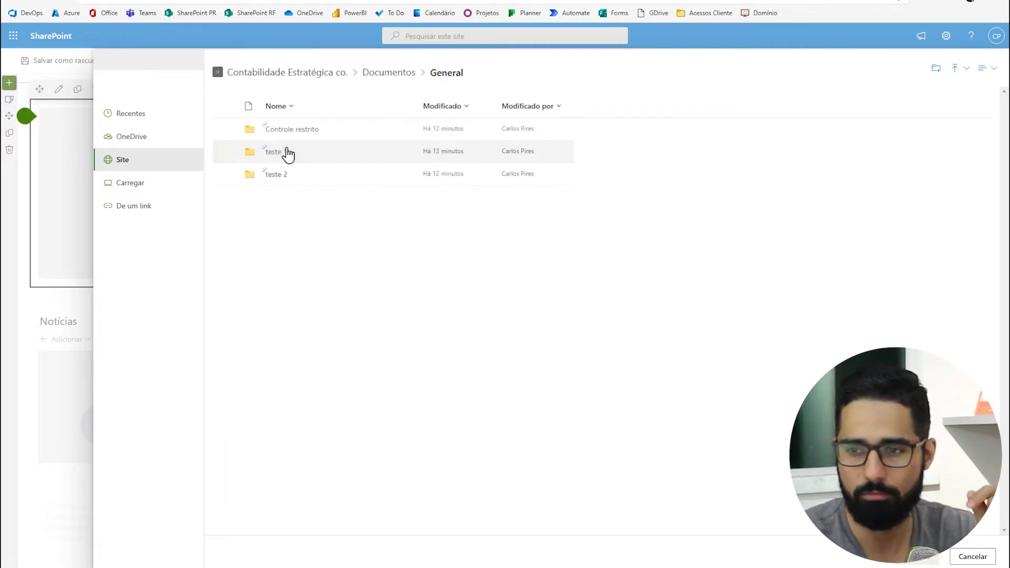
click(285, 131)
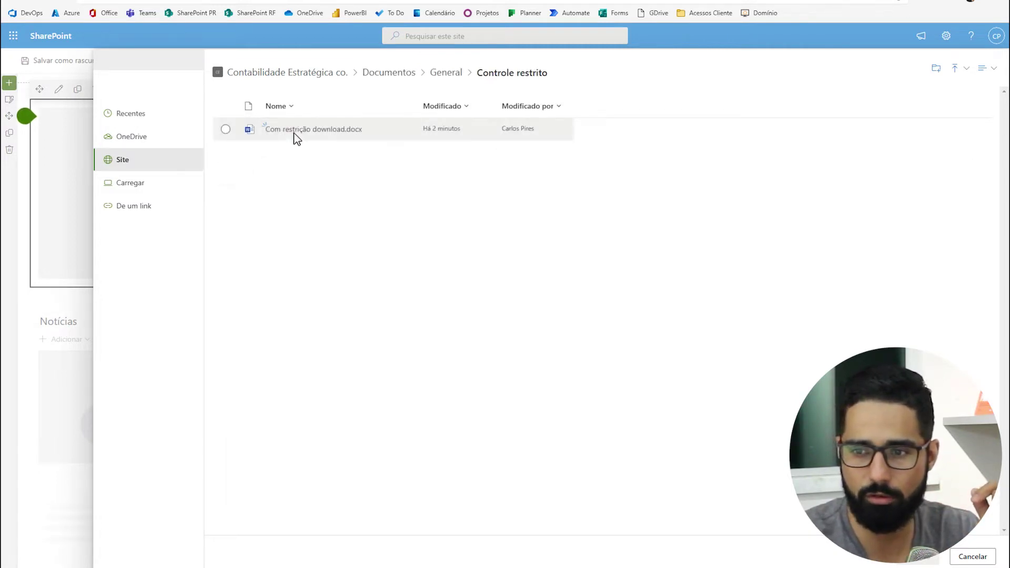
click(296, 131)
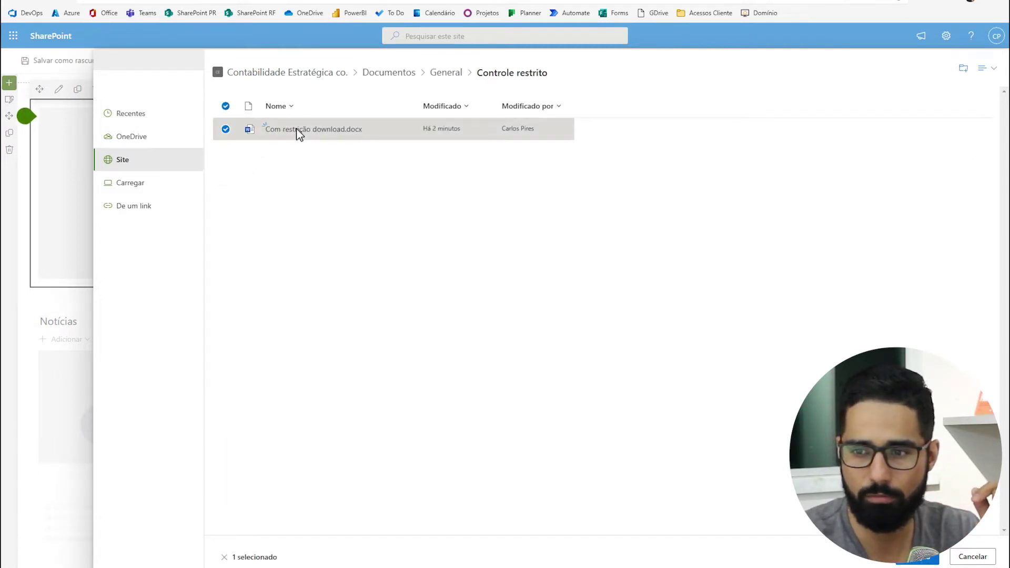
click(922, 561)
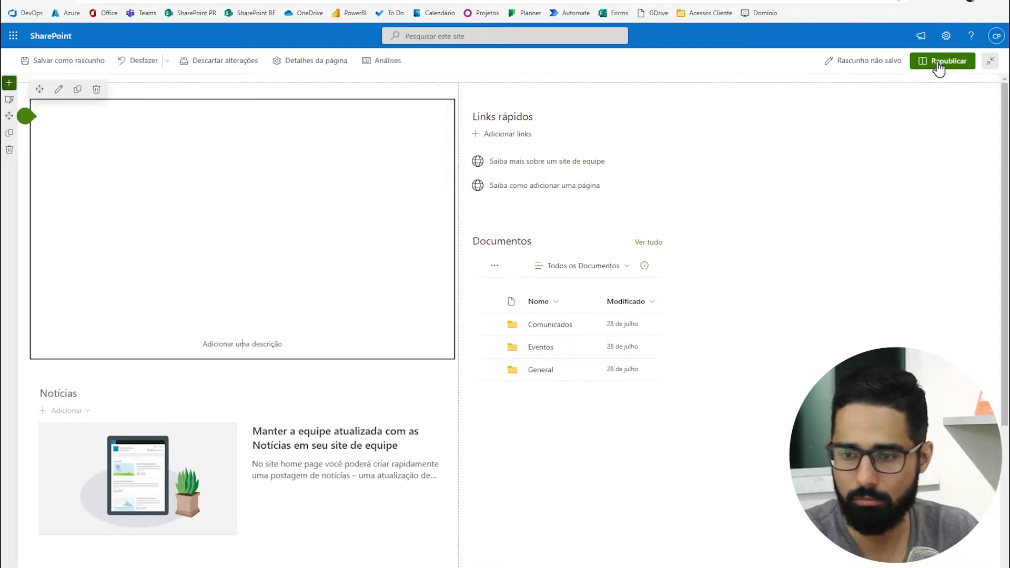
click(940, 63)
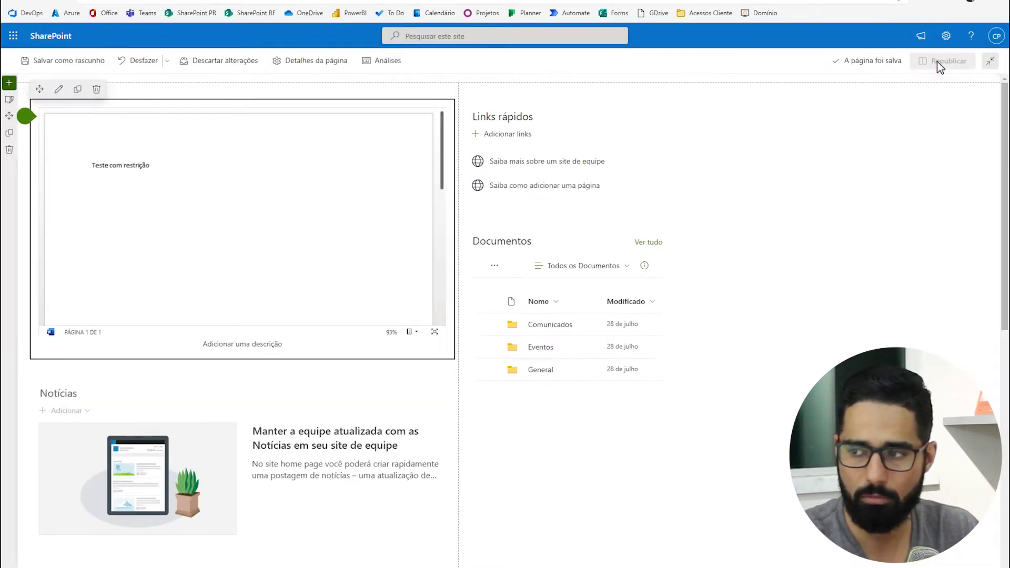
- Switch to the restricted user's browser session, open SharePoint from the Office apps, and go through the welcome tour
click(884, 163)
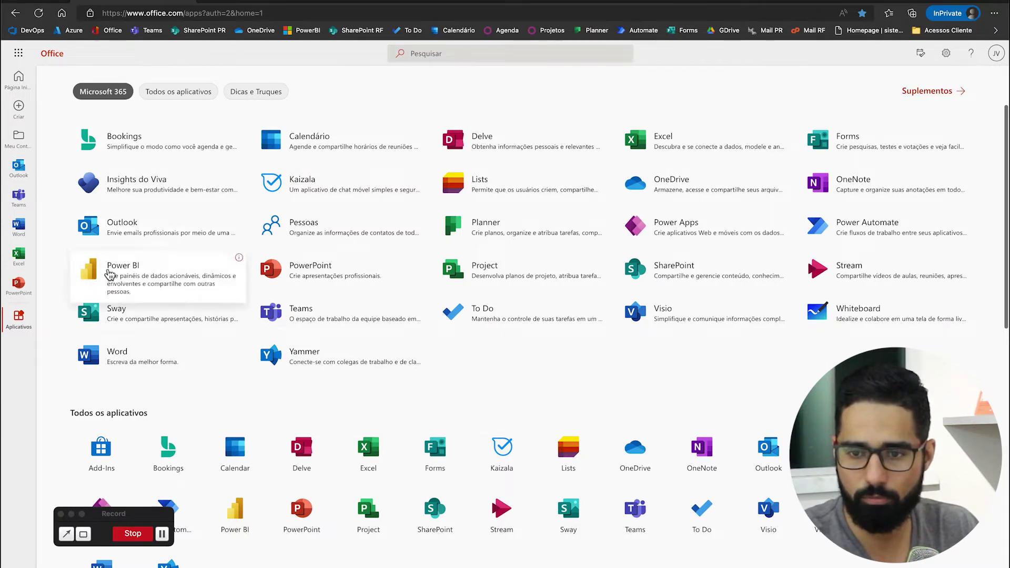
click(683, 270)
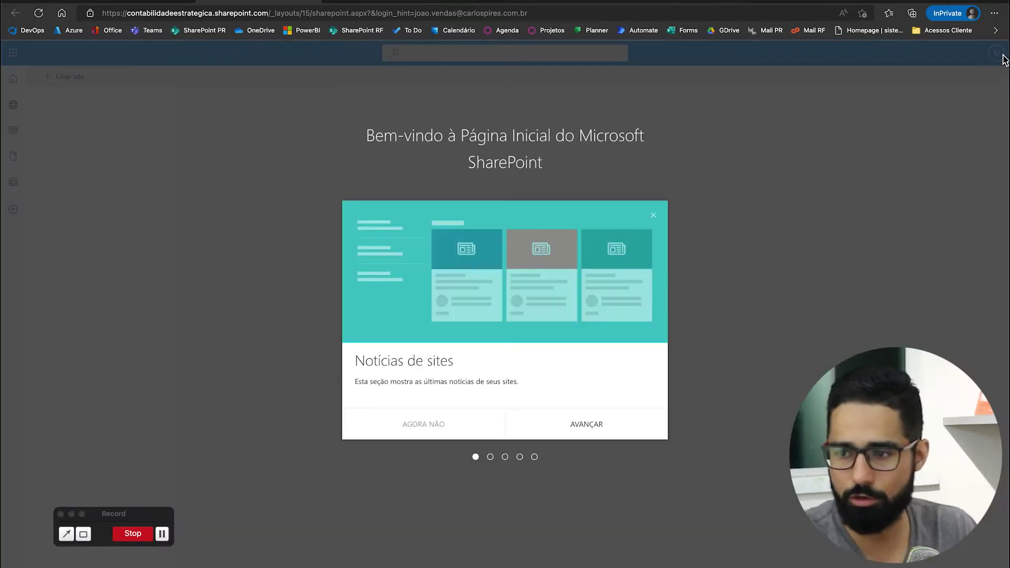
double_click(605, 430)
click(608, 433)
click(608, 432)
click(599, 428)
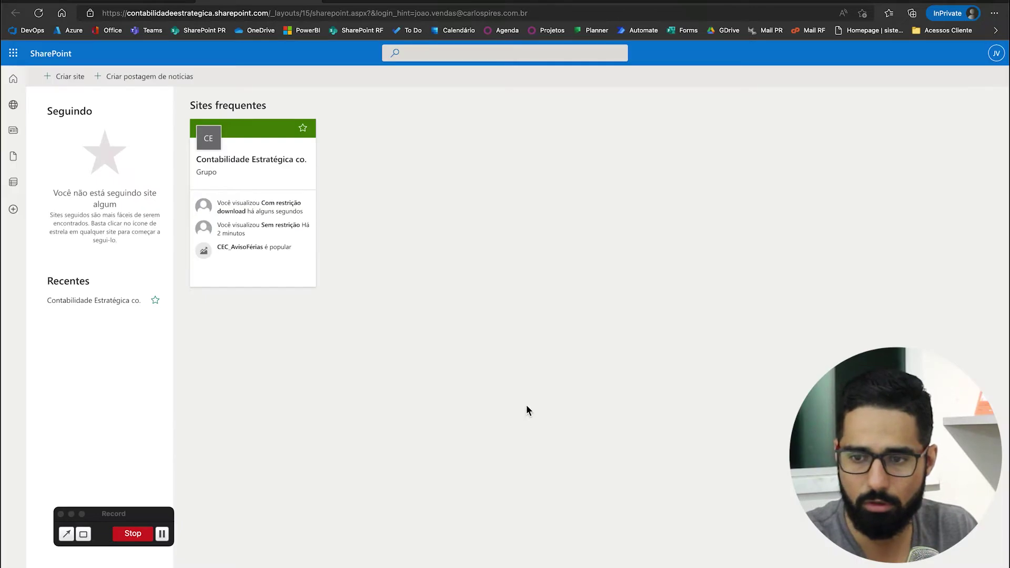
- Open the Contabilidade Estratégica co. site and download a copy of the document embedded on its home page
click(241, 165)
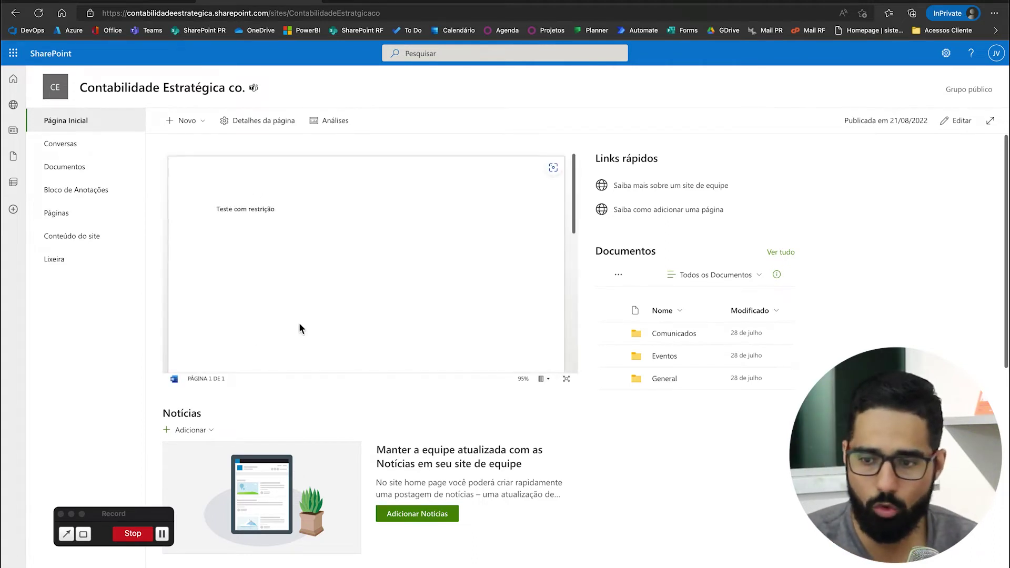
click(553, 385)
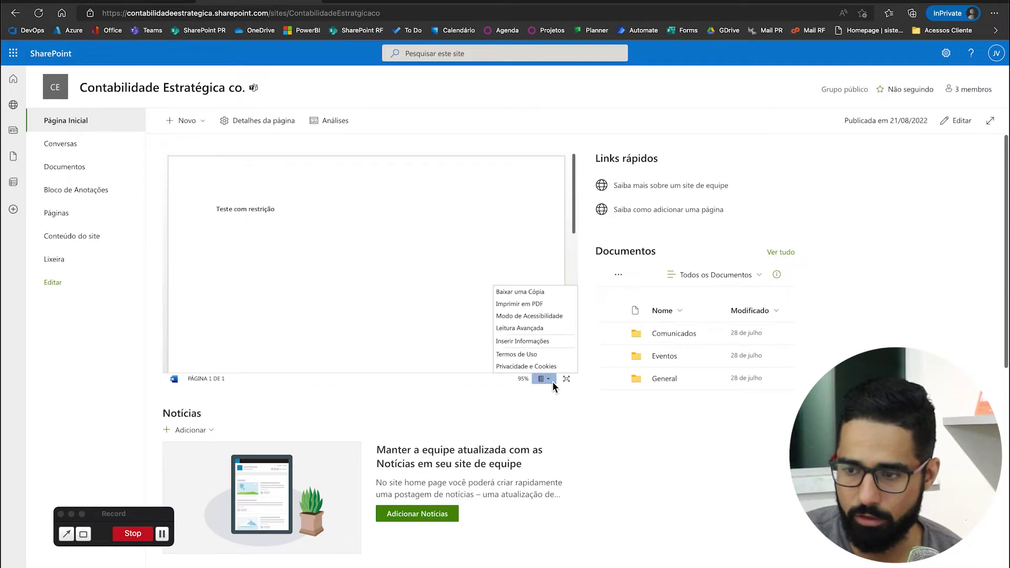
click(542, 292)
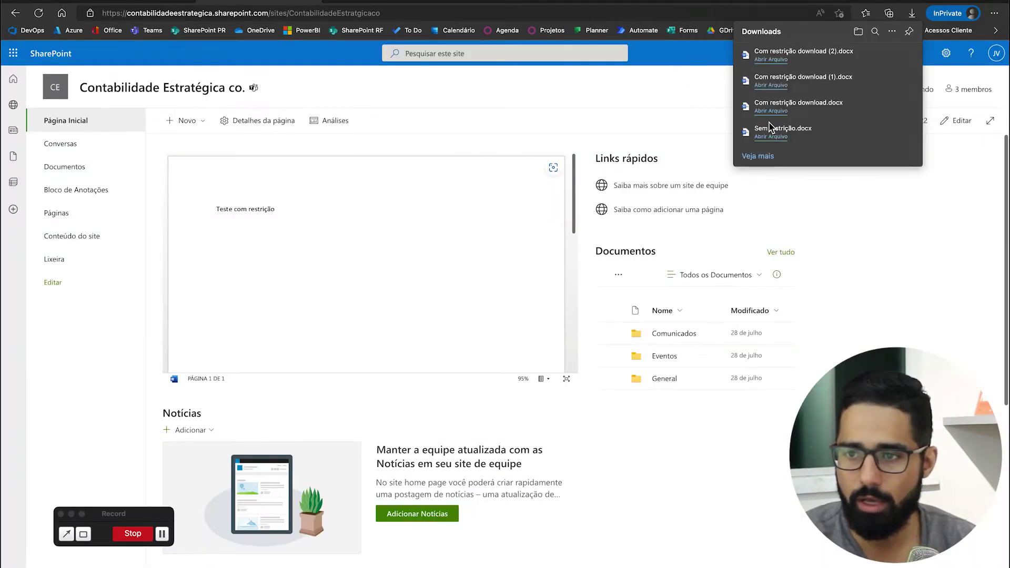
- Switch to the owner's SharePoint session and examine the CE_Restritosemdownload group's settings and member list
key(ctrl+Right)
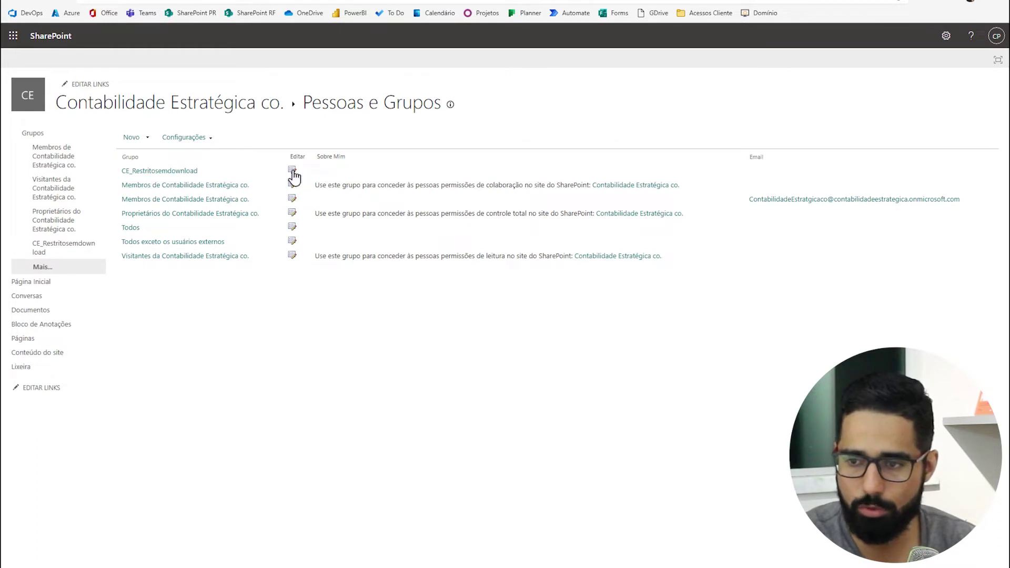
click(292, 171)
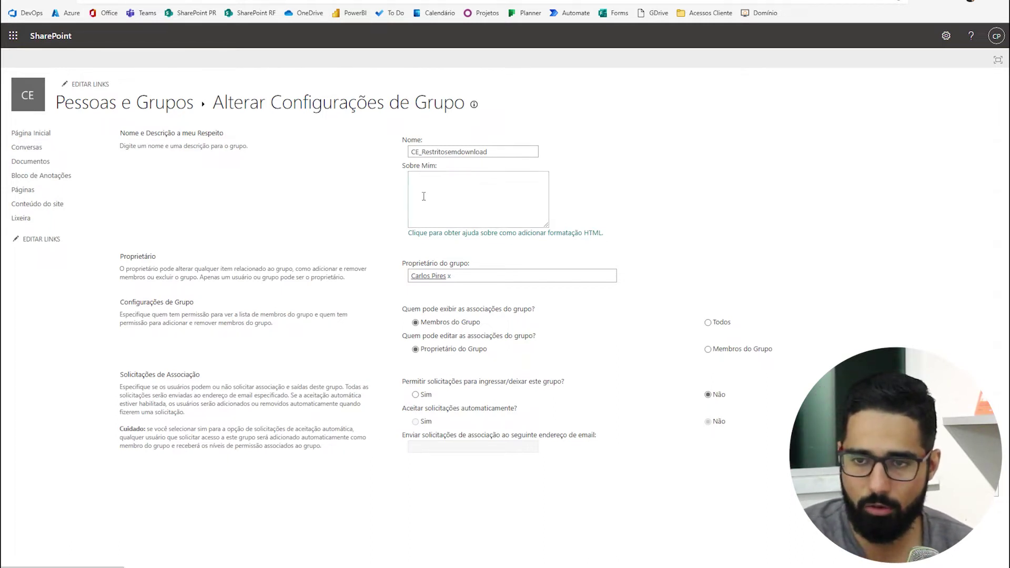
key(alt+Left)
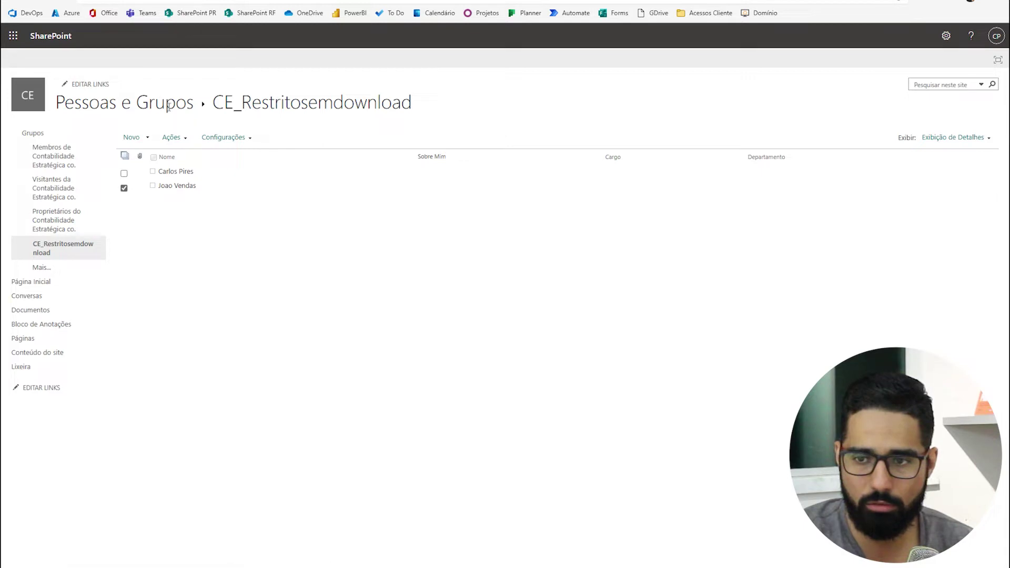
- View the site's full group list and read the permission-level options in the new group form
click(35, 134)
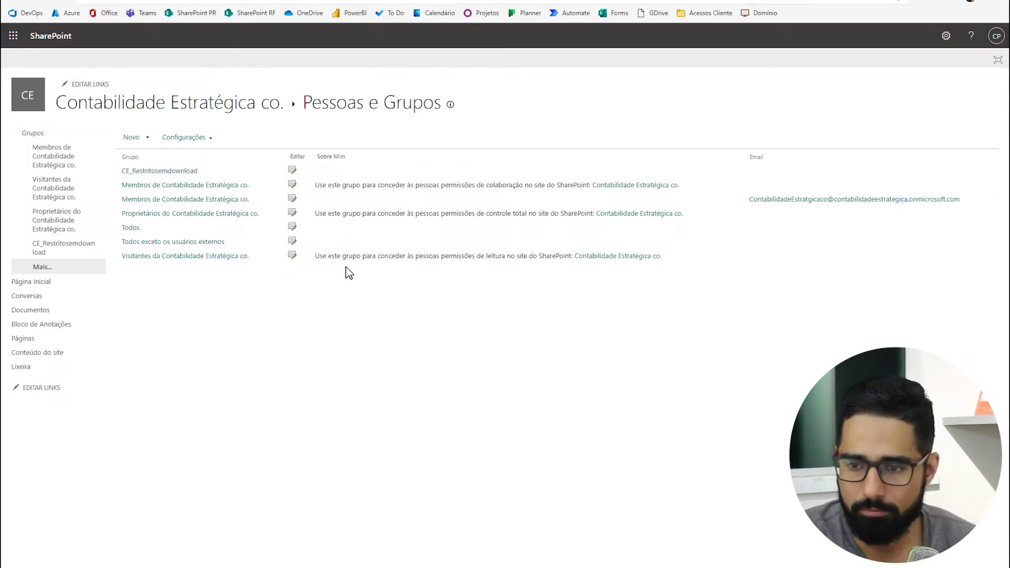
click(128, 139)
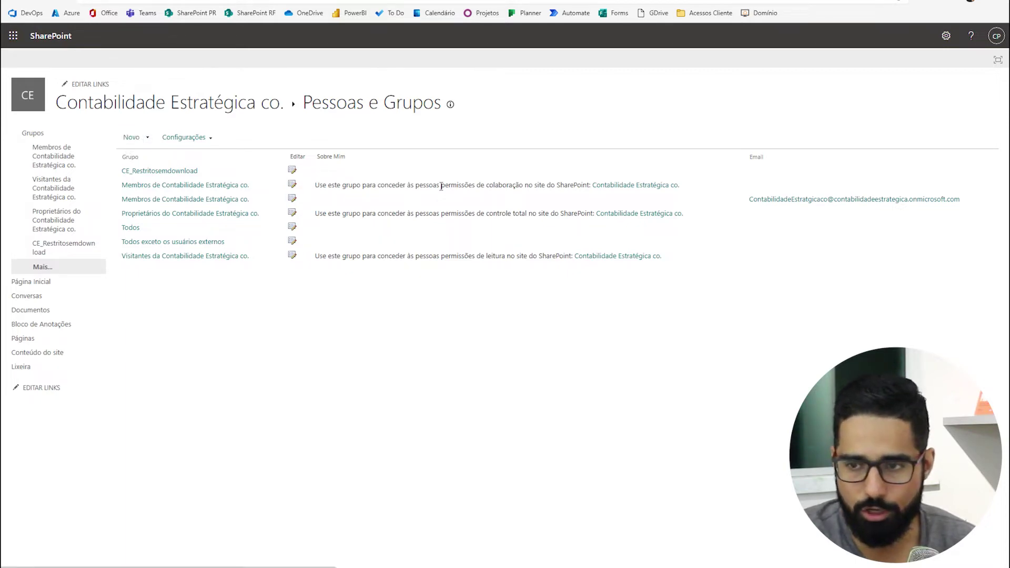
scroll(570, 346, down, 2)
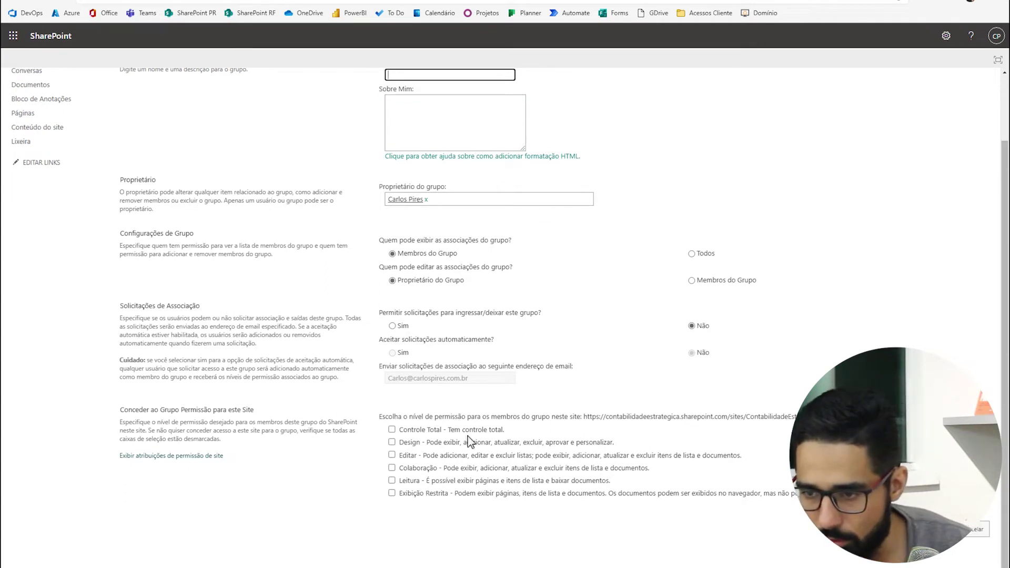
drag(524, 416, 798, 417)
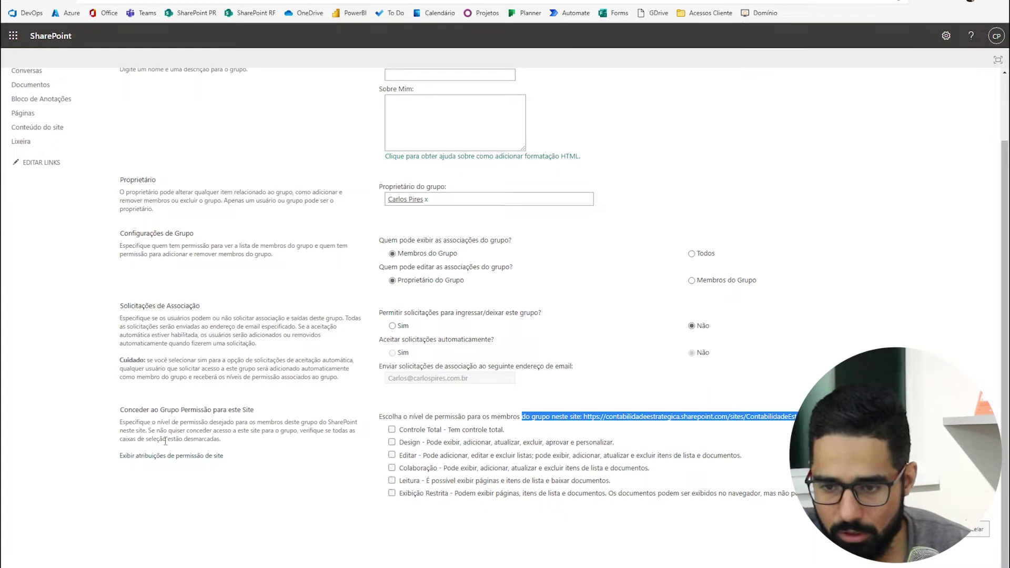
drag(121, 424, 364, 444)
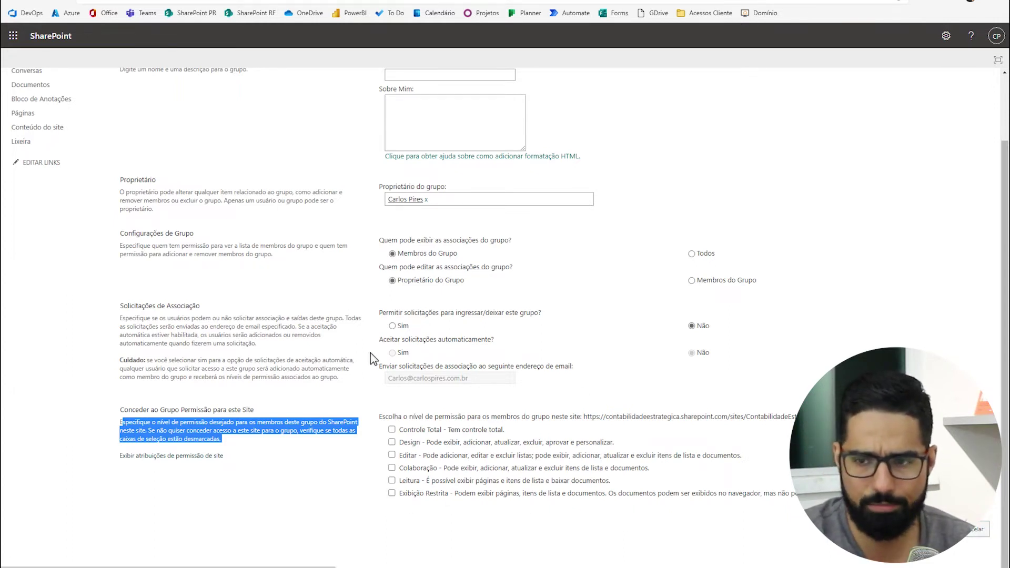
key(alt+Left)
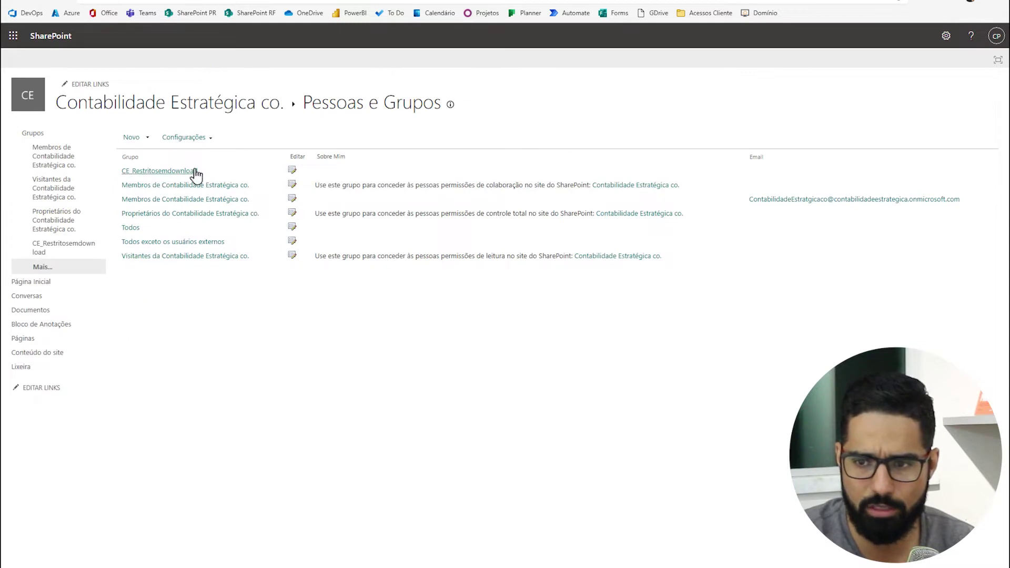
- Copy the name of the CE_Restritosemdownload group from its settings and delete the group
click(69, 137)
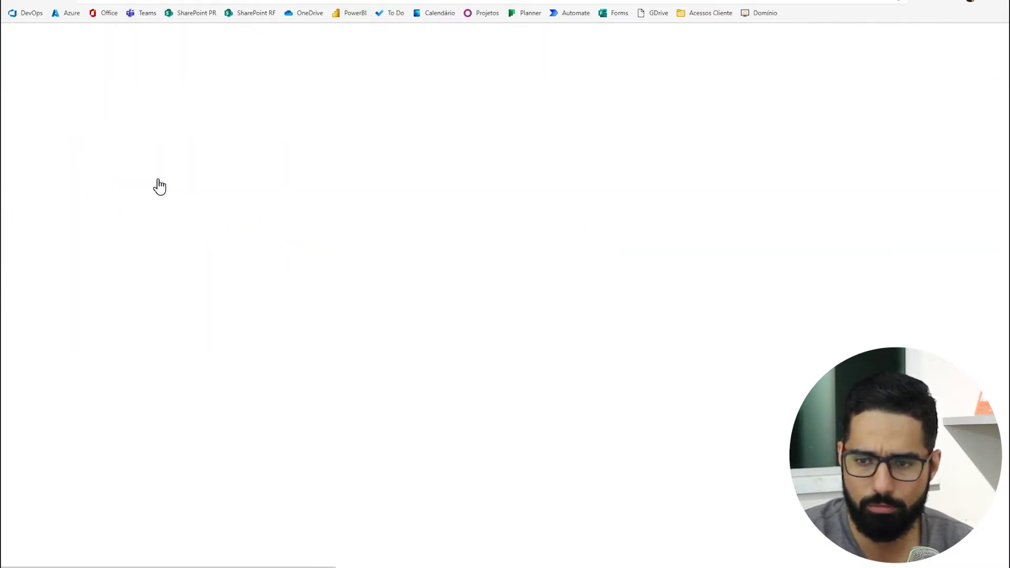
click(292, 172)
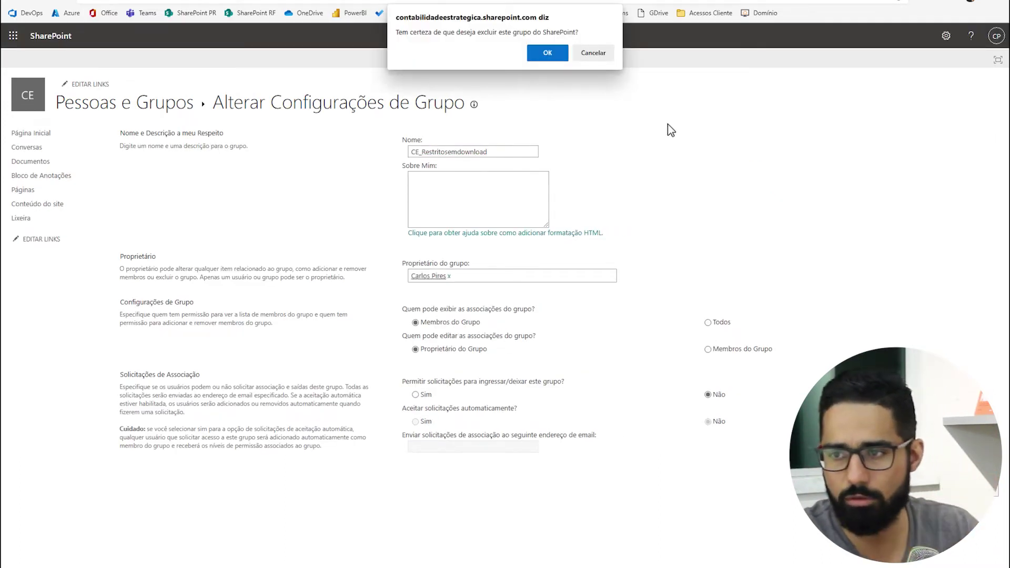
click(589, 54)
double_click(488, 151)
key(ctrl+c)
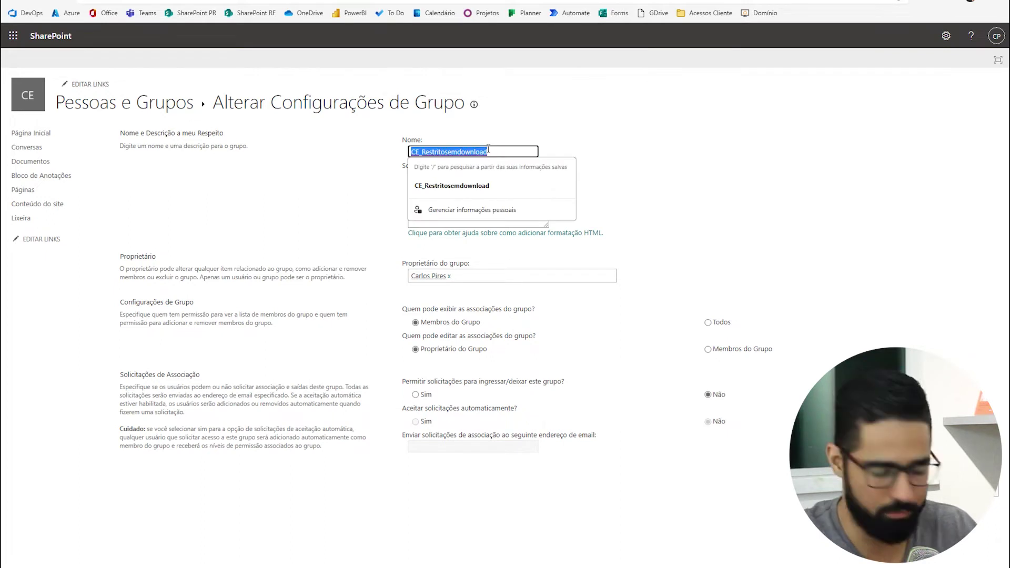
key(End)
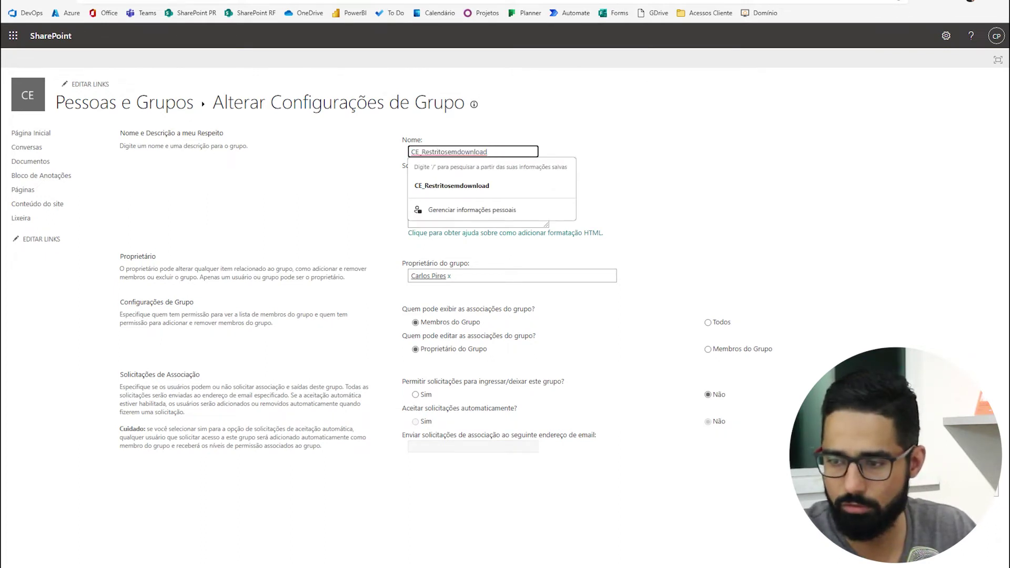
key(Return)
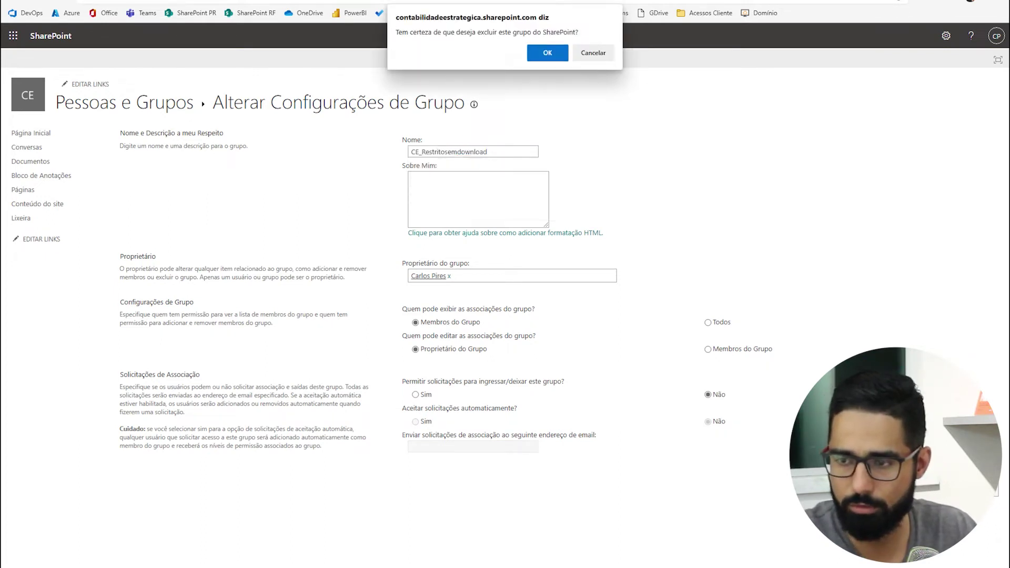
click(557, 57)
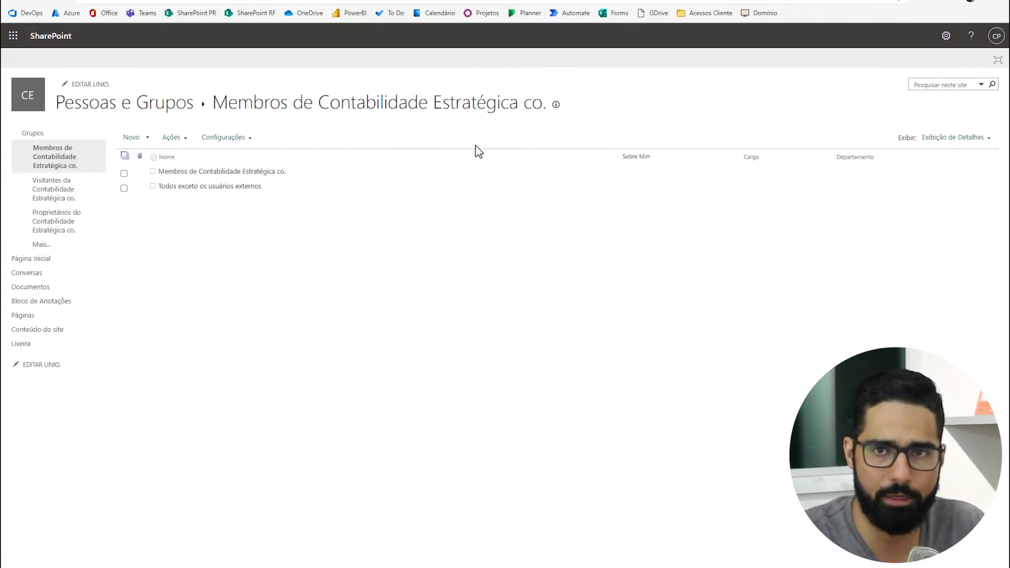
- Examine the members of the Membros and Visitantes groups and the details of the "Todos exceto os usuários externos" and Membros entries
click(47, 136)
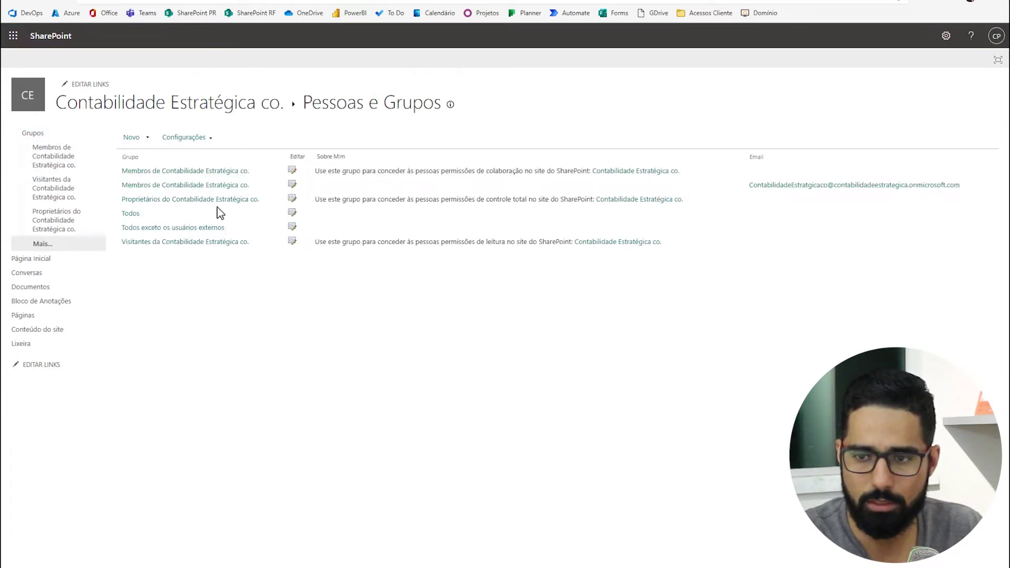
click(217, 172)
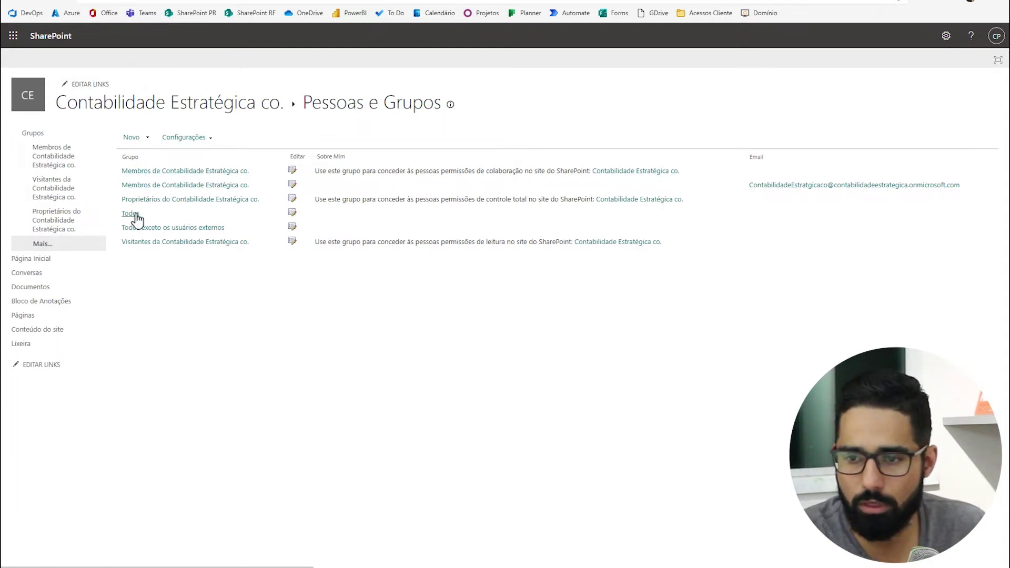
click(195, 243)
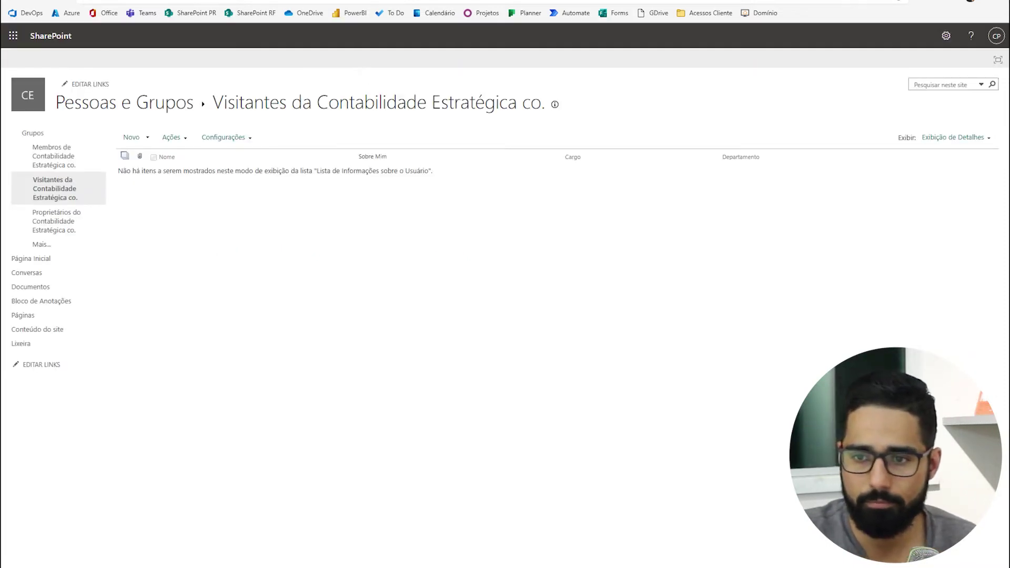
click(45, 150)
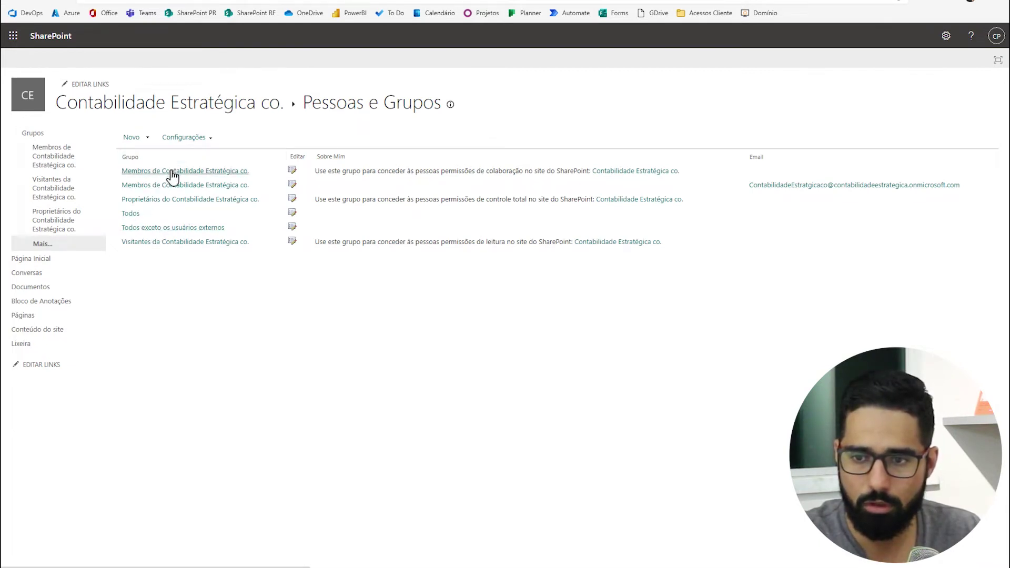
click(149, 141)
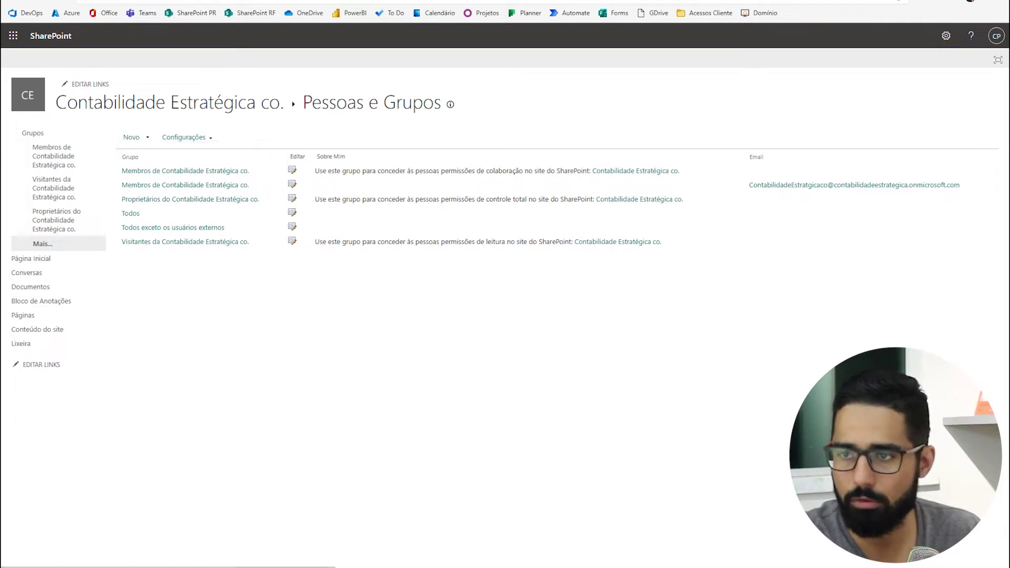
click(173, 227)
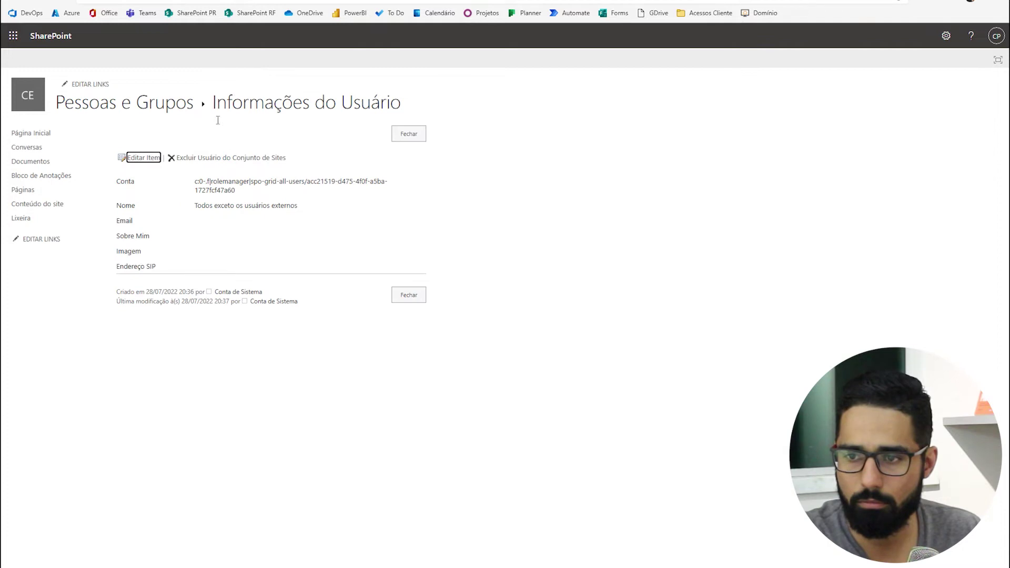
click(420, 133)
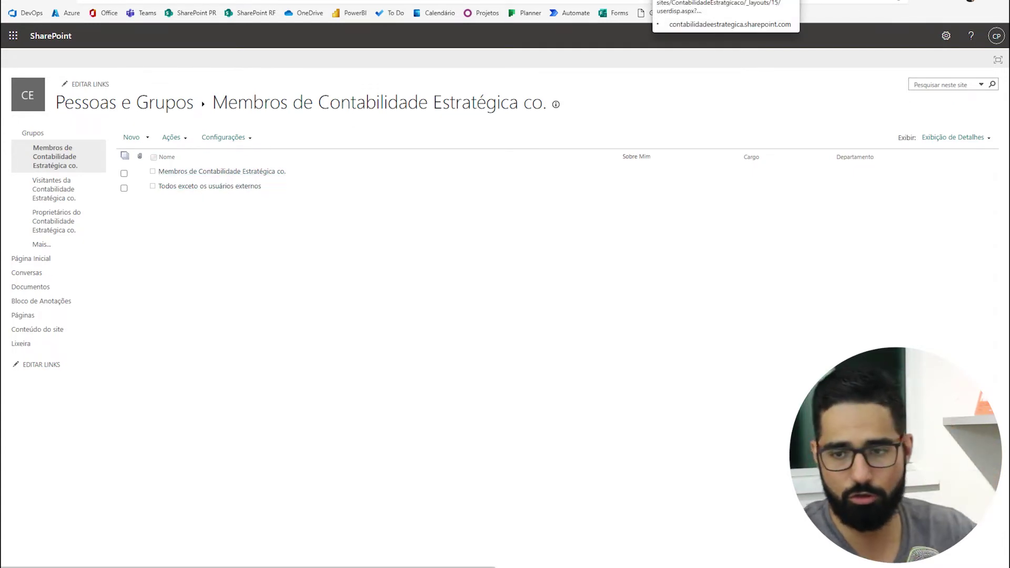
key(Return)
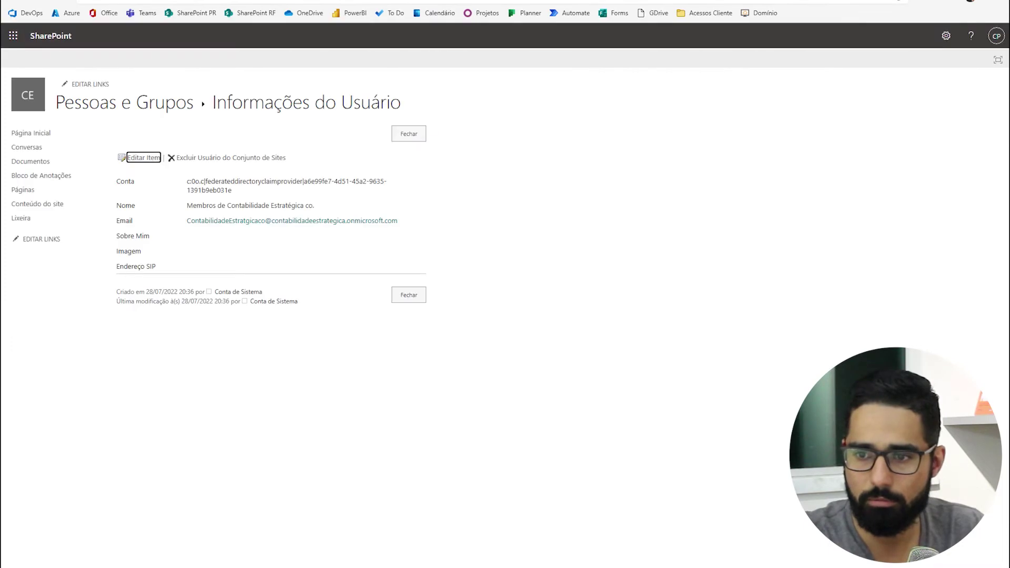
key(alt+Left)
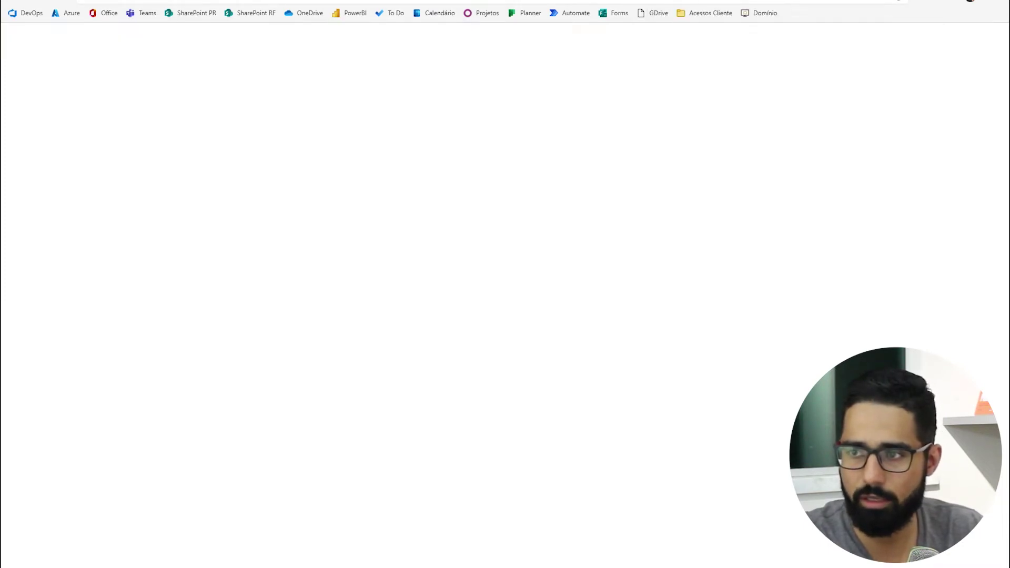
- Create a new site group named CE_Restritosemdownload2
key(alt+Left)
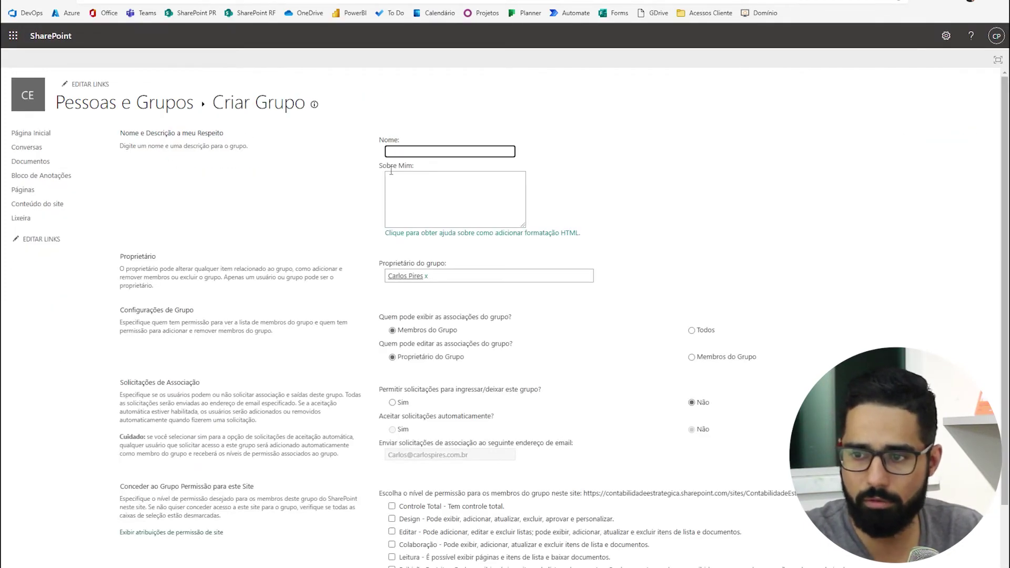
key(ctrl+v)
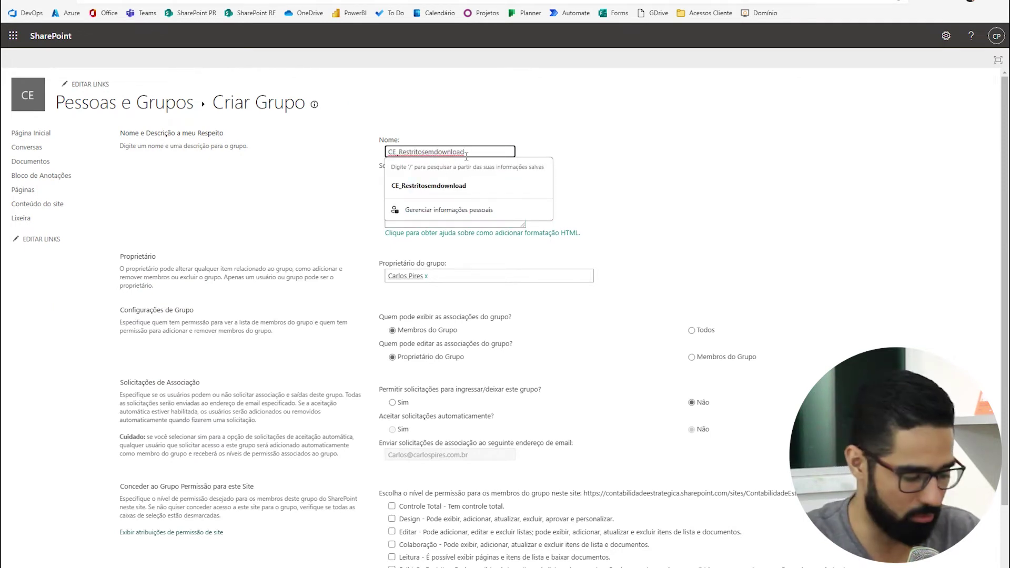
text(2)
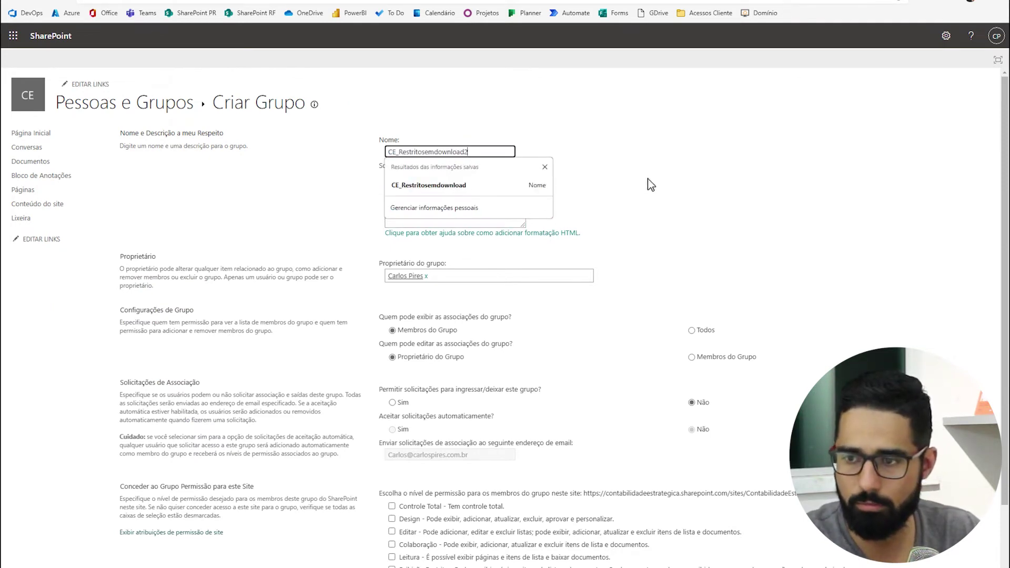
click(635, 170)
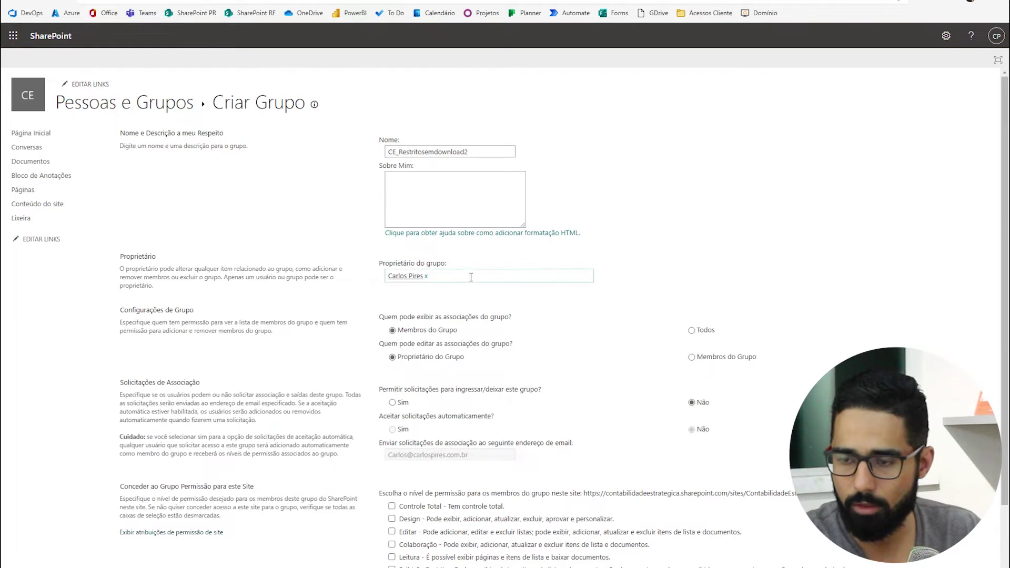
scroll(461, 287, down, 2)
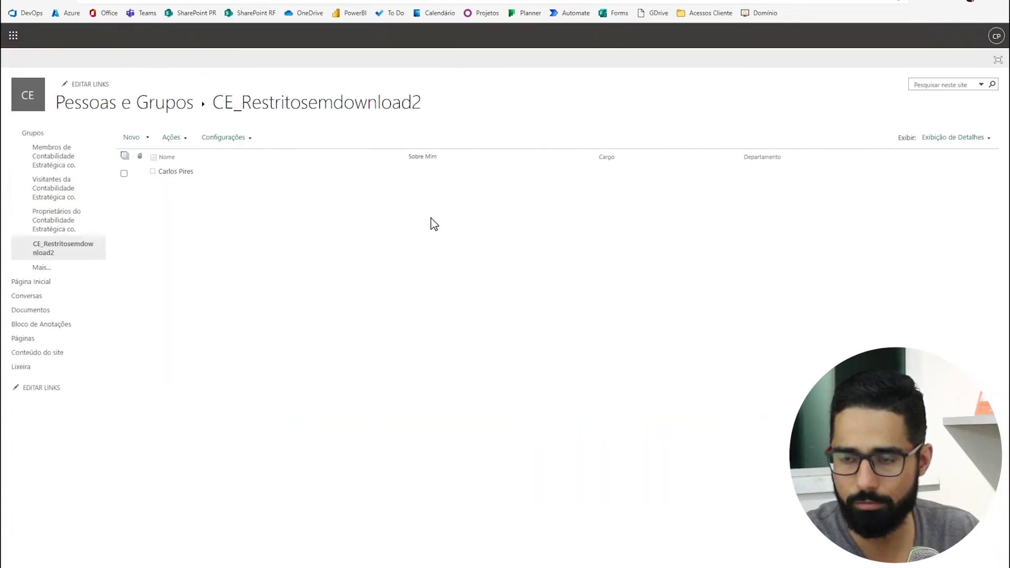
- Switch to the restricted user's browser session and check which folders appear in Documentos > General
key(ctrl+Left)
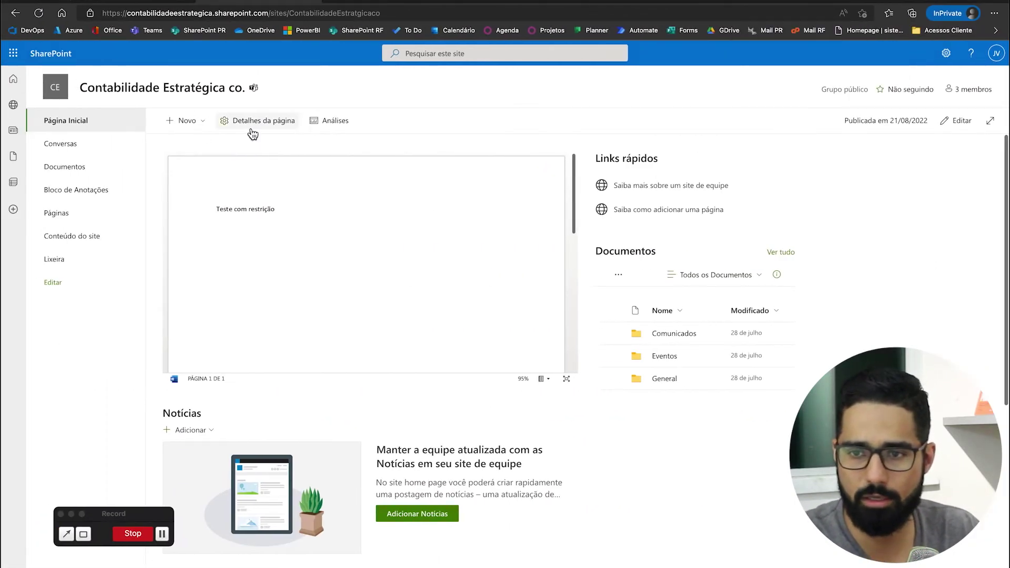
click(64, 167)
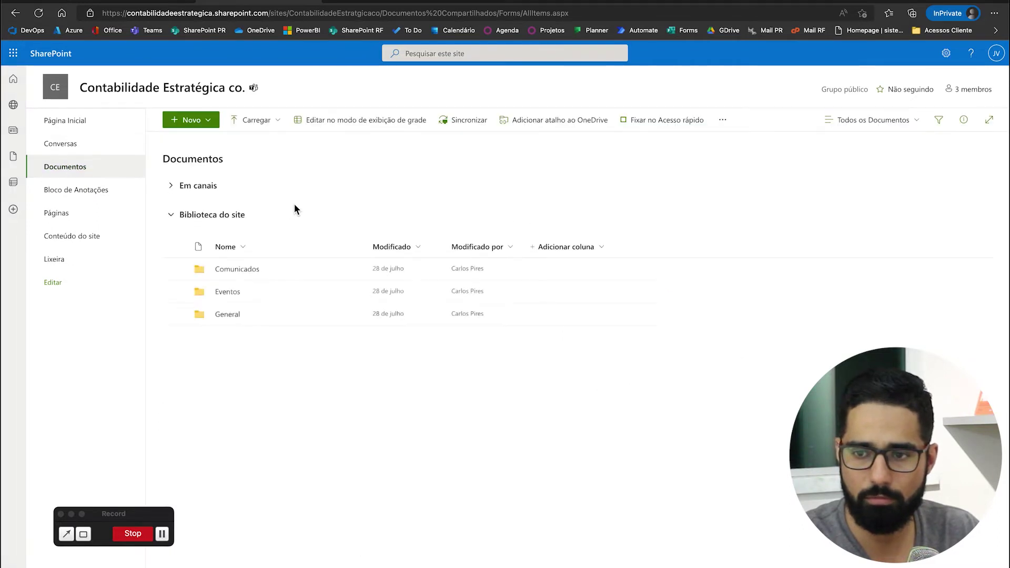
click(227, 315)
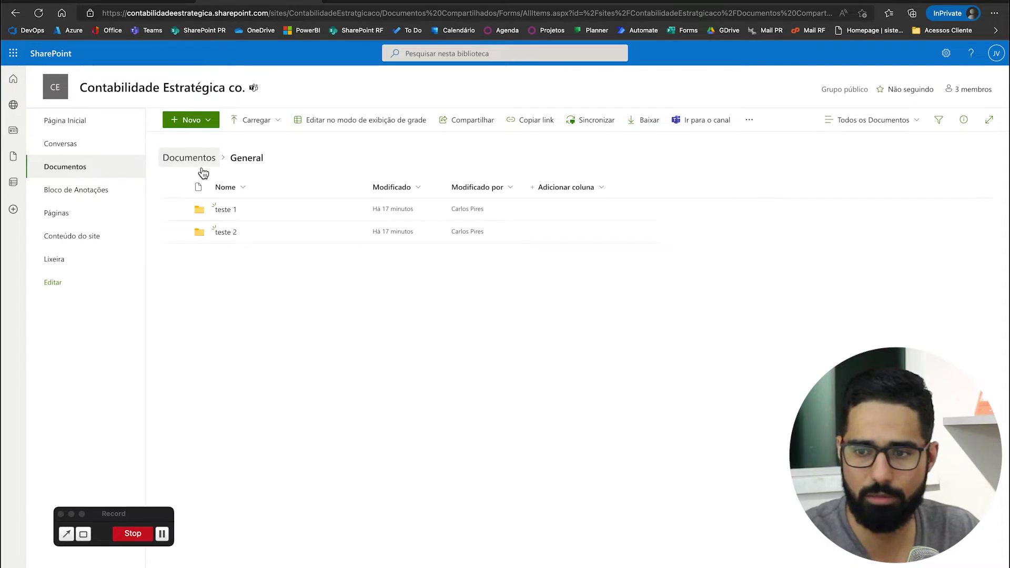
click(134, 196)
- Return to the owner's SharePoint site, check the Controle restrito folder's options in General, and open the Documentos library
key(ctrl+Right)
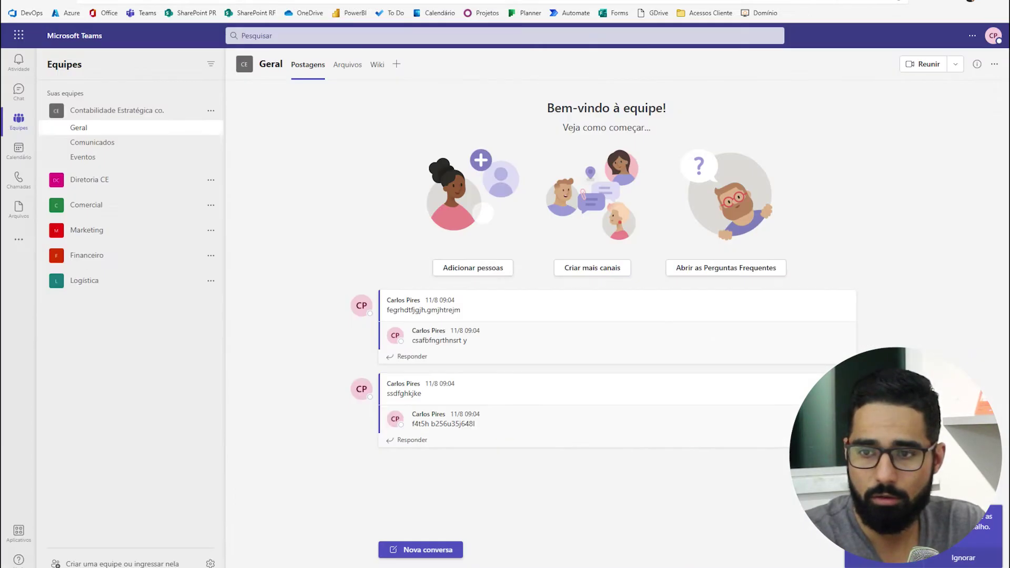
key(alt+Left)
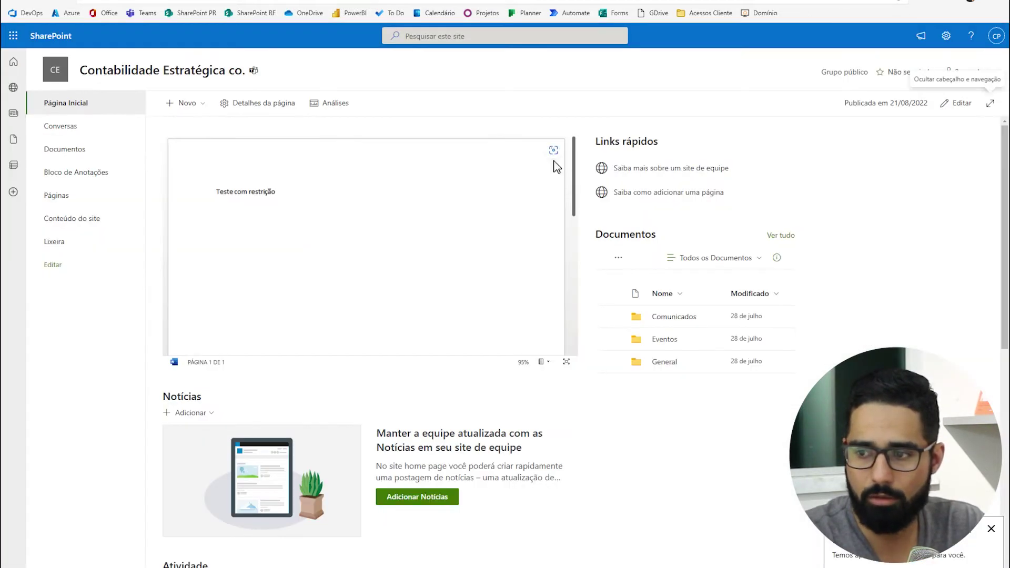
click(667, 362)
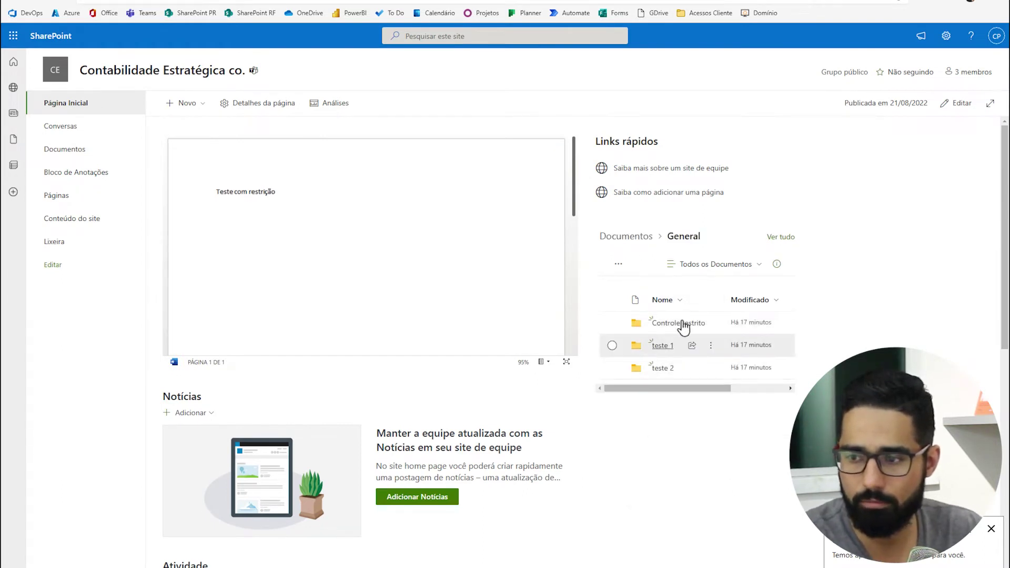
click(713, 326)
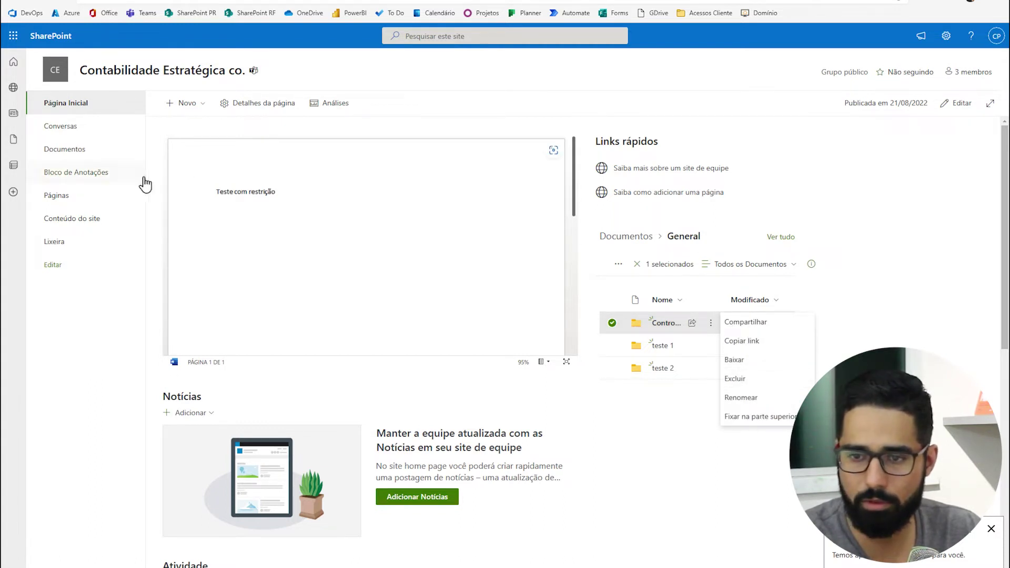
click(615, 241)
click(615, 241)
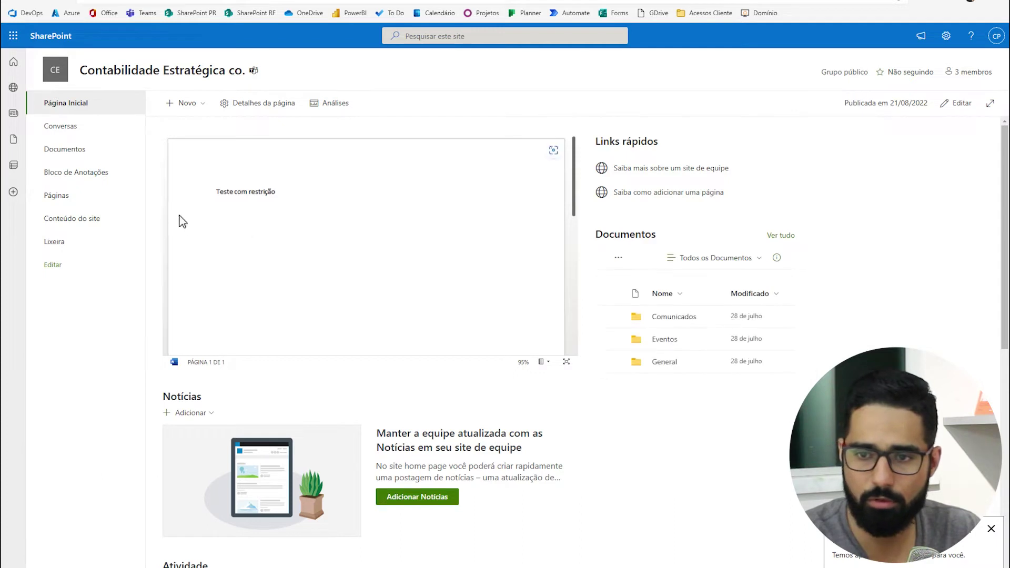
click(73, 151)
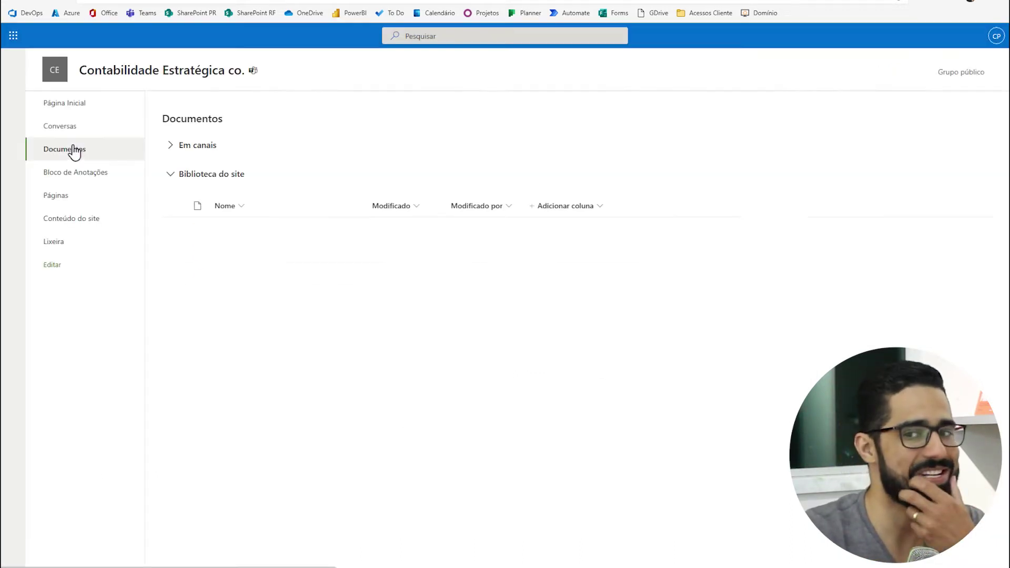
- Switch to OneDrive and start granting direct access to the Controle restrito folder in Contabilidade Estratégica co. > Documentos > General
click(16, 37)
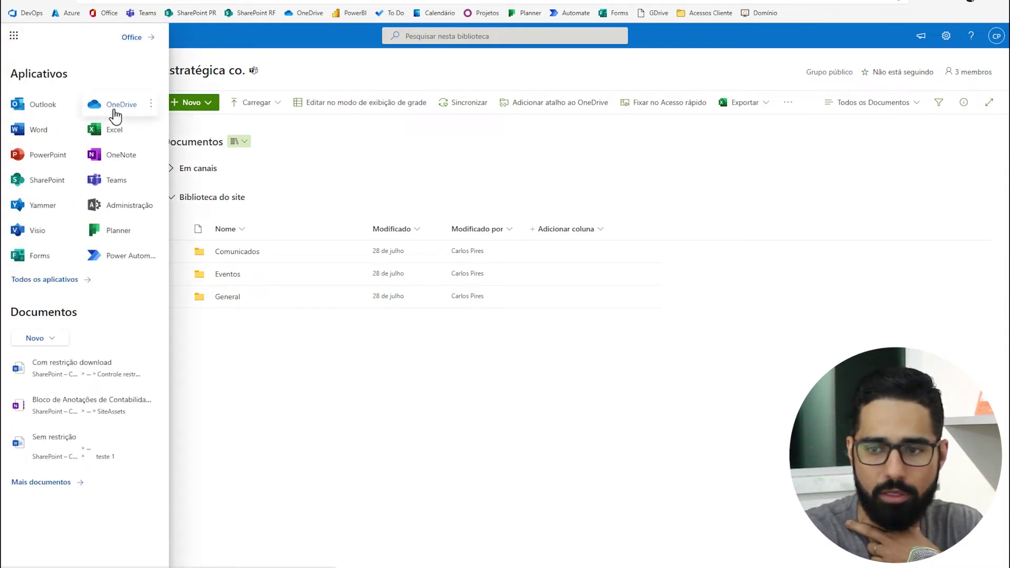
click(113, 108)
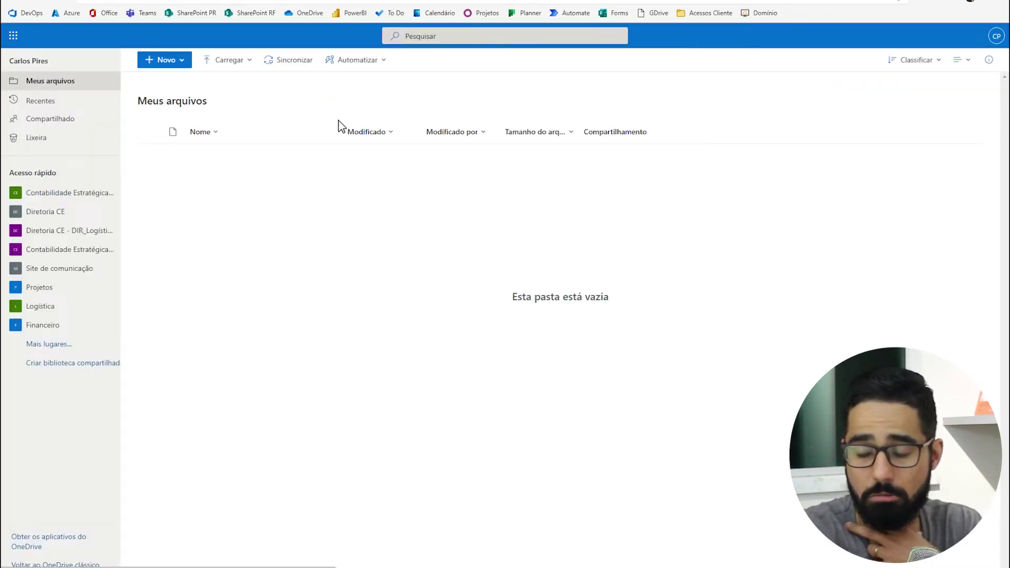
click(67, 194)
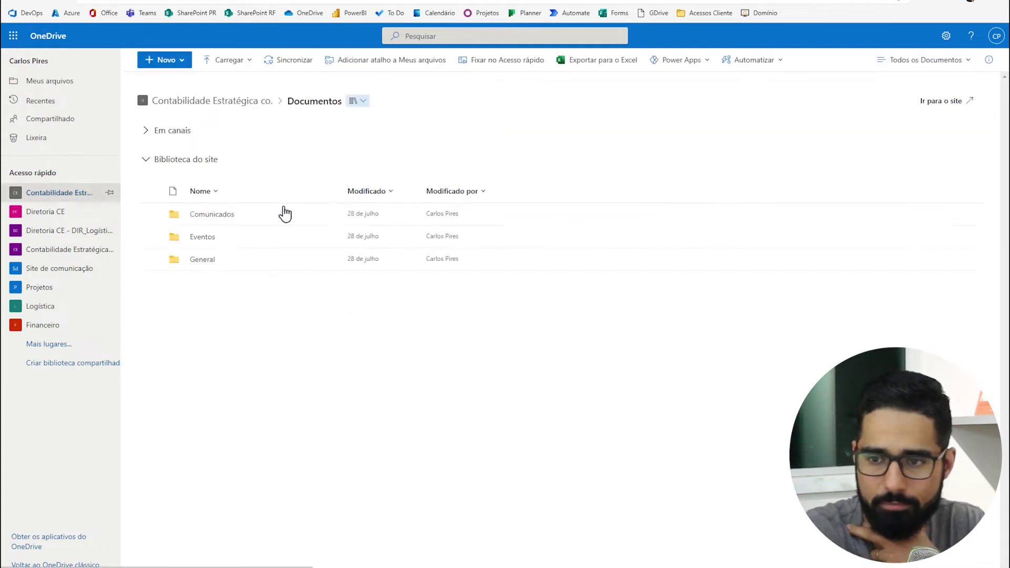
click(212, 262)
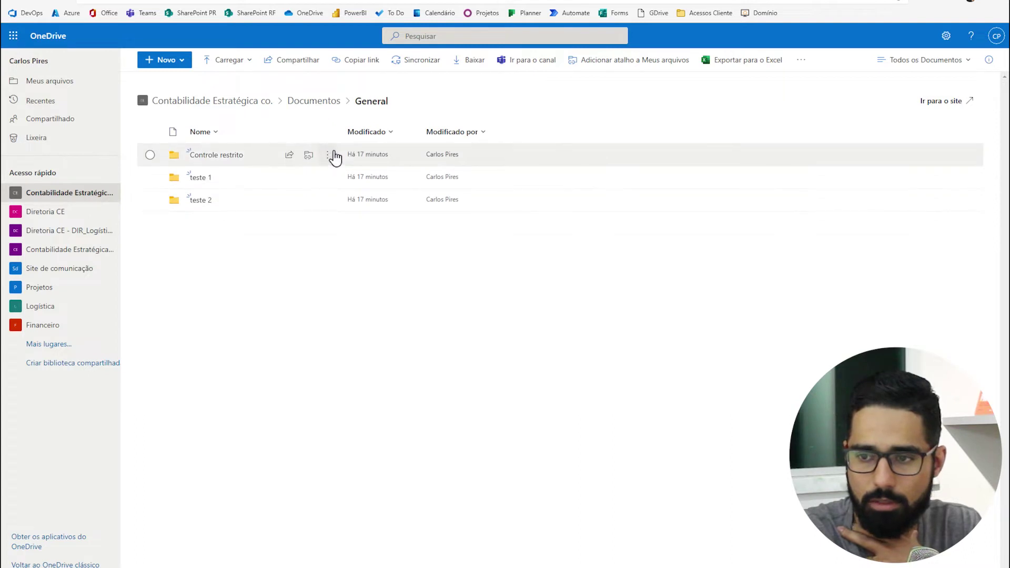
click(332, 155)
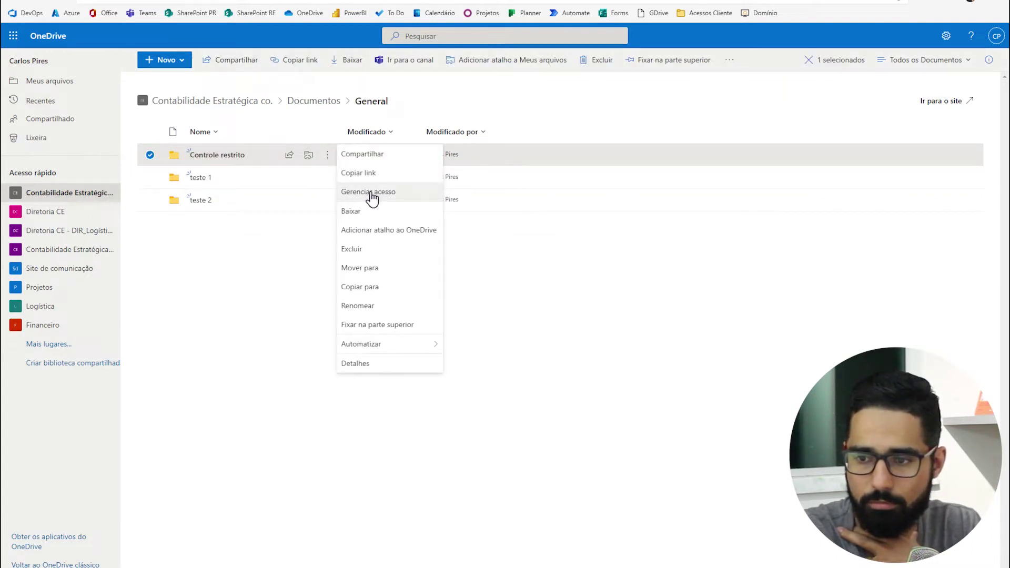
click(371, 193)
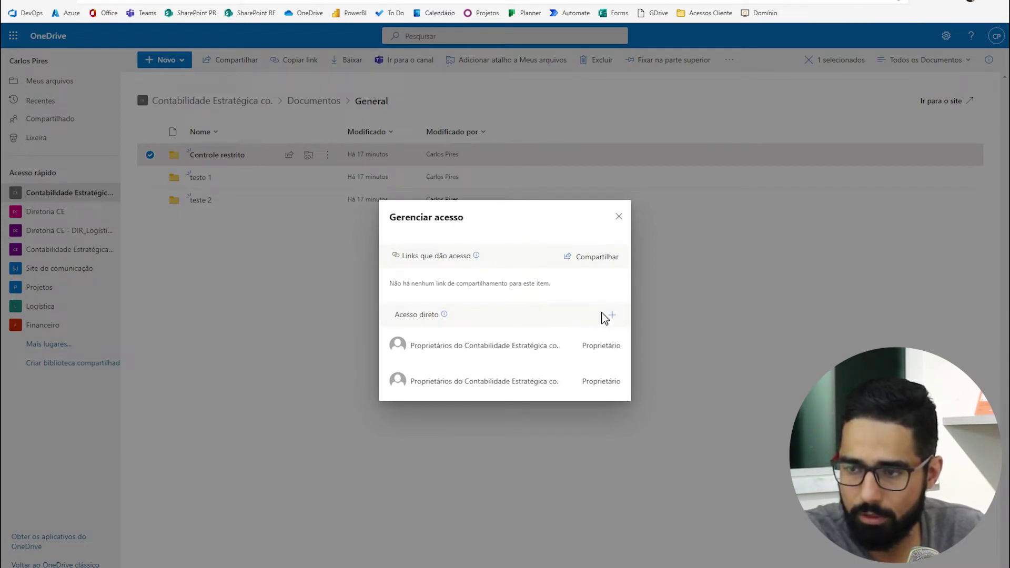
click(610, 317)
click(429, 283)
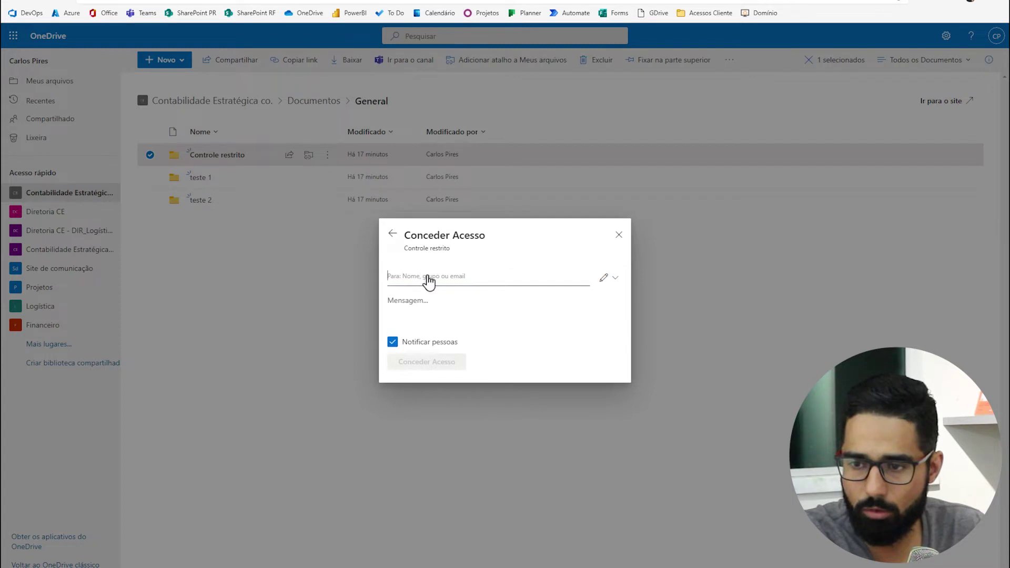
text(CE_Restritosemdownload)
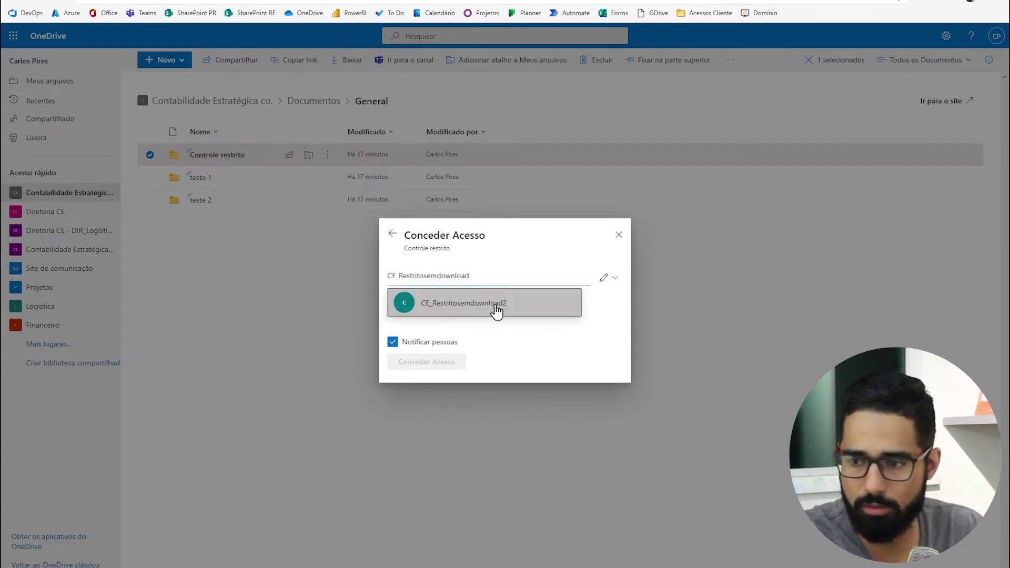
click(464, 309)
click(607, 282)
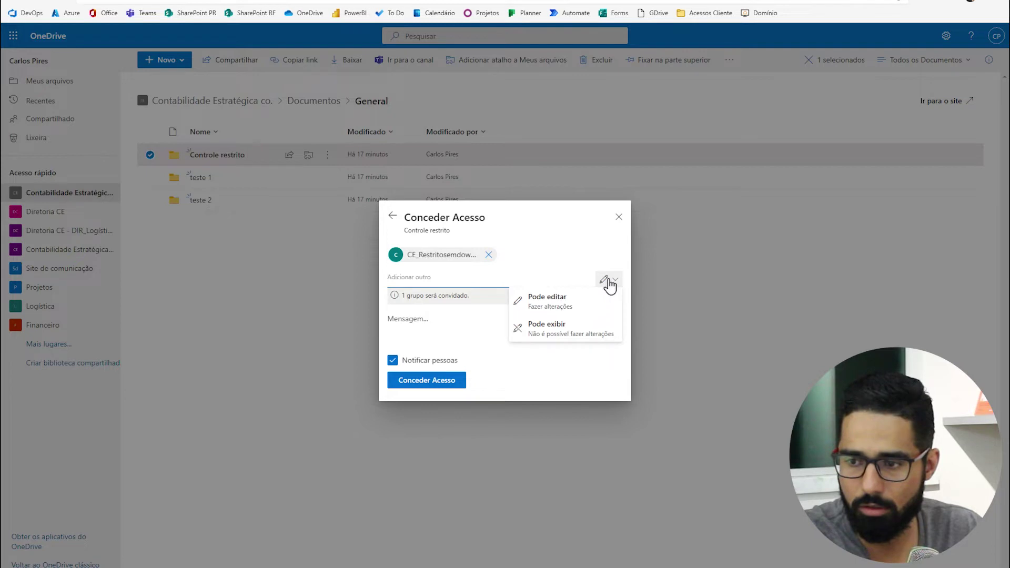
click(471, 318)
click(486, 256)
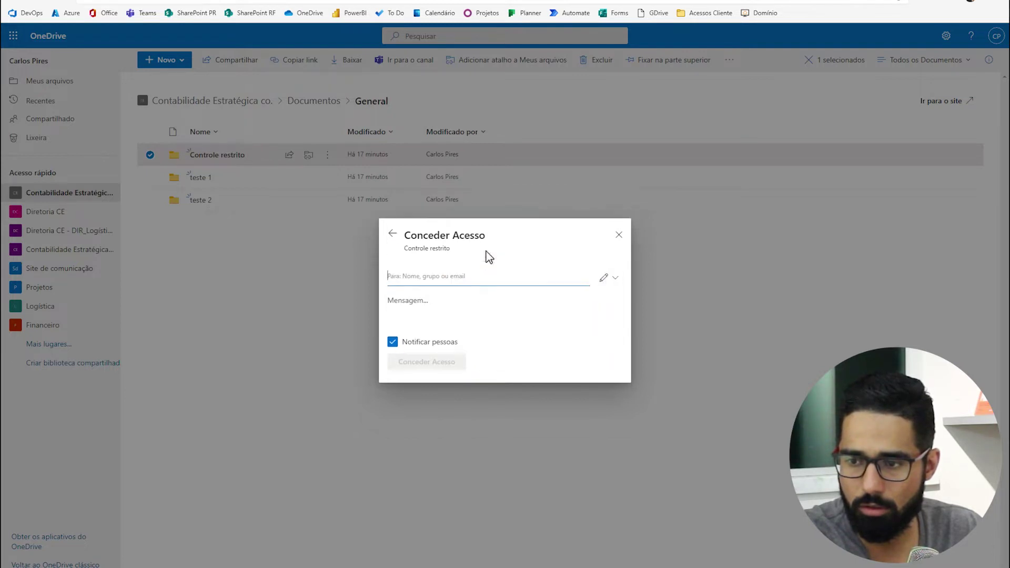
- Grant the CE_Restritosemdownload2 group "Pode exibir" access to the Controle restrito folder, keeping notification on, and close the confirmation
click(616, 280)
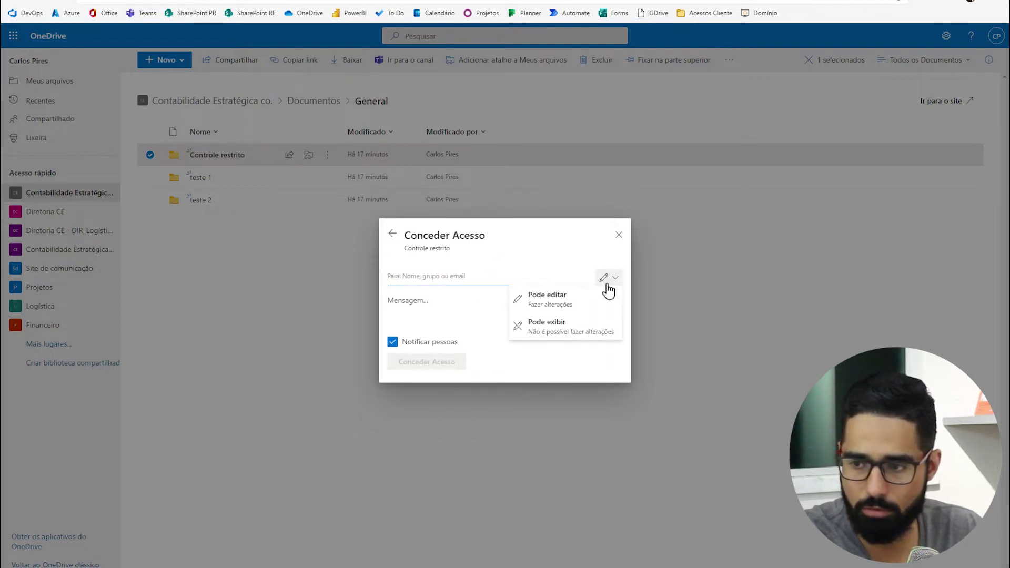
click(537, 326)
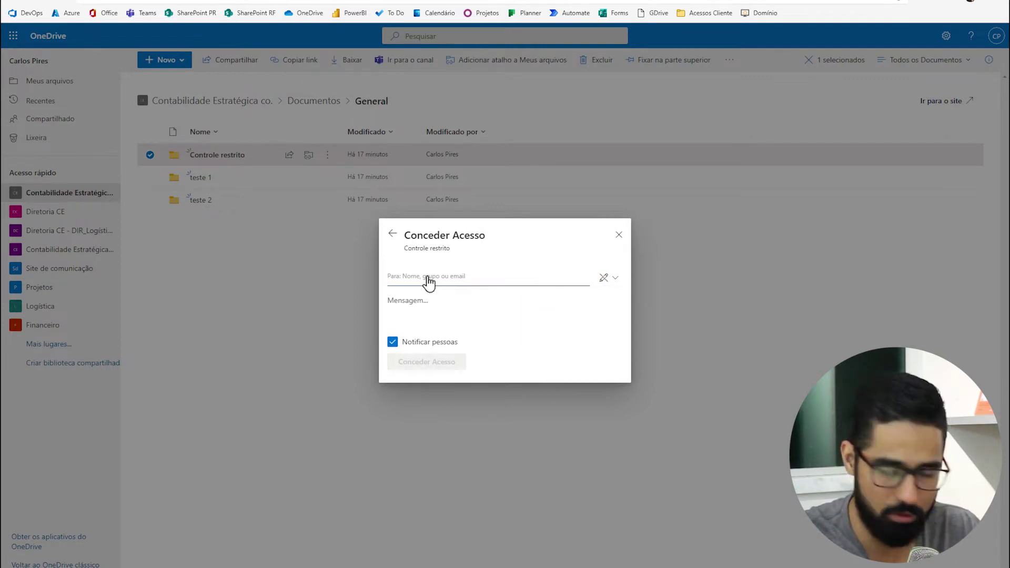
click(429, 284)
text(CE_Restritosemdownload)
click(473, 304)
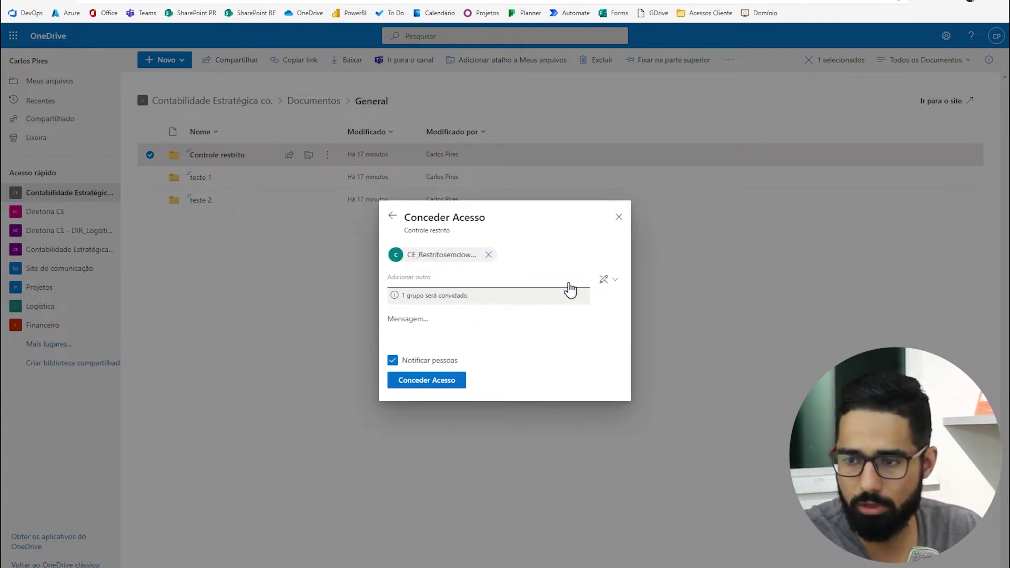
click(425, 383)
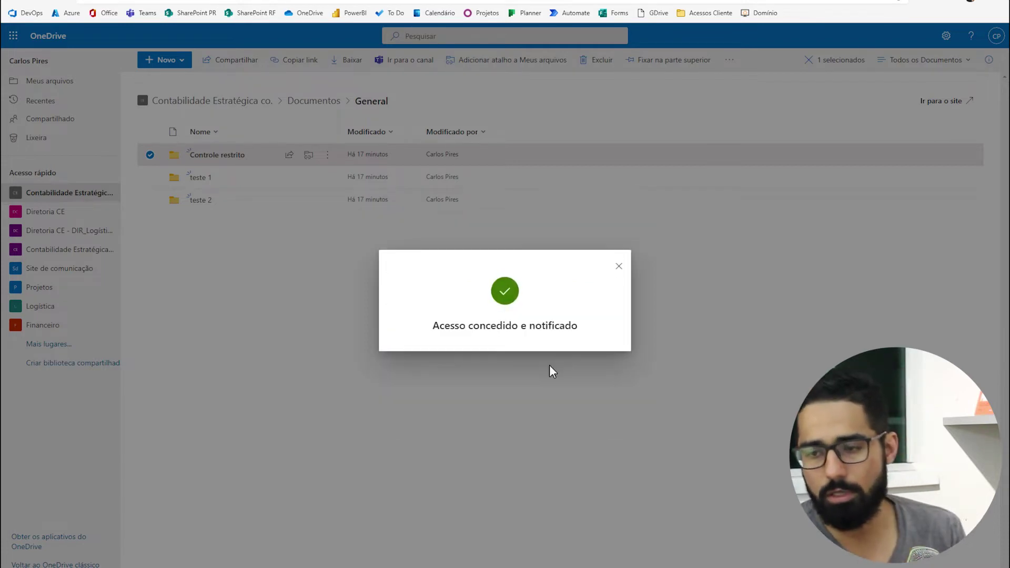
click(618, 267)
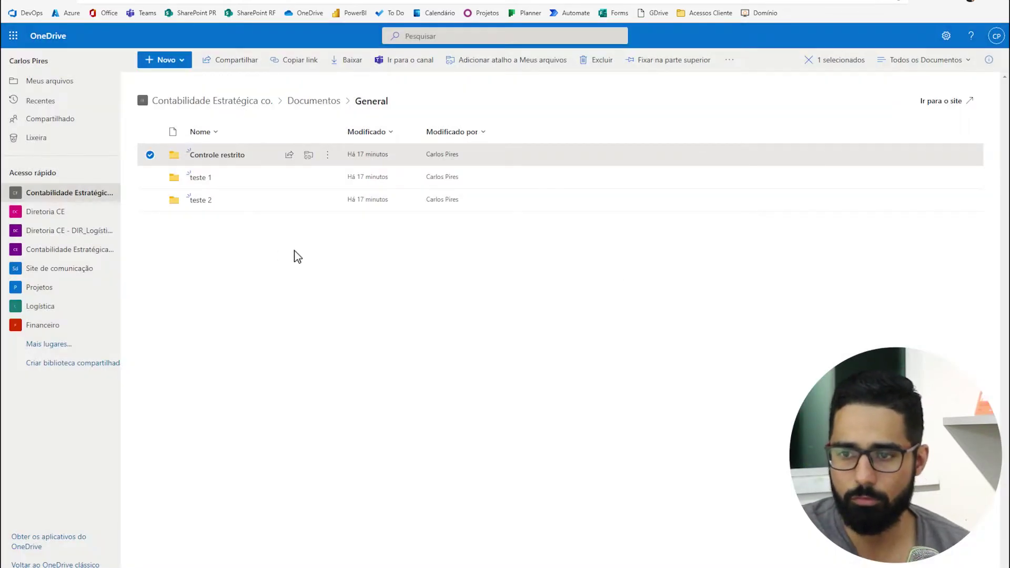
- Switch to the restricted user's browser session, reload the site and check which folders appear in Documentos > General
key(ctrl+Left)
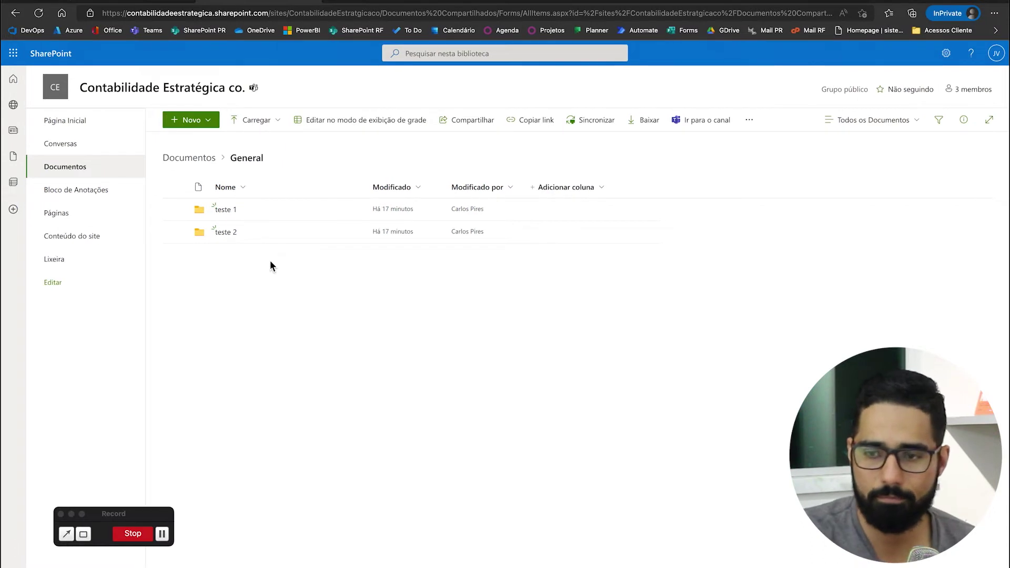
click(78, 191)
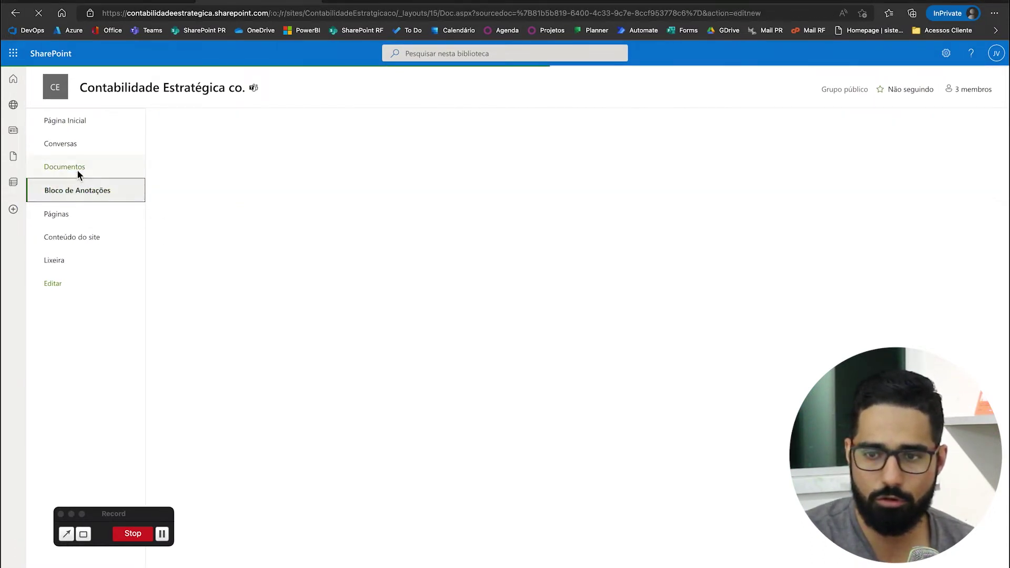
click(15, 12)
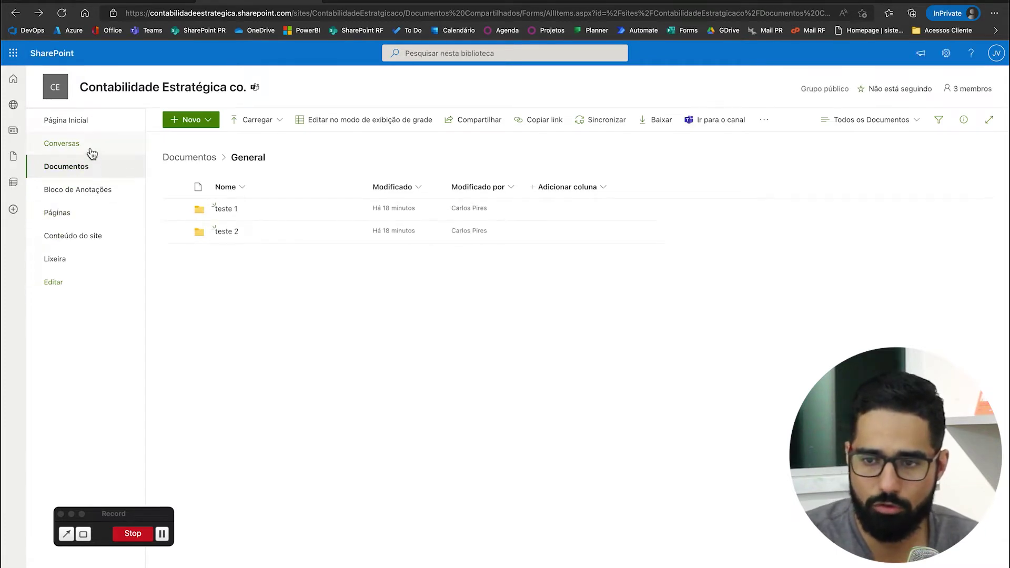
click(89, 150)
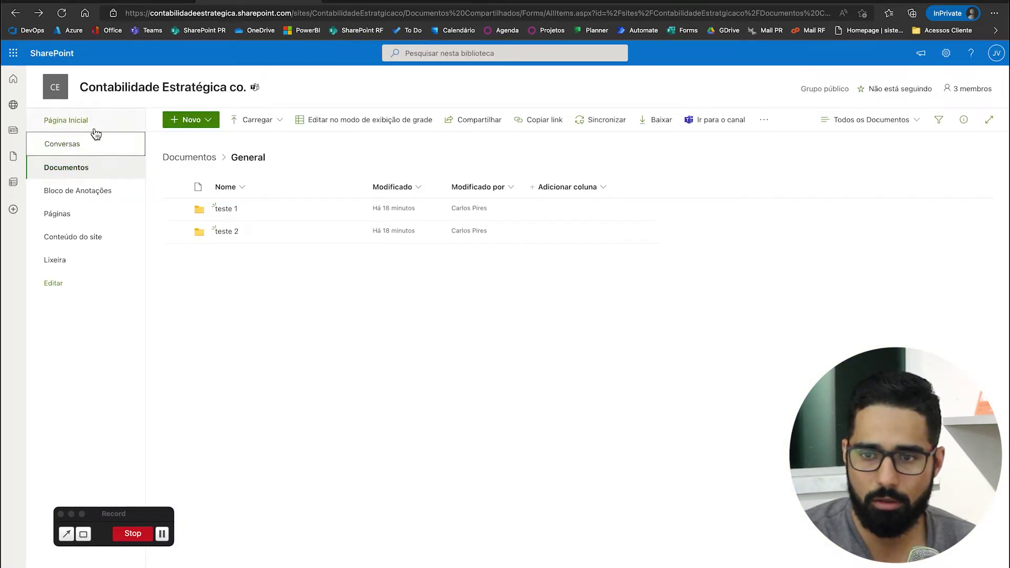
click(95, 129)
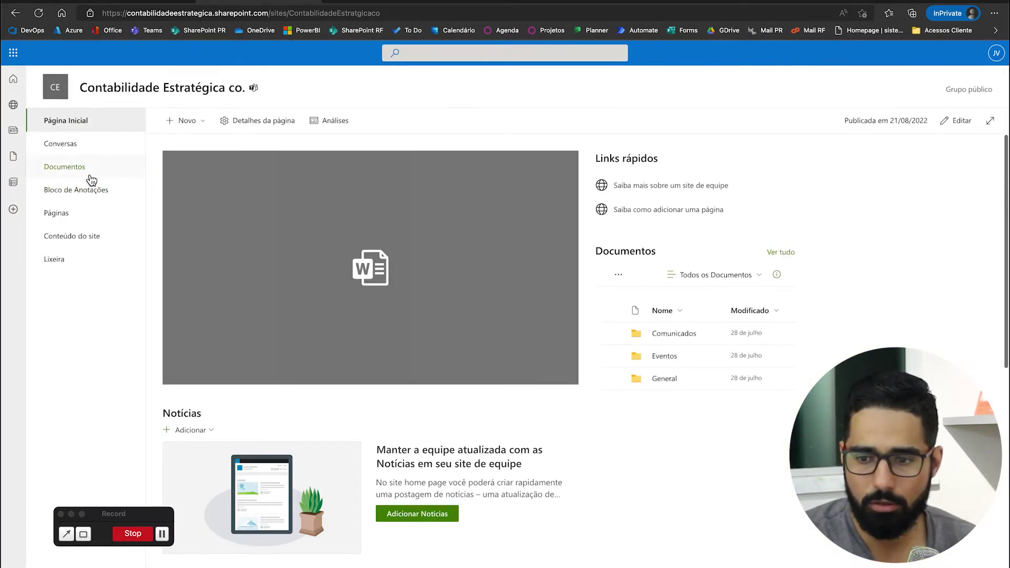
click(93, 176)
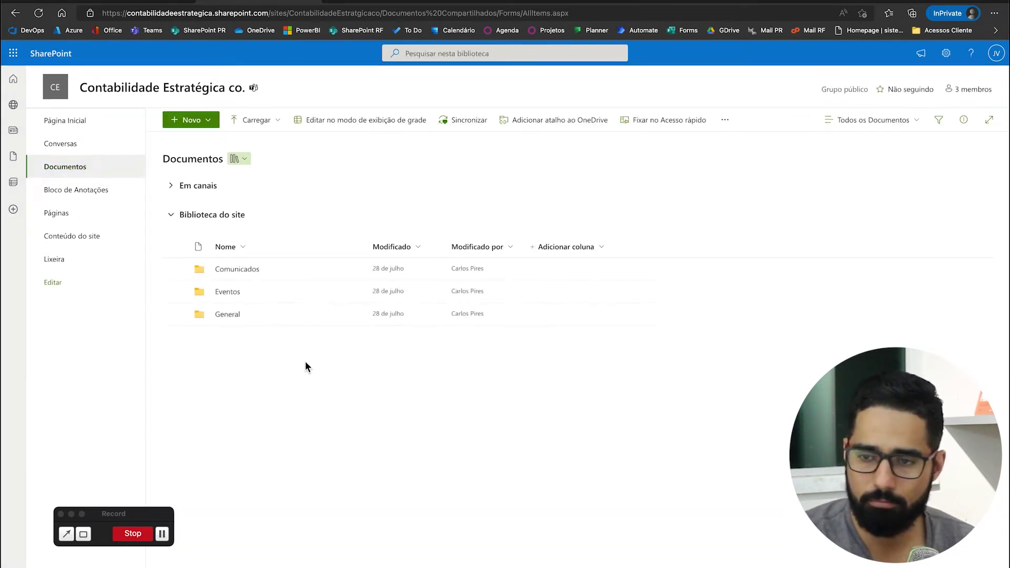
click(227, 316)
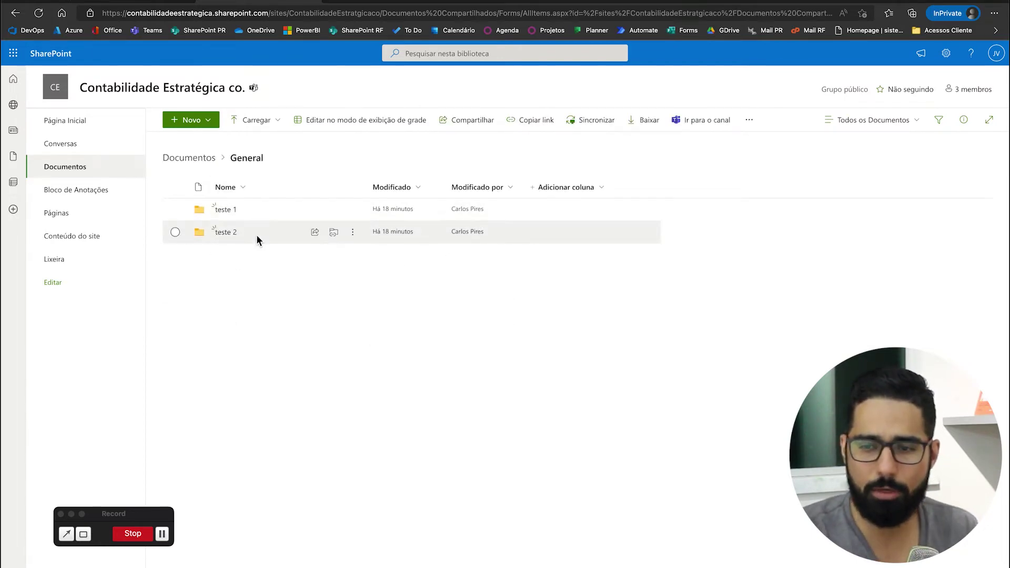
- Return to the owner's session and remove the site owner's account from the CE_Restritosemdownload2 group
key(ctrl+Right)
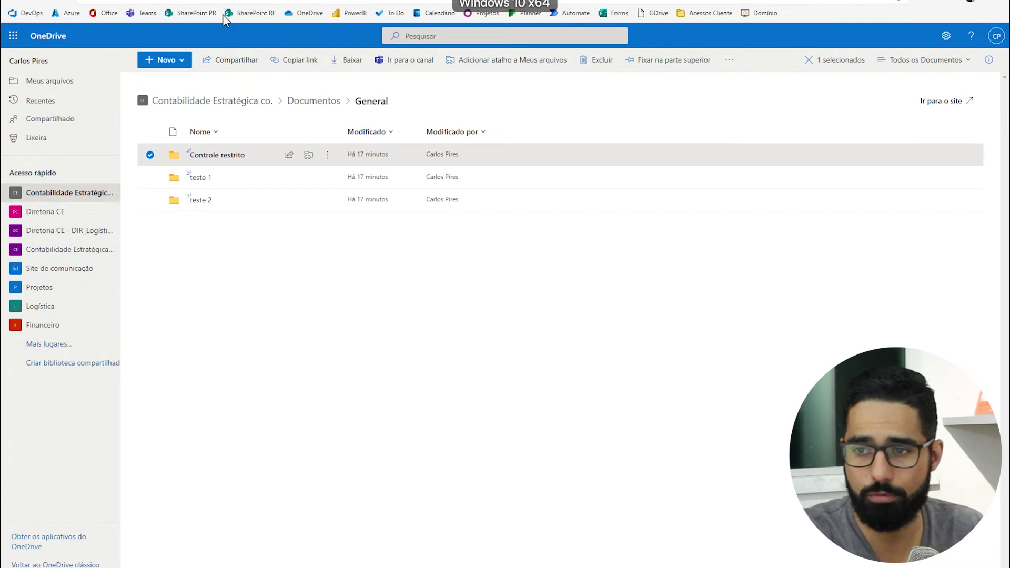
key(ctrl+Left)
key(ctrl+Tab)
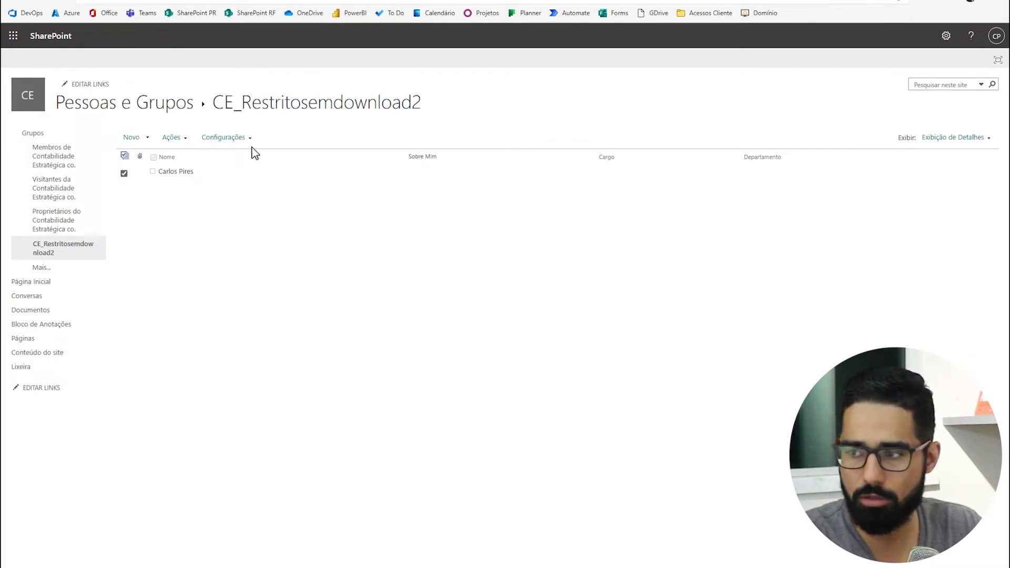
click(148, 139)
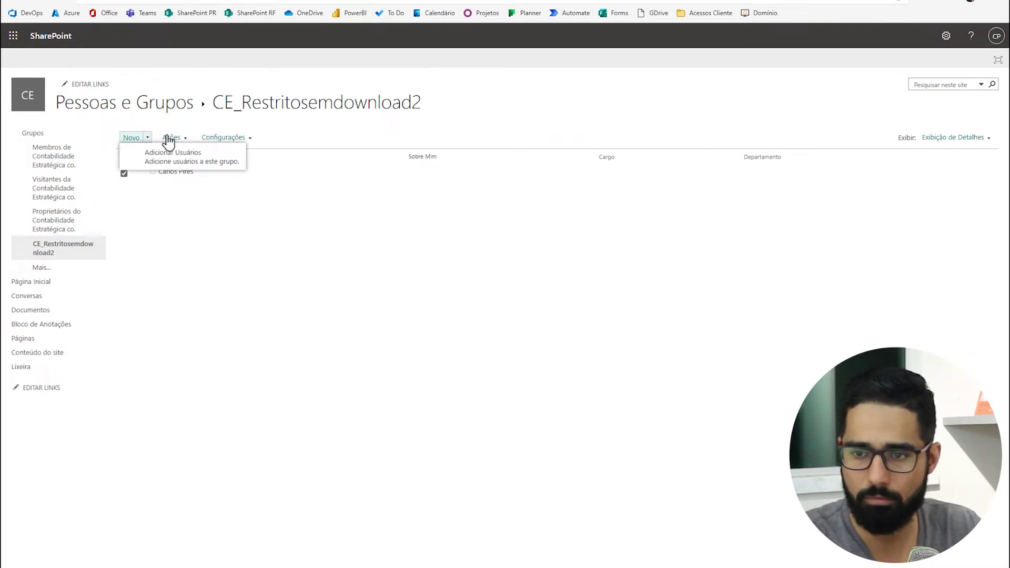
click(184, 138)
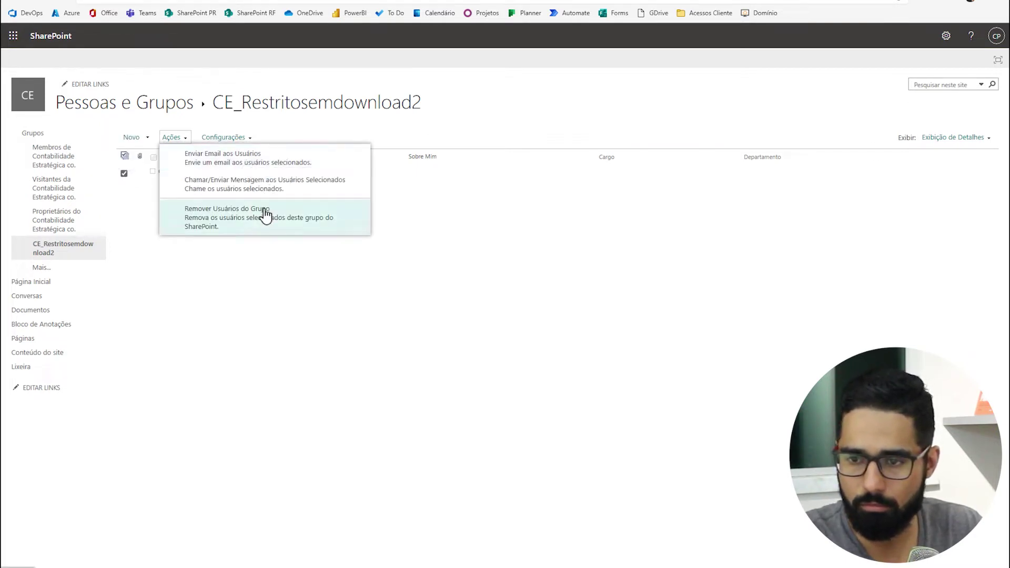
click(256, 230)
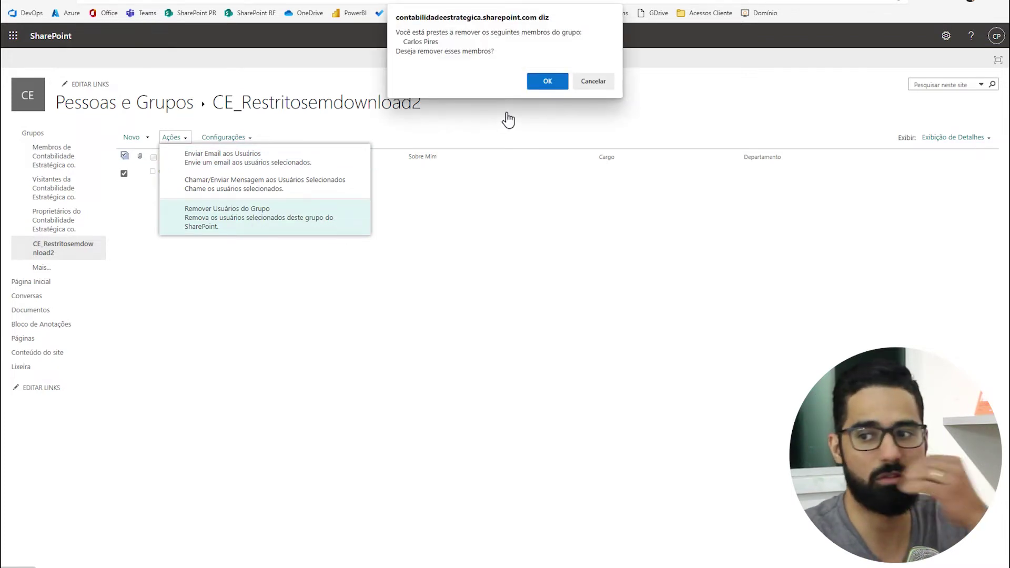
click(548, 78)
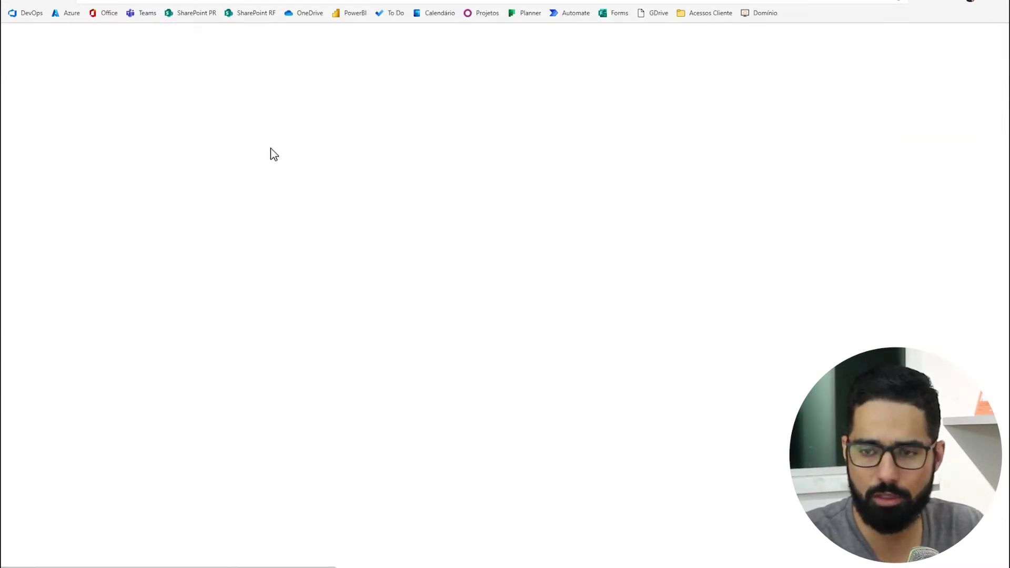
- Add the restricted user to the CE_Restritosemdownload2 group by sharing the site with that person
click(133, 139)
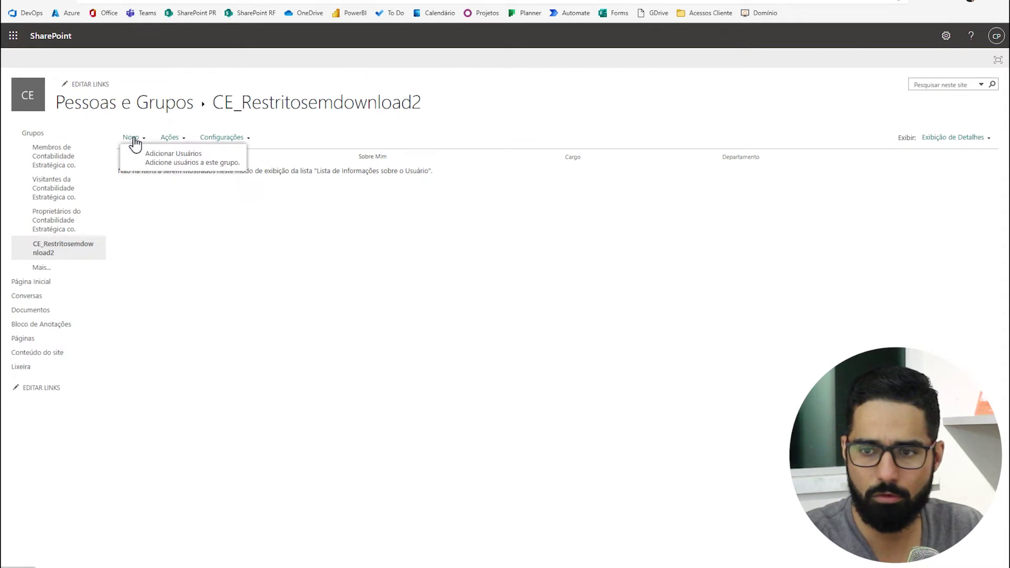
click(158, 161)
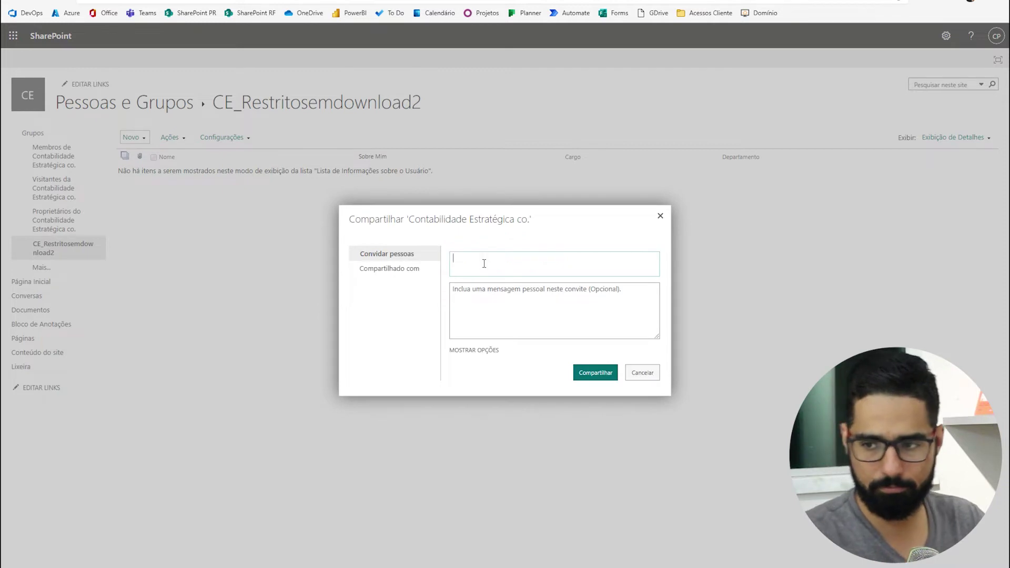
click(483, 262)
text(Joao)
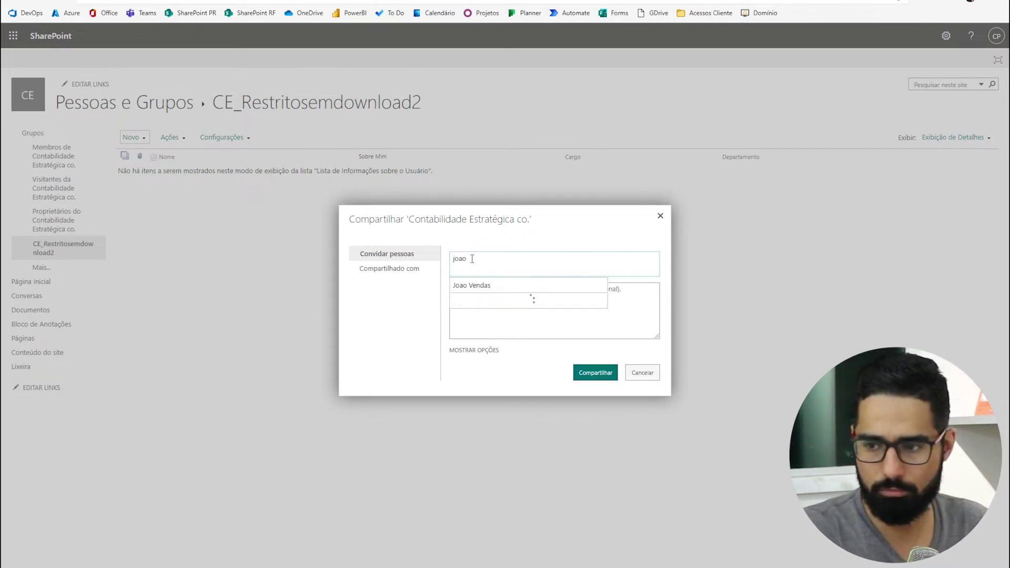
click(472, 296)
click(603, 375)
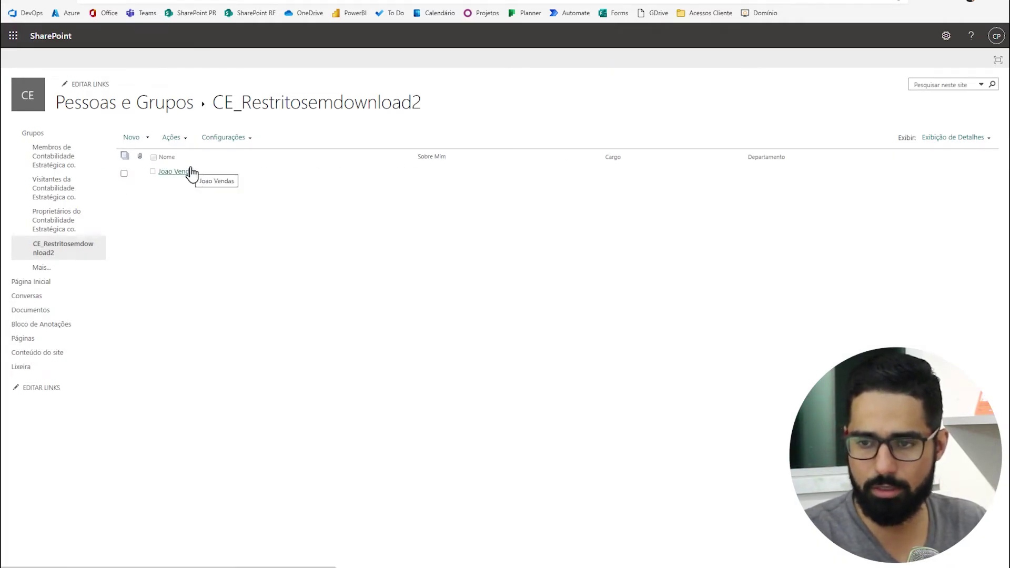
- Switch to the restricted user's browser session, reload the Documentos library and open General > Controle restrito to check access
key(ctrl+Left)
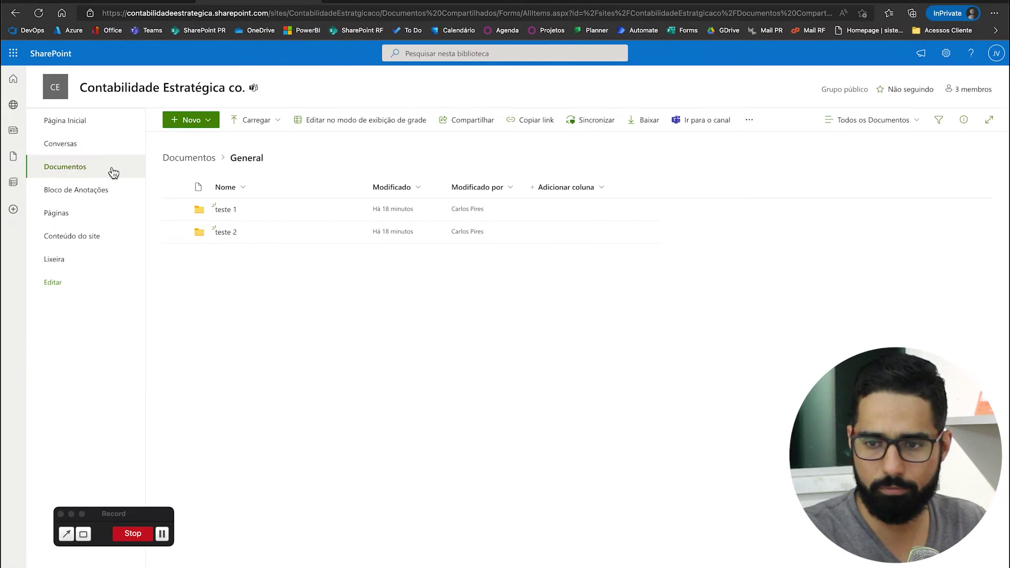
click(80, 122)
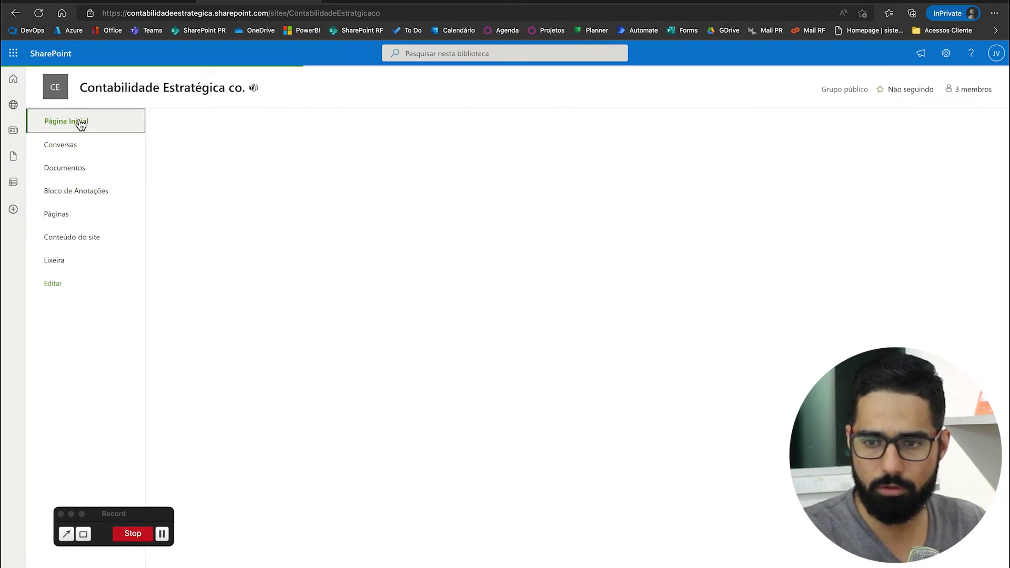
click(81, 174)
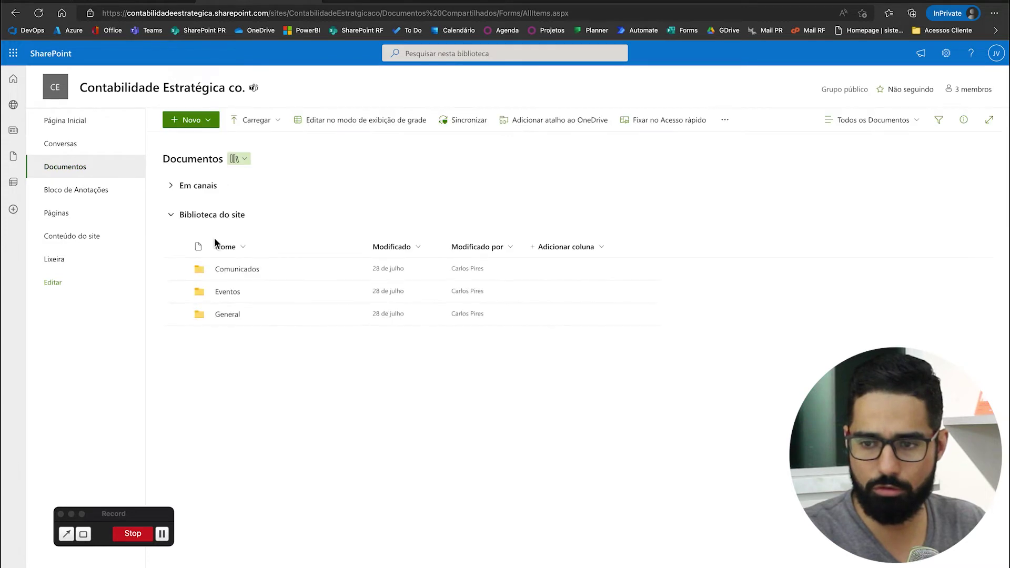
click(228, 316)
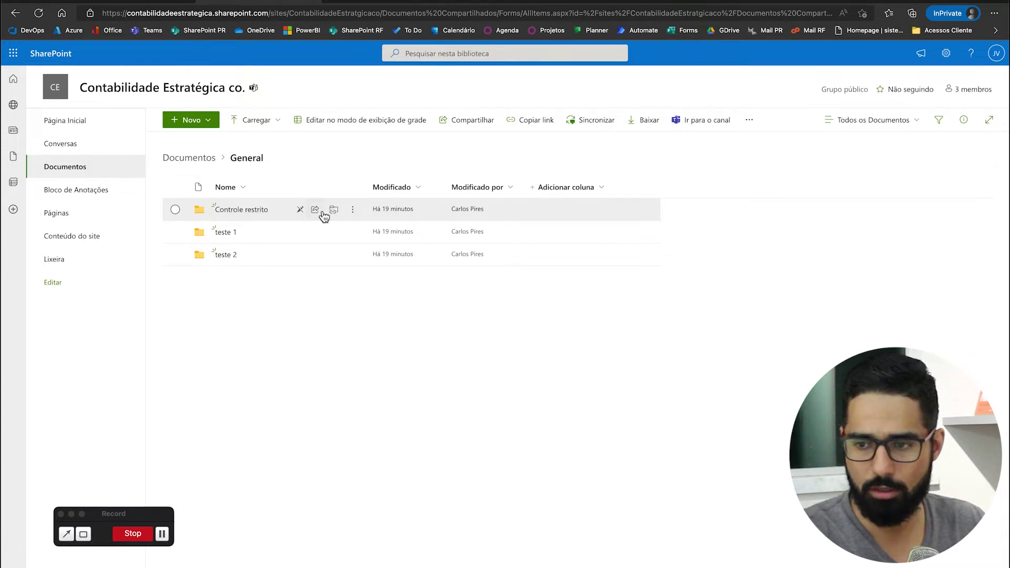
click(354, 211)
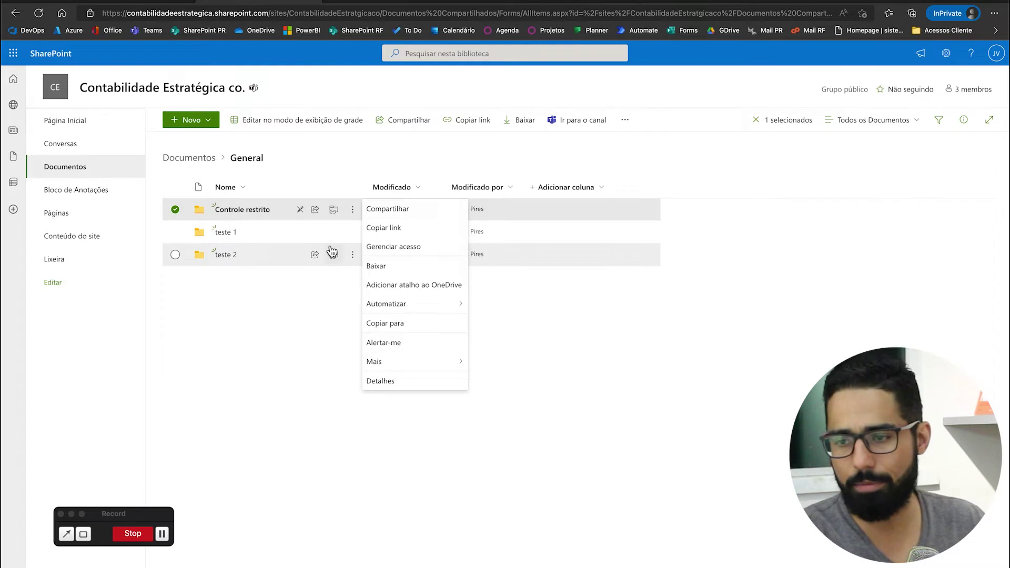
click(242, 210)
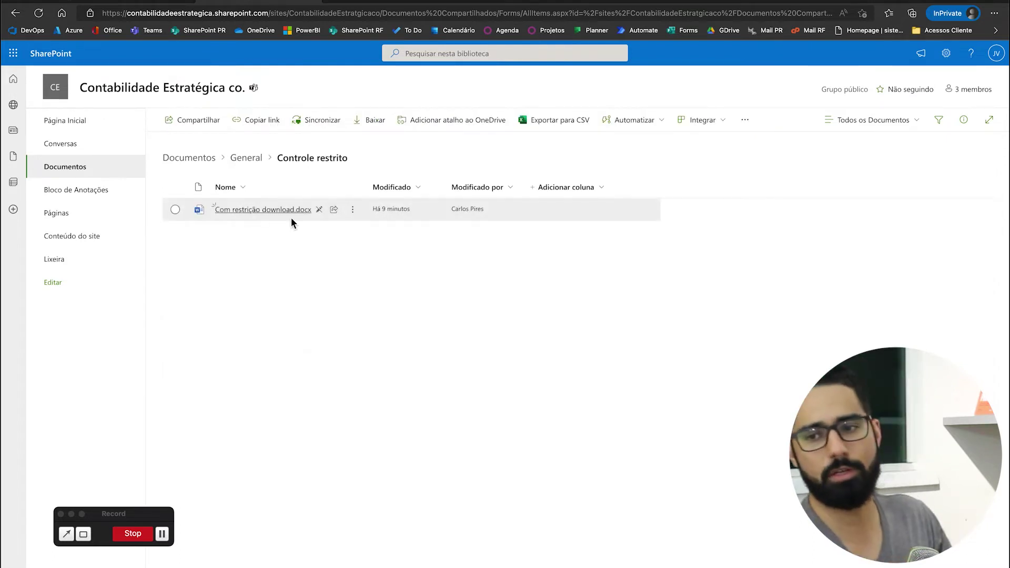
- Download Com restrição download.docx from Controle restrito, and open it in Word online to check which download options it offers
click(353, 209)
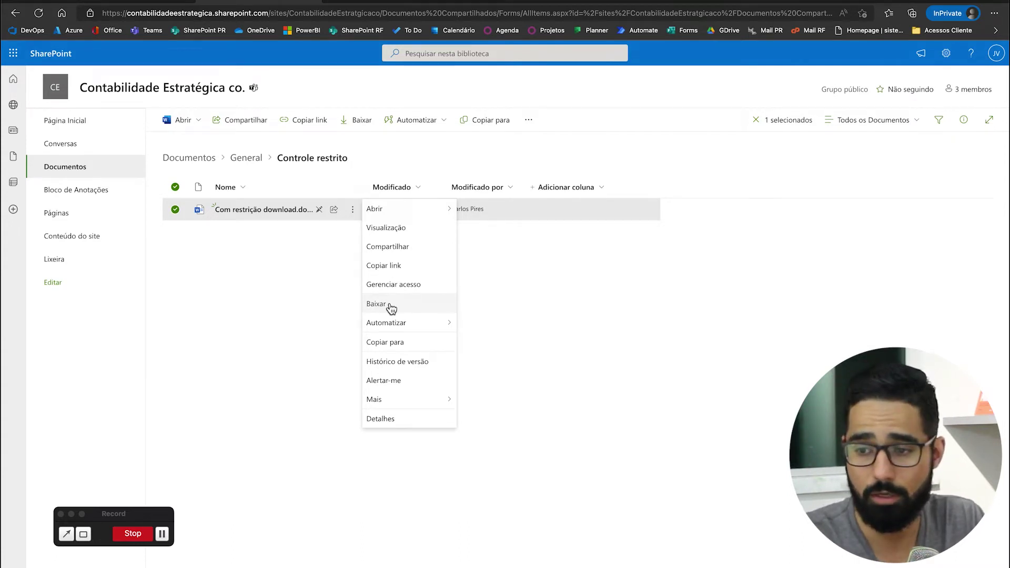
click(391, 305)
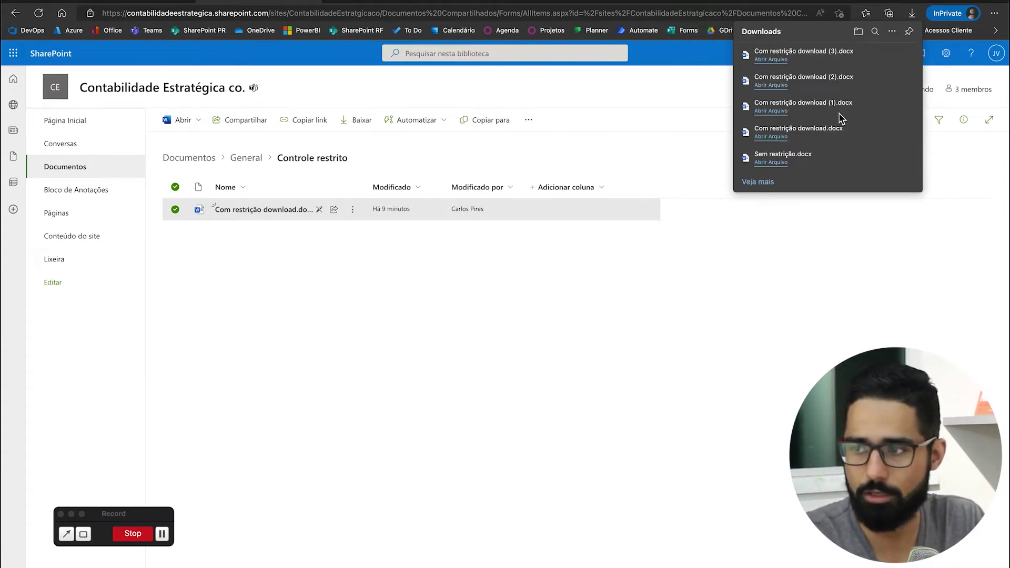
click(278, 205)
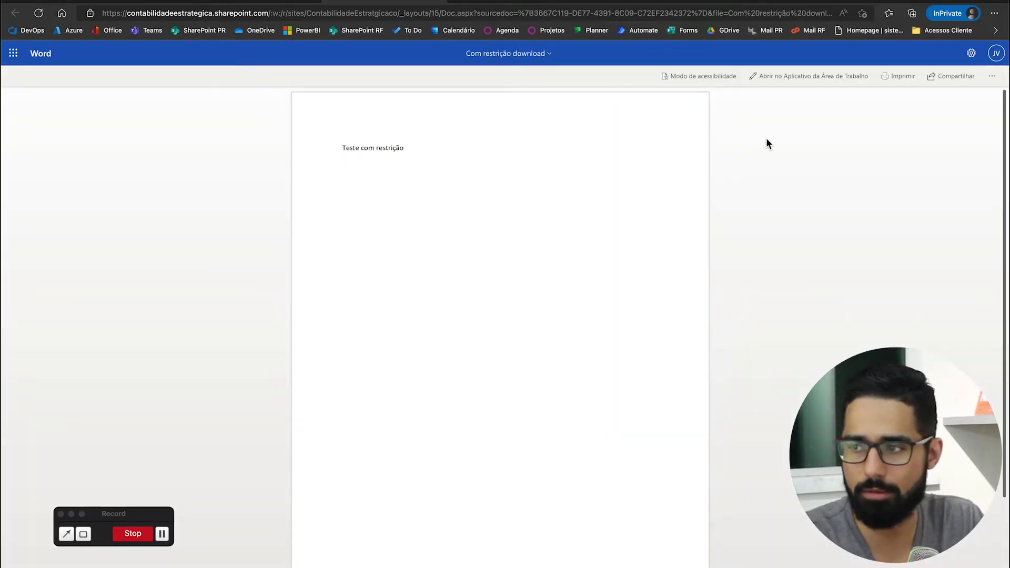
click(994, 76)
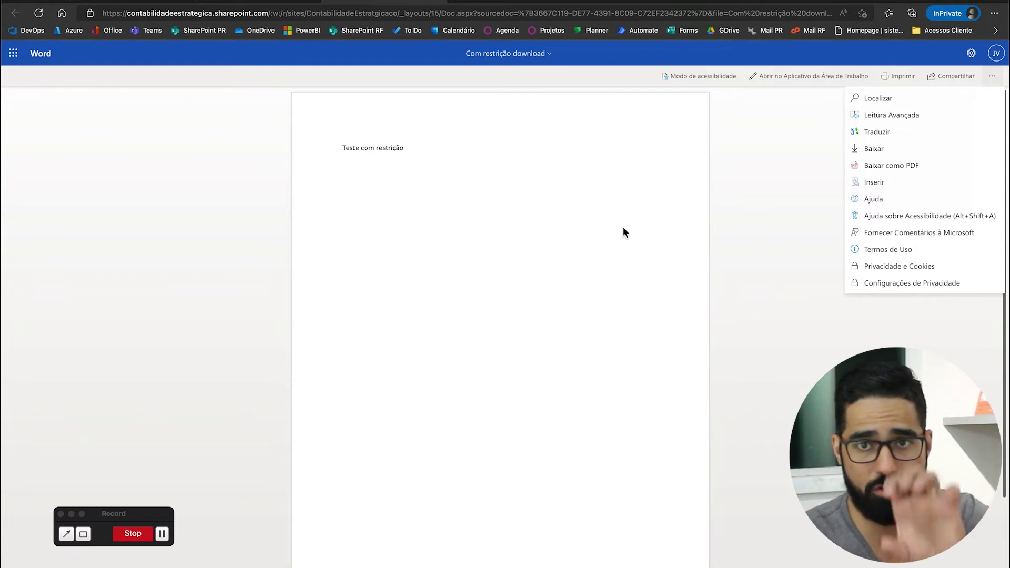
click(442, 3)
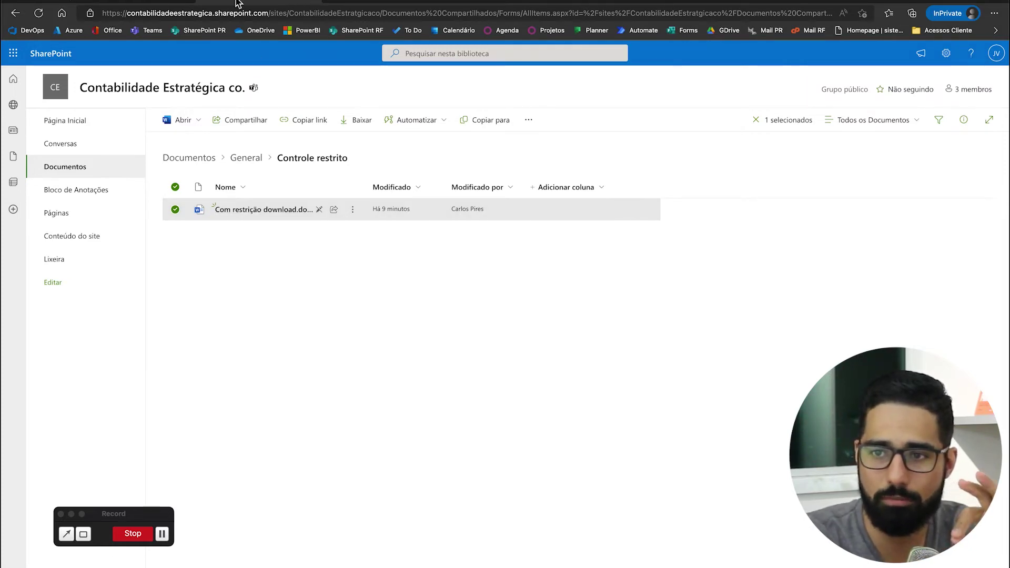
- Switch to the owner's Teams session and look through the Geral, Comunicados and Eventos channels of the Contabilidade Estratégica co. team
click(143, 3)
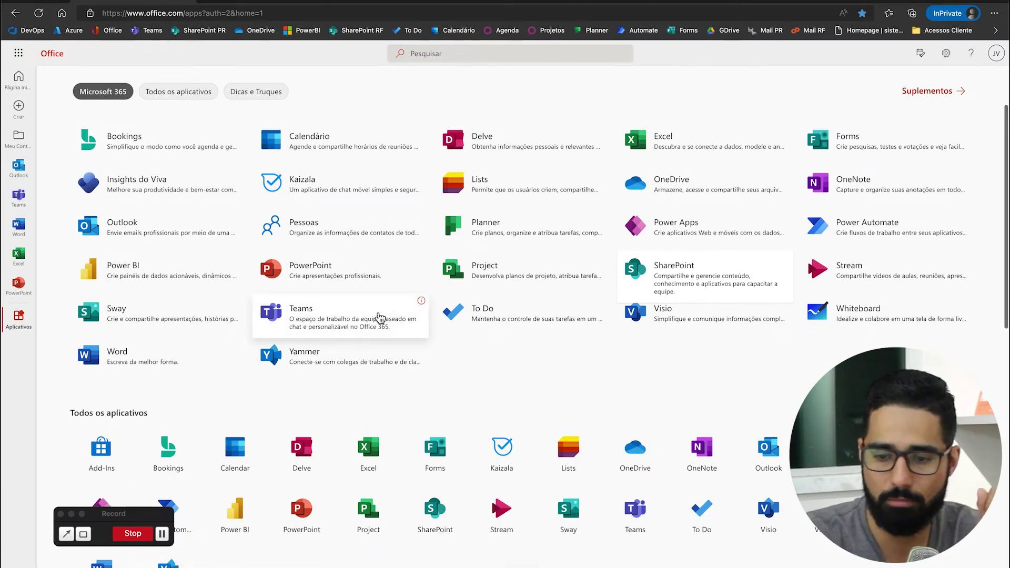
key(ctrl+Right)
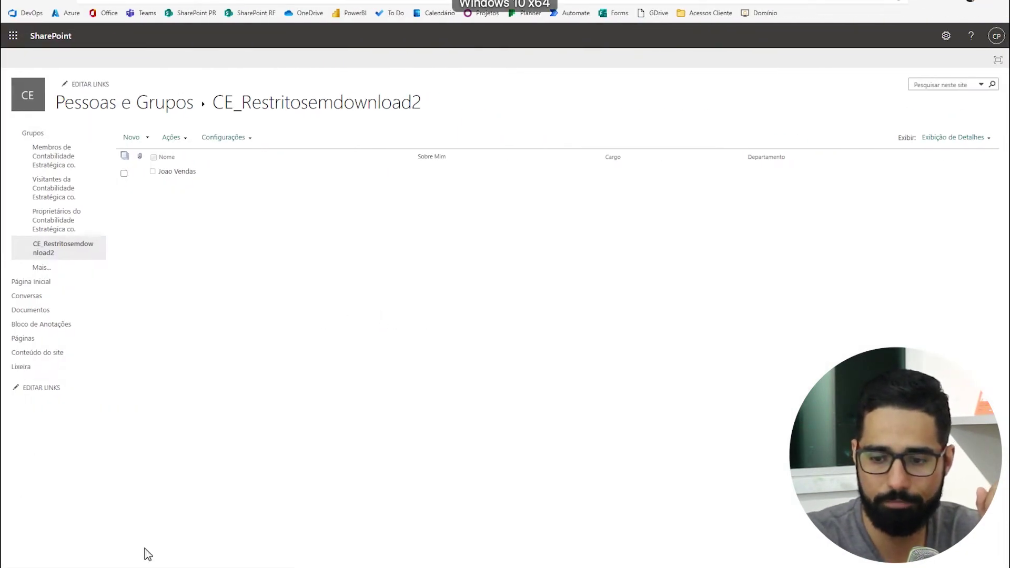
key(ctrl+Right)
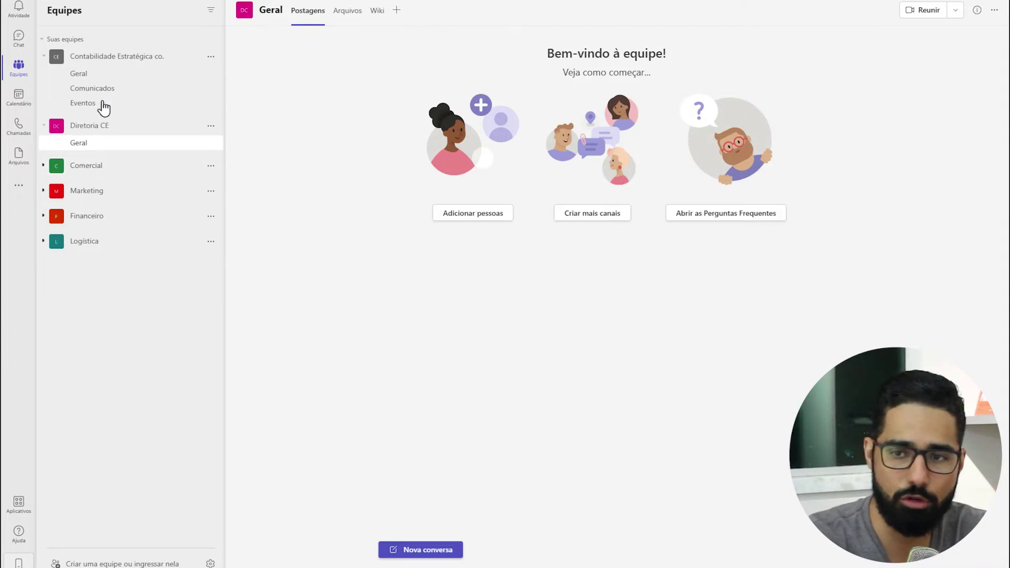
click(107, 78)
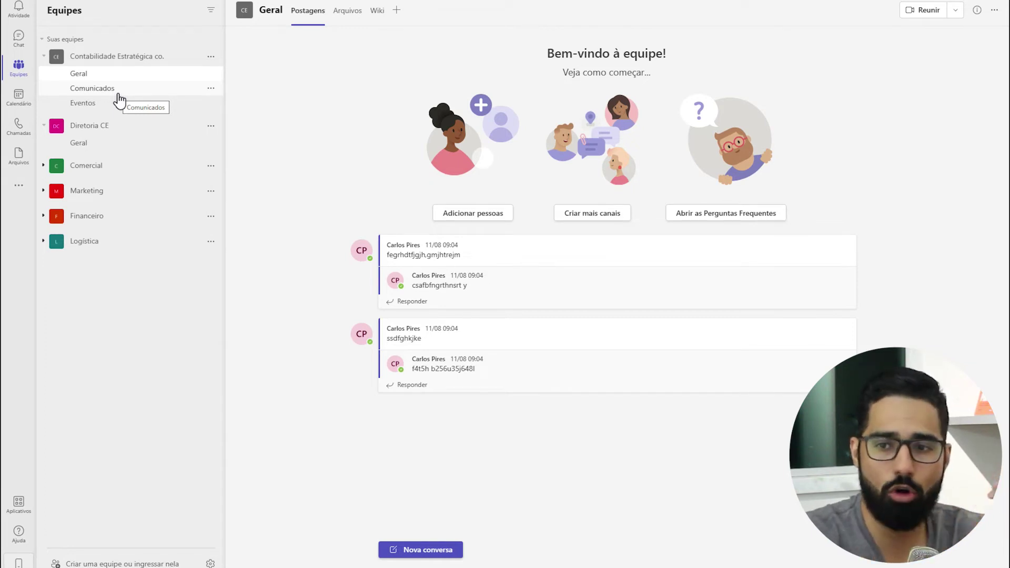
click(147, 93)
click(84, 75)
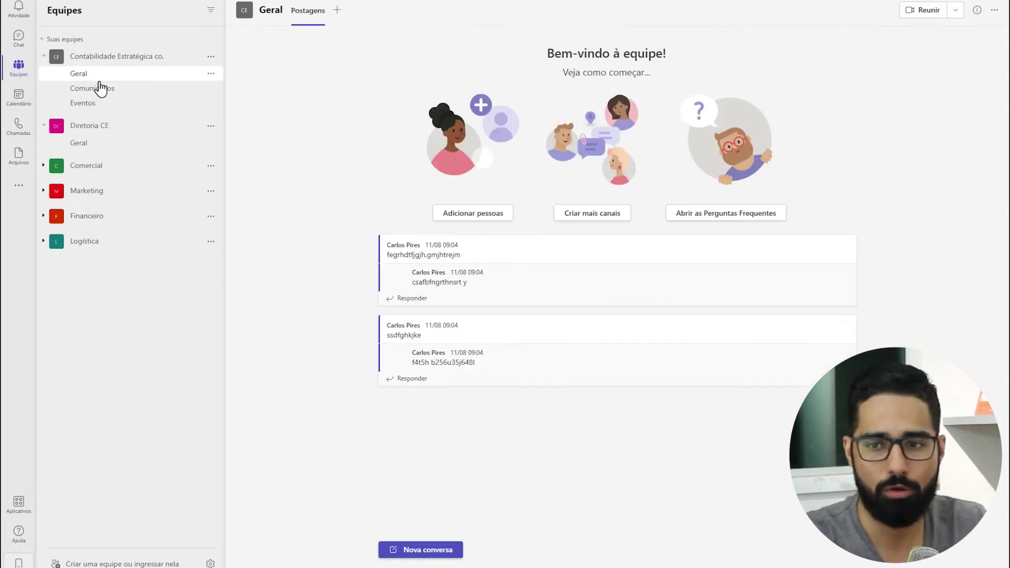
click(100, 90)
click(98, 105)
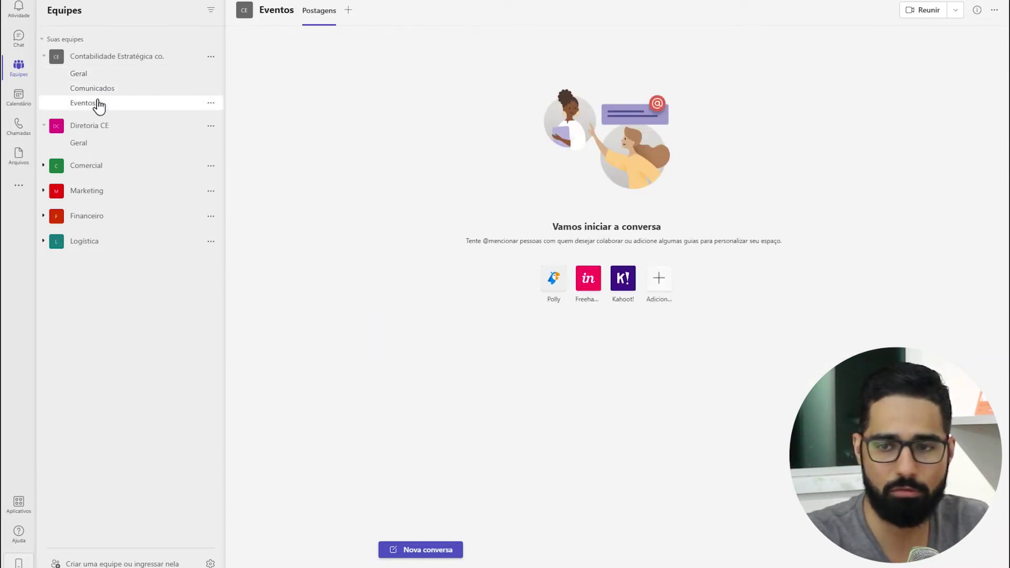
- Create a channel named Gerencial in the Contabilidade Estratégica co. team with privacy "Padrão - Todos na equipe têm acesso"
click(210, 57)
click(257, 127)
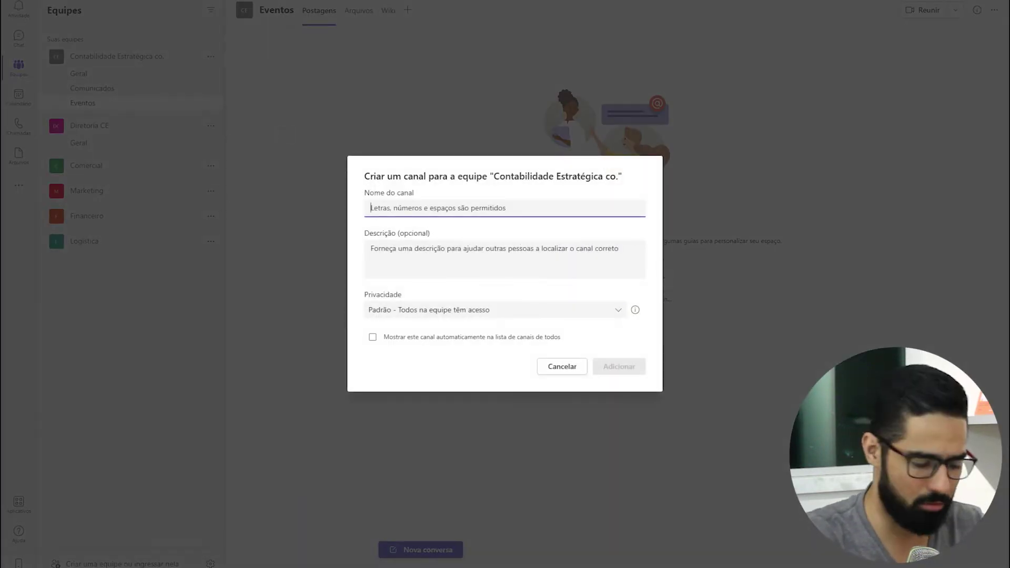
text(Gerencial)
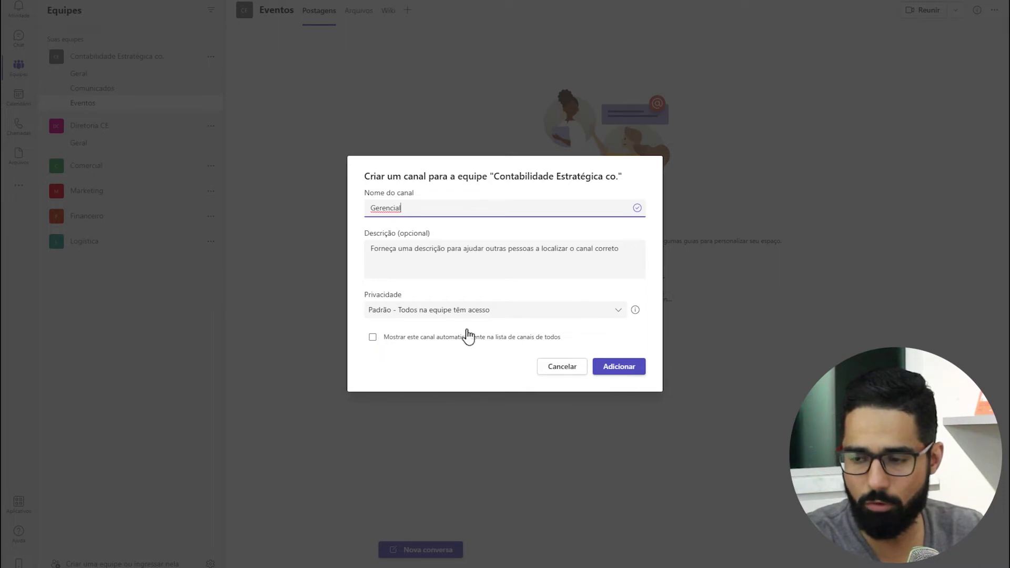
click(579, 318)
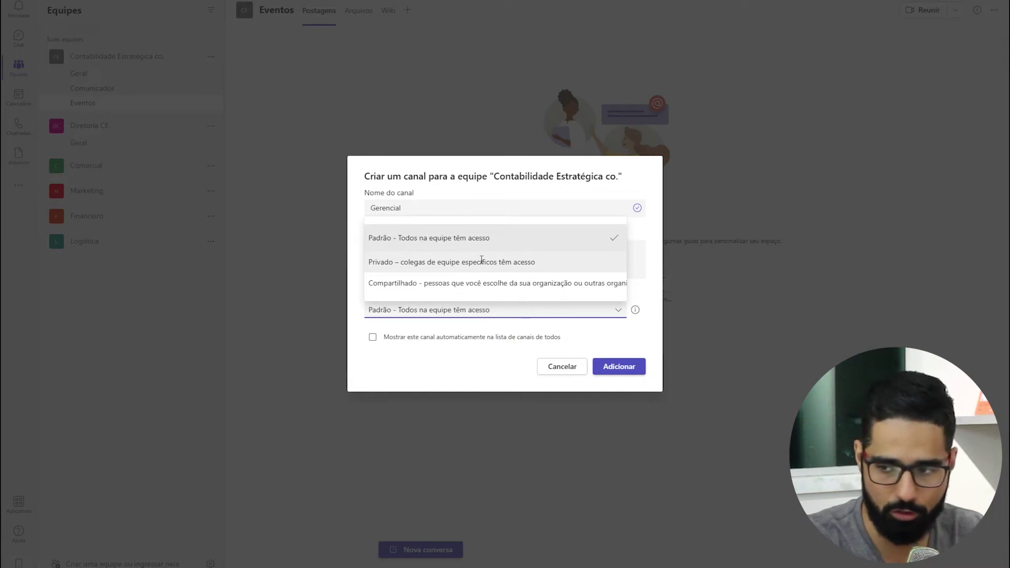
click(652, 337)
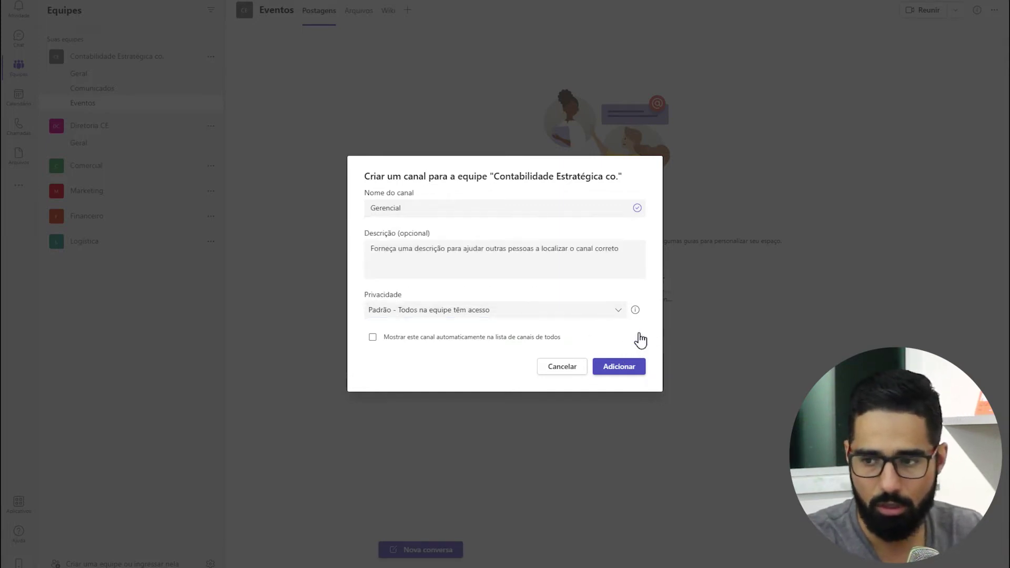
click(618, 372)
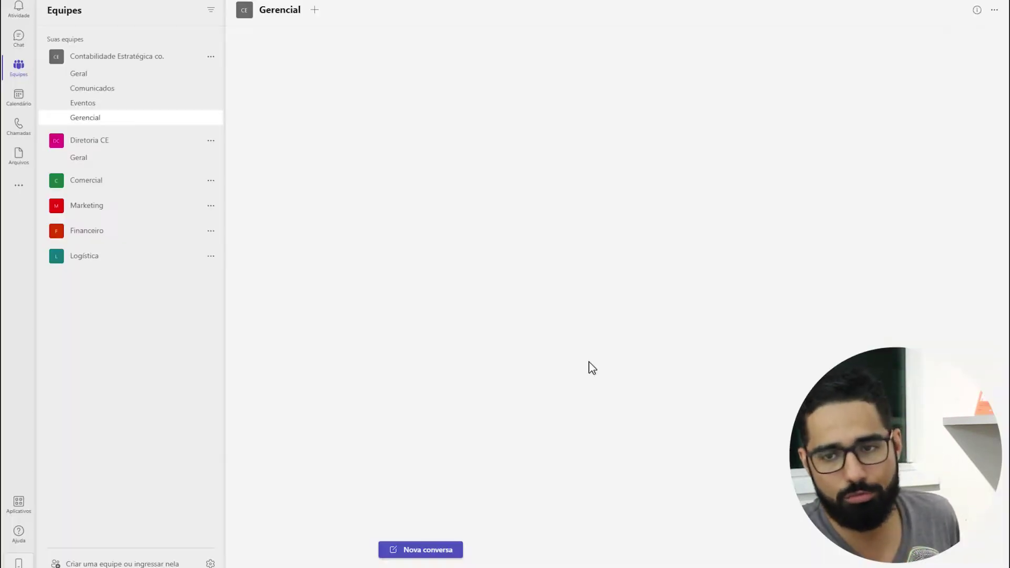
- Examine the Gerencial channel's permission settings, analytics and edit options without changing anything
click(211, 118)
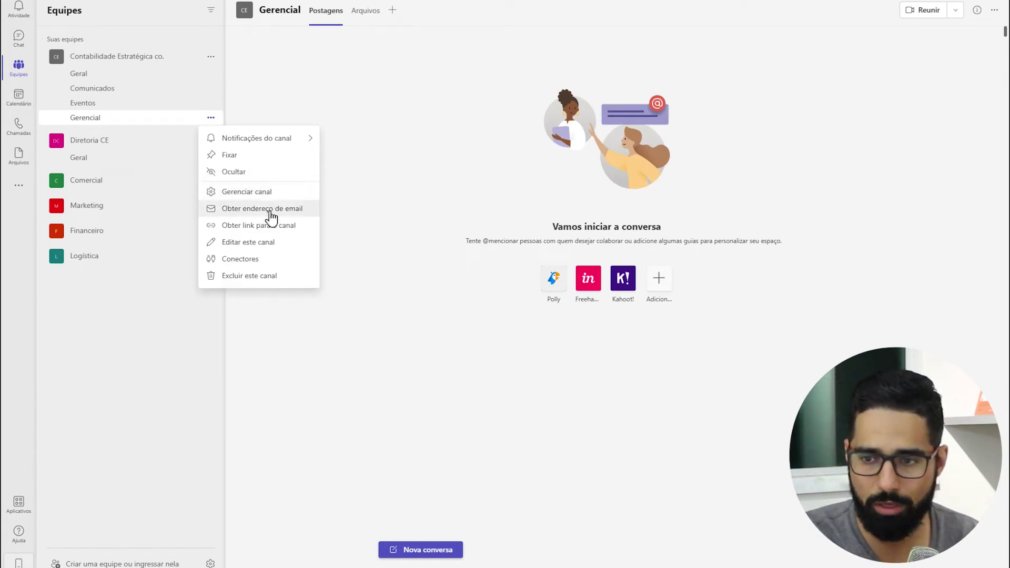
click(261, 196)
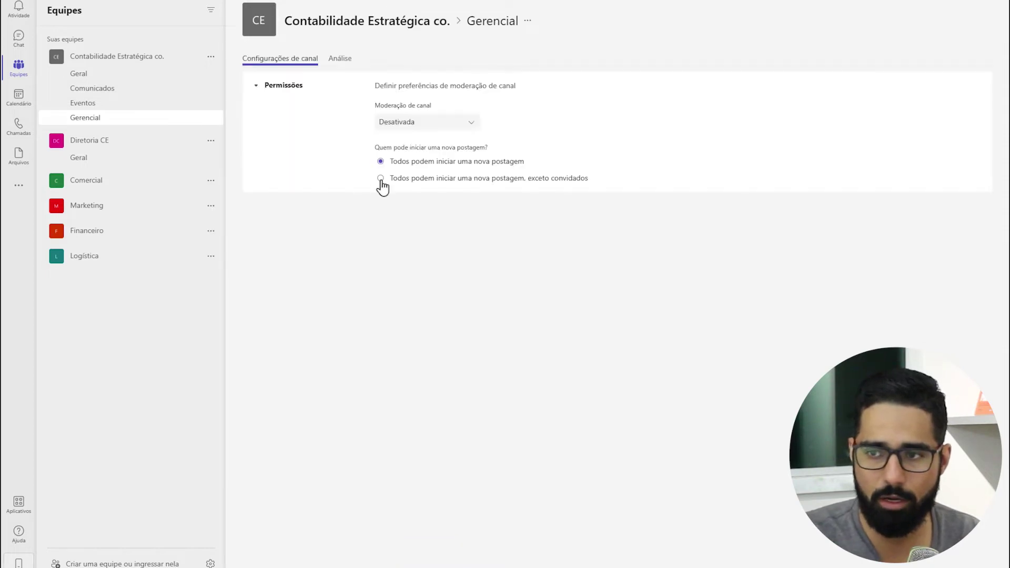
click(340, 60)
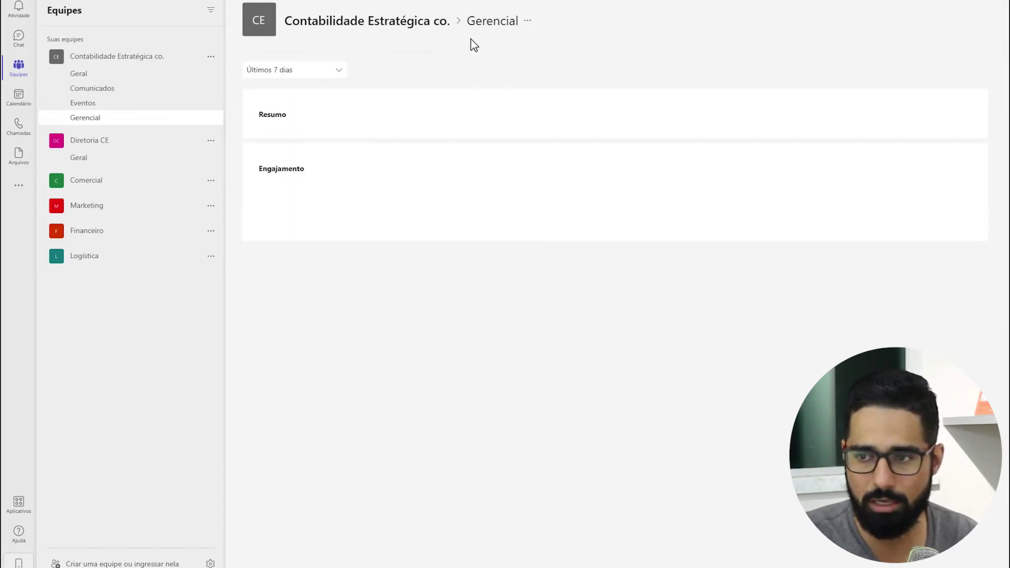
click(527, 23)
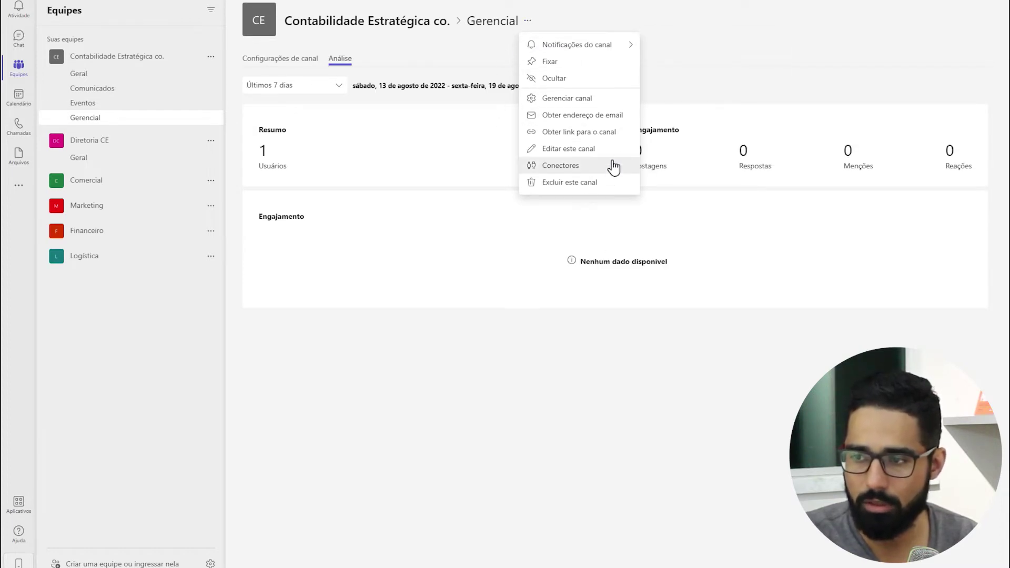
click(578, 150)
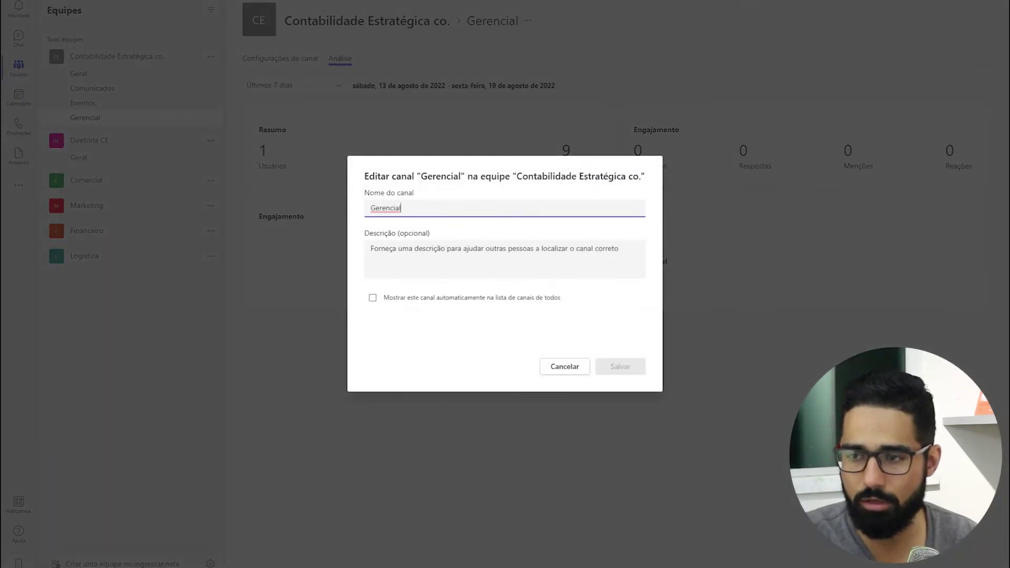
click(564, 369)
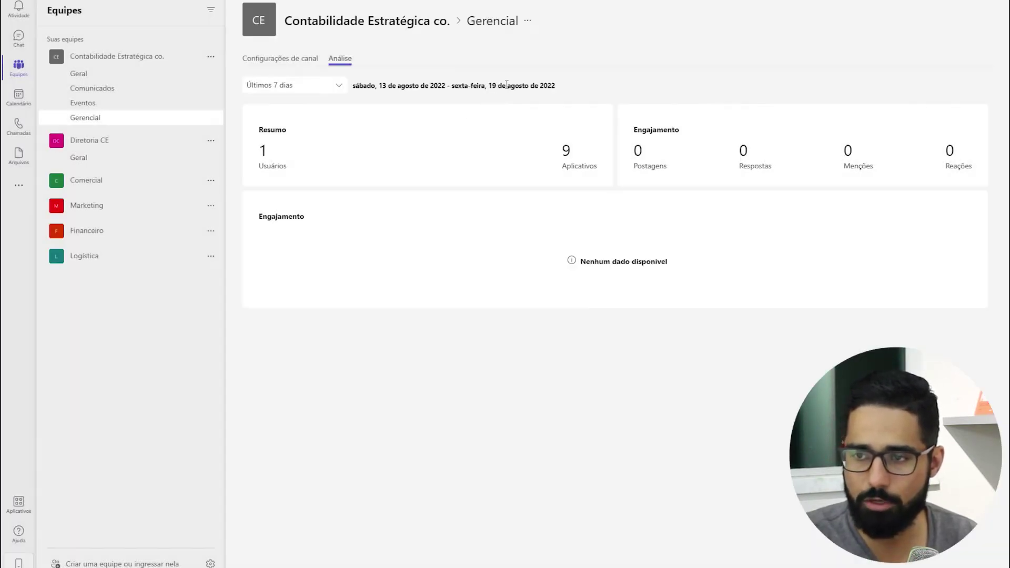
click(528, 21)
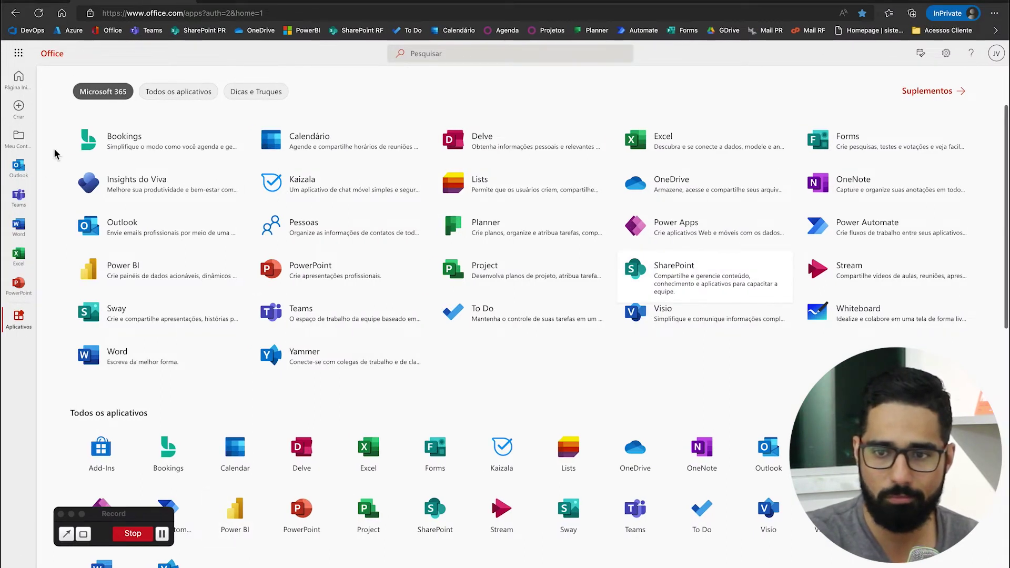
- Switch to the restricted user's Teams session, close the open document and check the hidden channel of Contabilidade Estratégica co
click(18, 199)
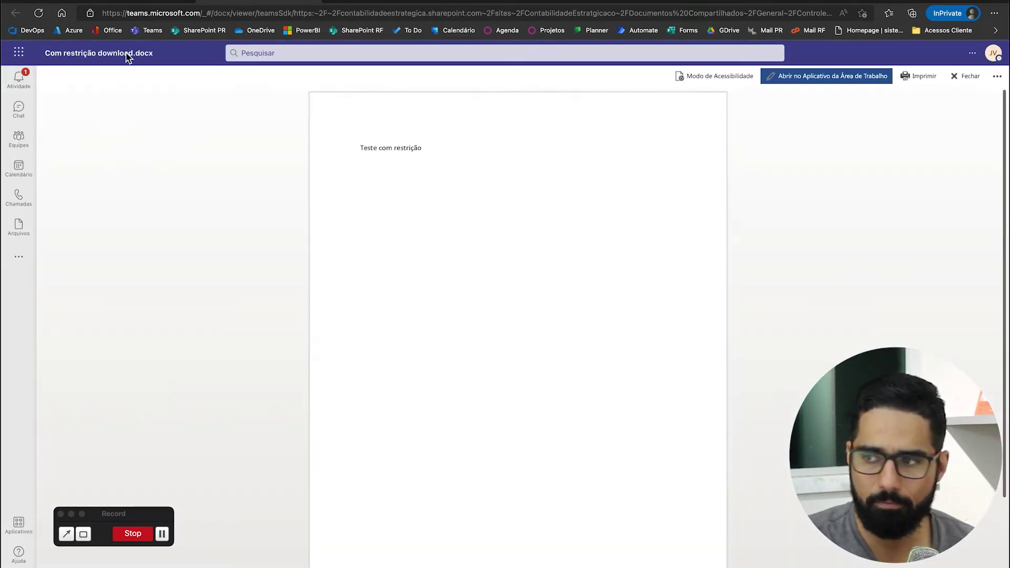
click(966, 76)
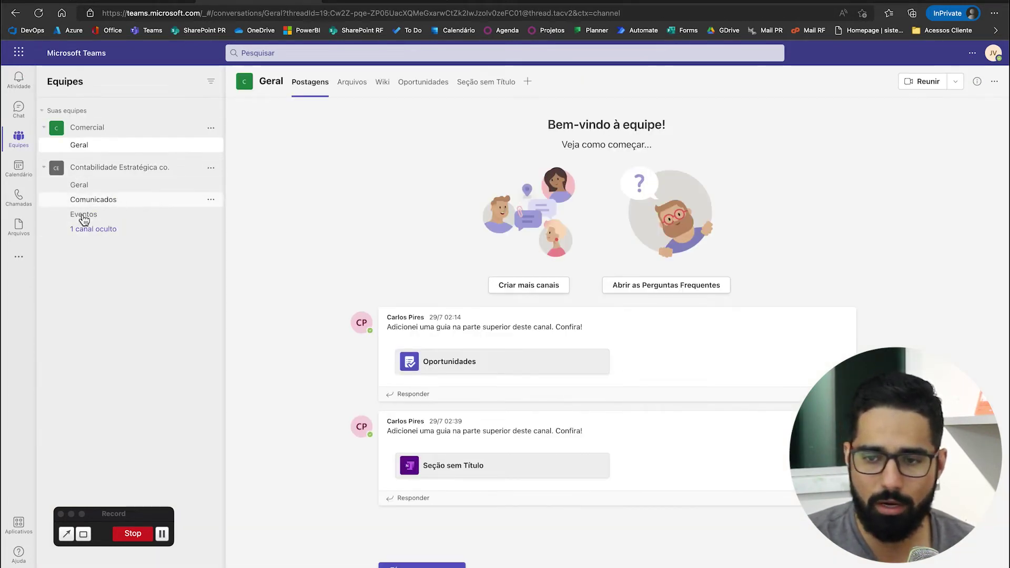
click(108, 231)
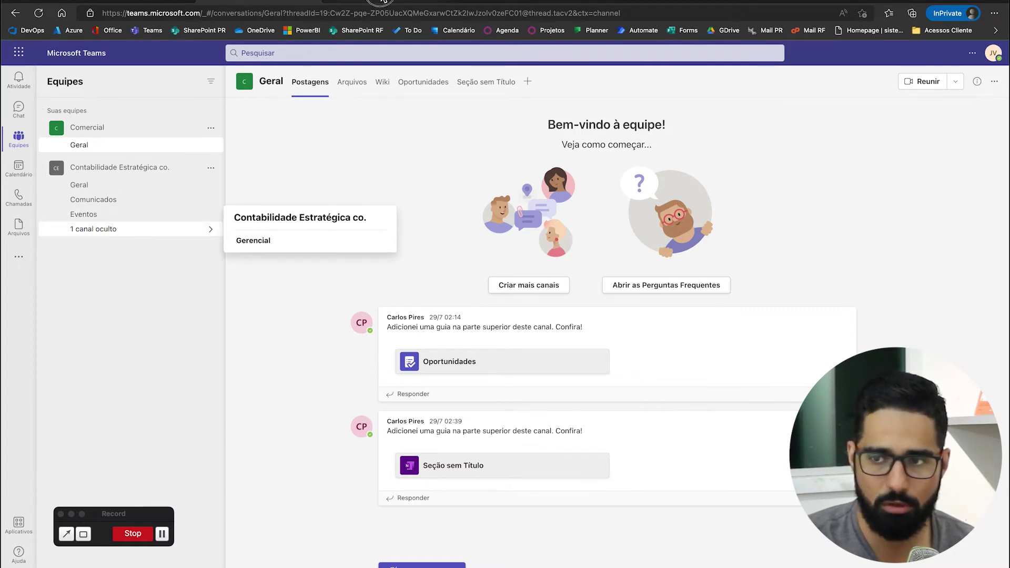
click(383, 1)
click(154, 2)
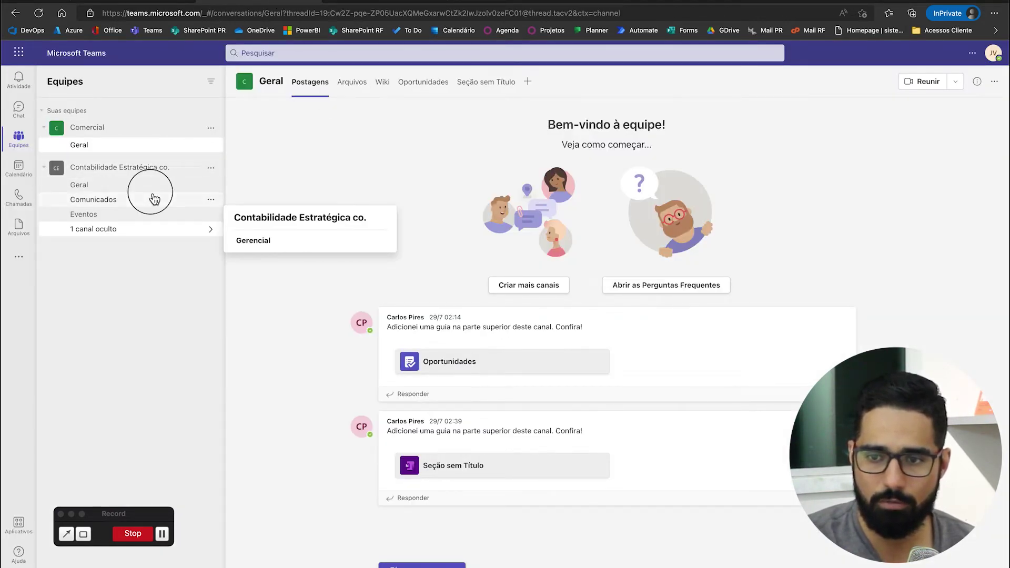
- Open the files of the Geral channel in Contabilidade Estratégica co. as the restricted user
click(153, 200)
click(162, 186)
click(350, 82)
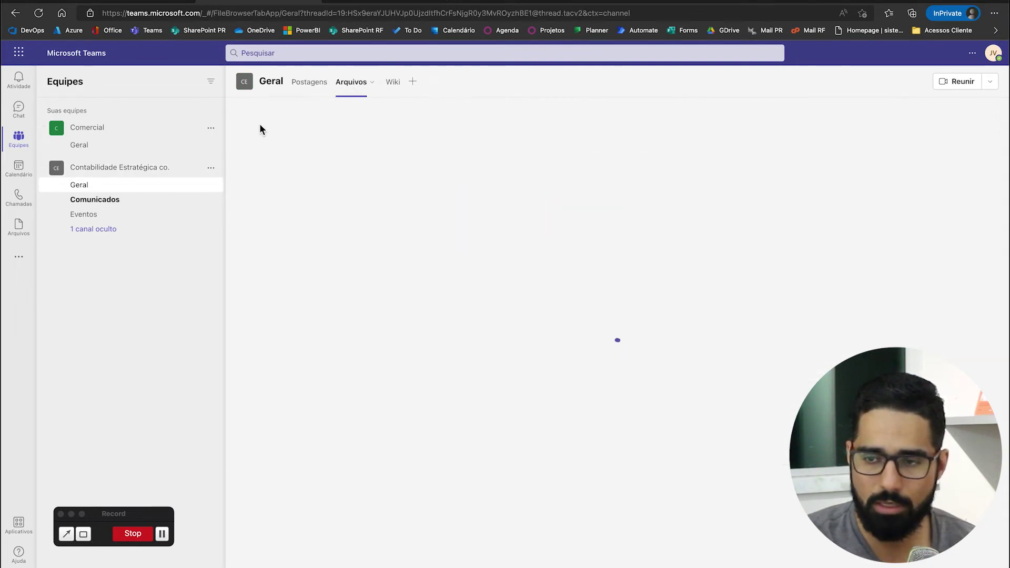
click(272, 138)
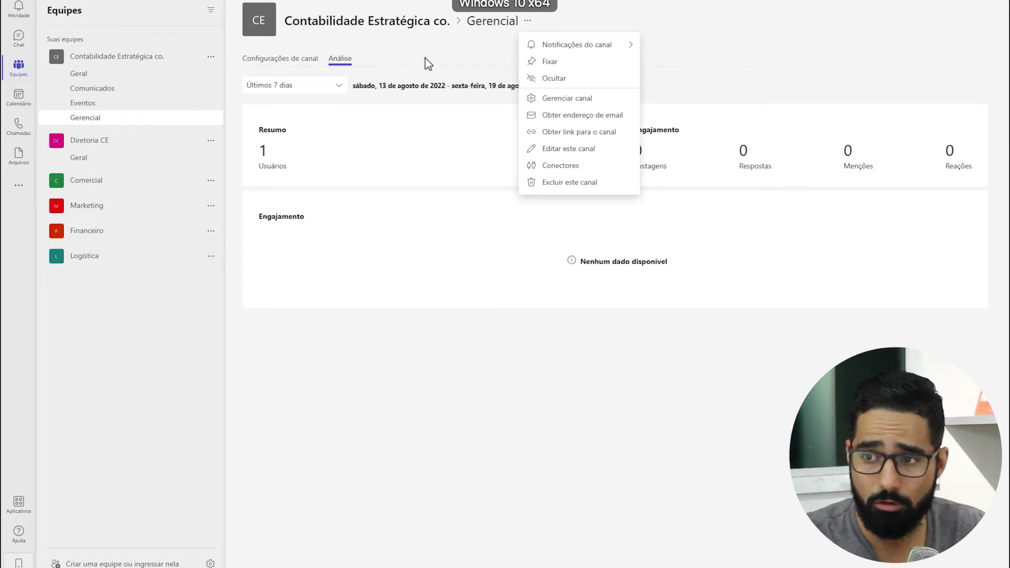
- Switch to the SharePoint Pessoas e Grupos page and remove the listed member from the CE_Restritosemdownload2 group
click(408, 93)
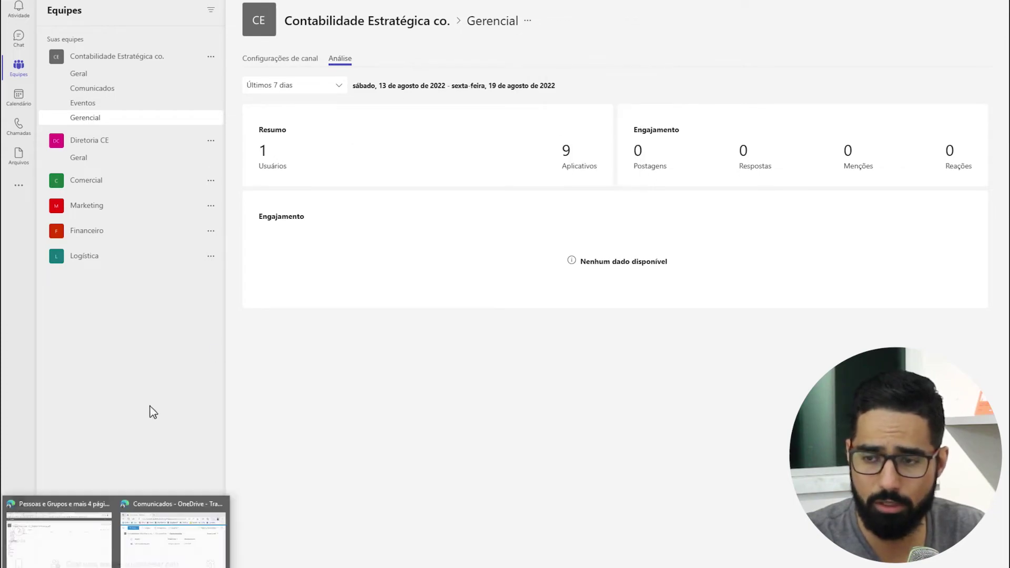
mouse_move(137, 548)
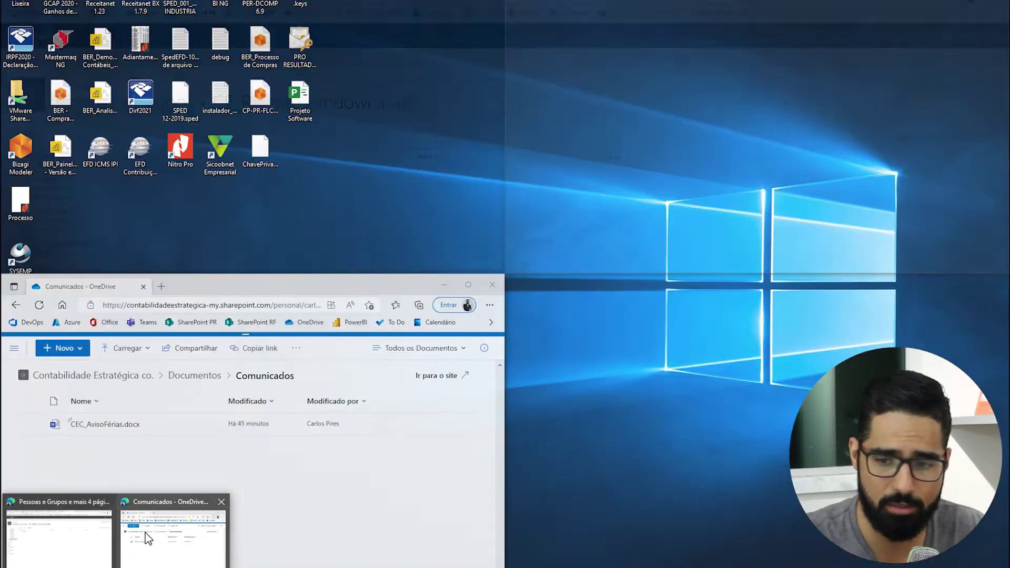
click(73, 536)
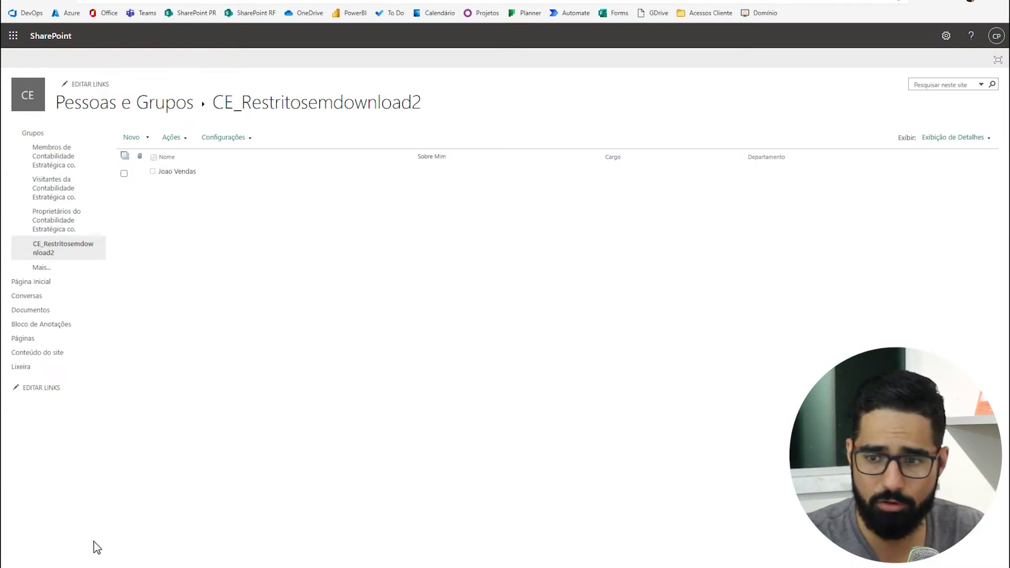
click(124, 174)
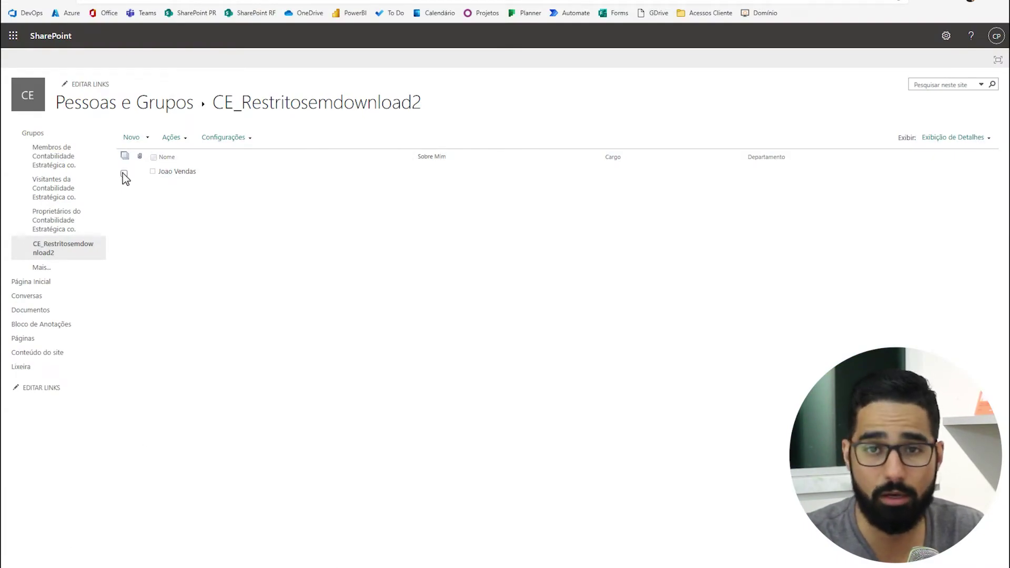
click(146, 139)
click(184, 138)
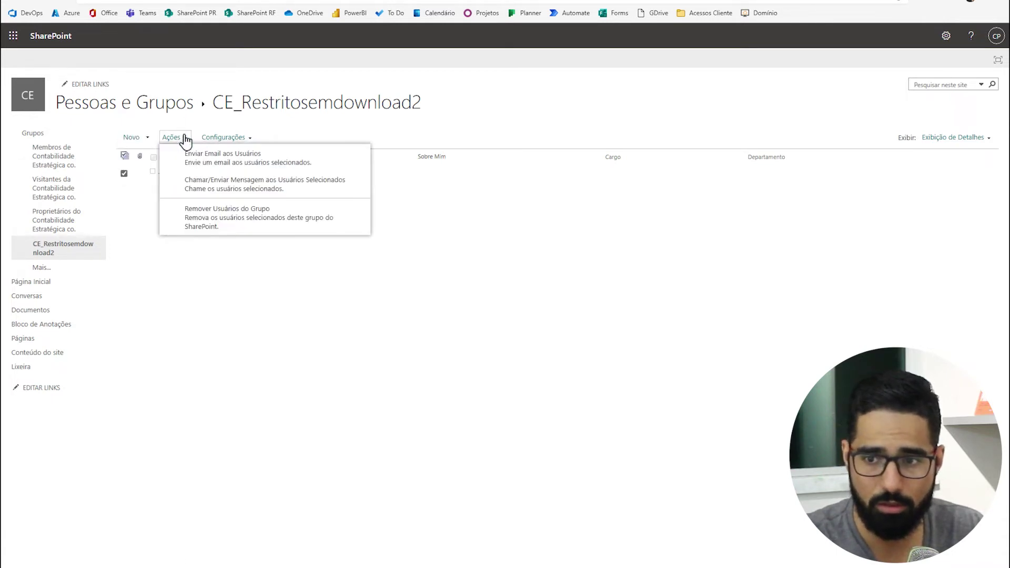
click(218, 225)
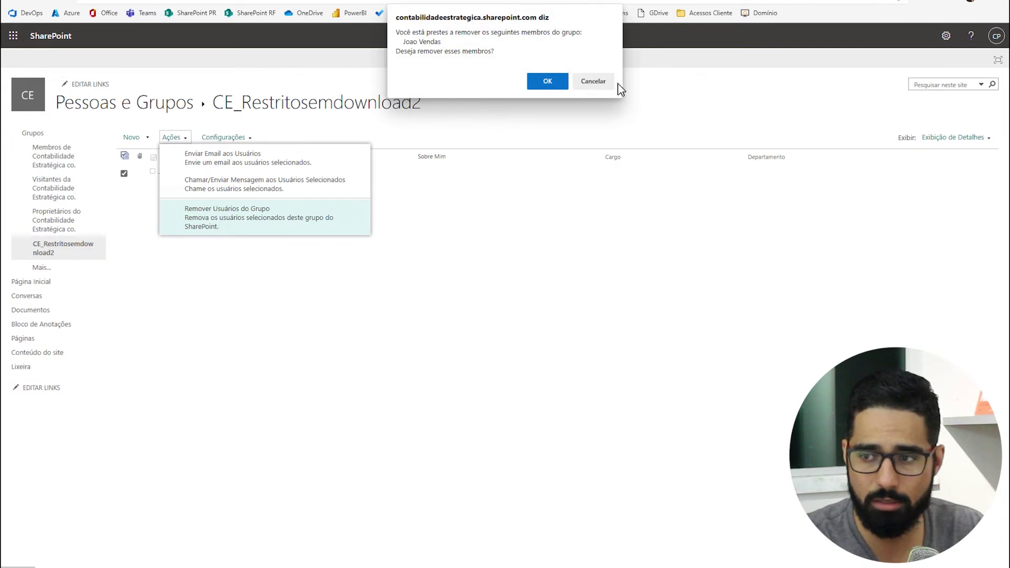
click(548, 81)
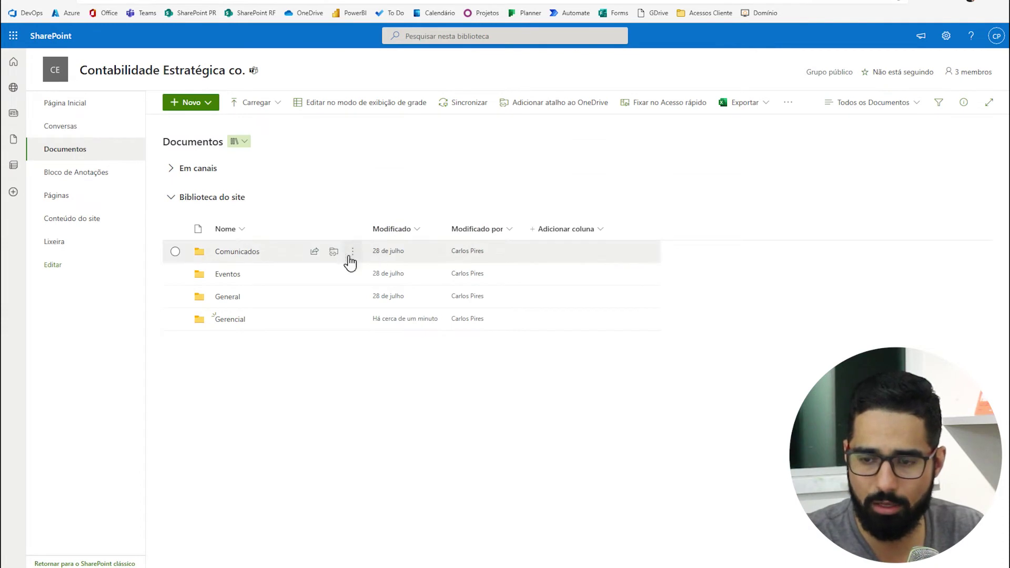
- Remove the access of Visitantes da Contabilidade Estratégica co. to the Gerencial folder in the Documentos library
click(353, 321)
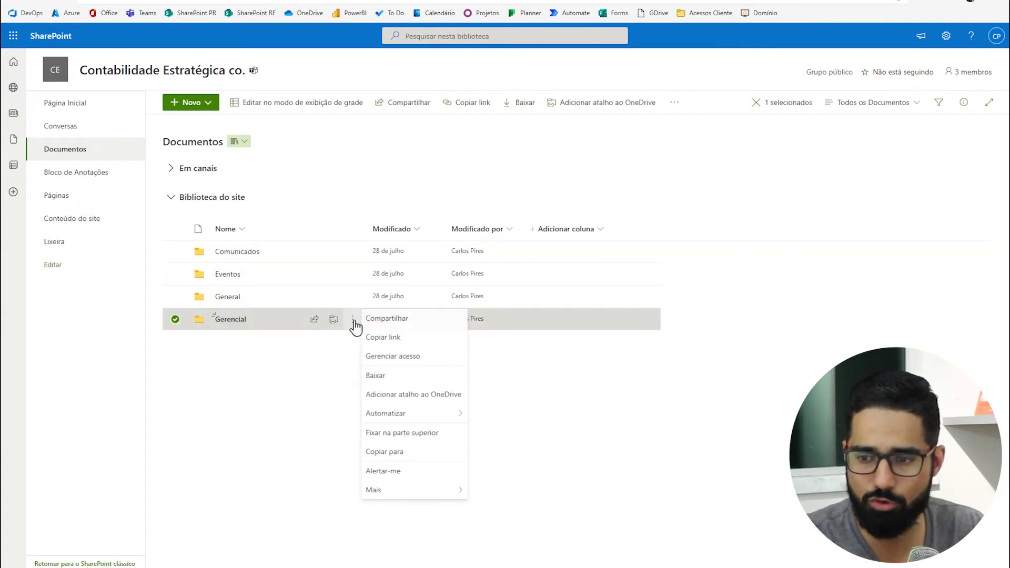
click(408, 357)
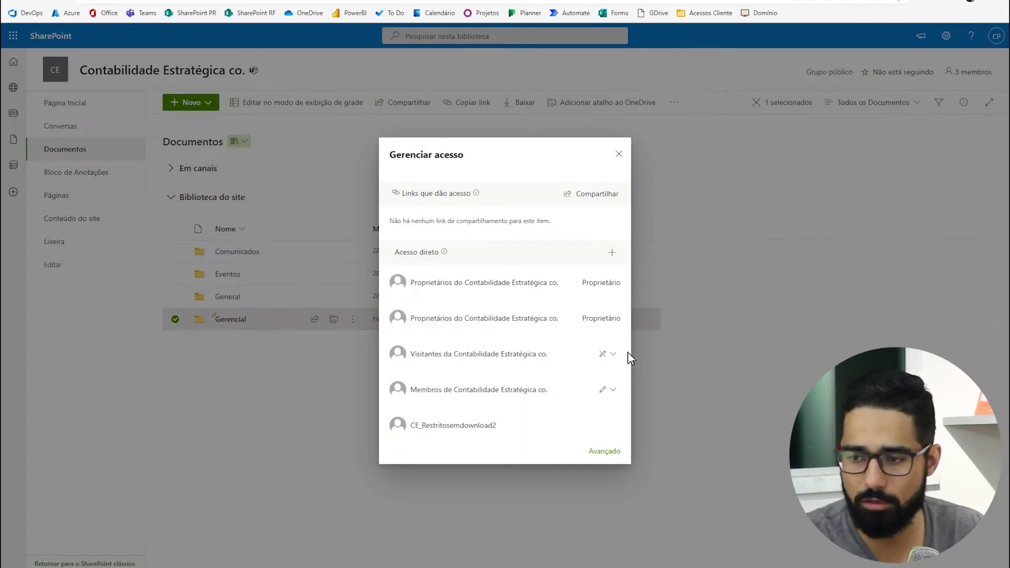
click(609, 354)
click(560, 435)
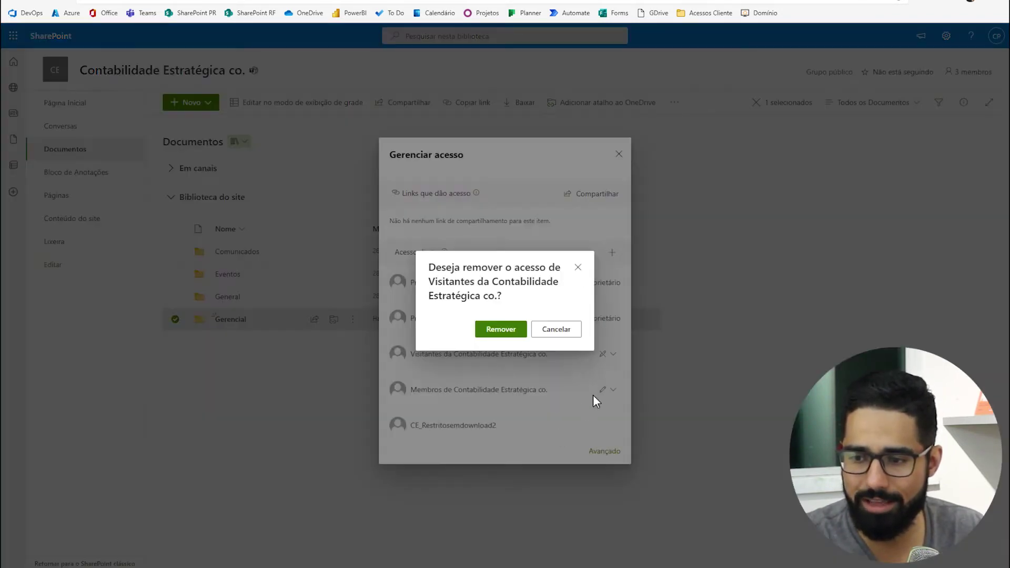
click(500, 337)
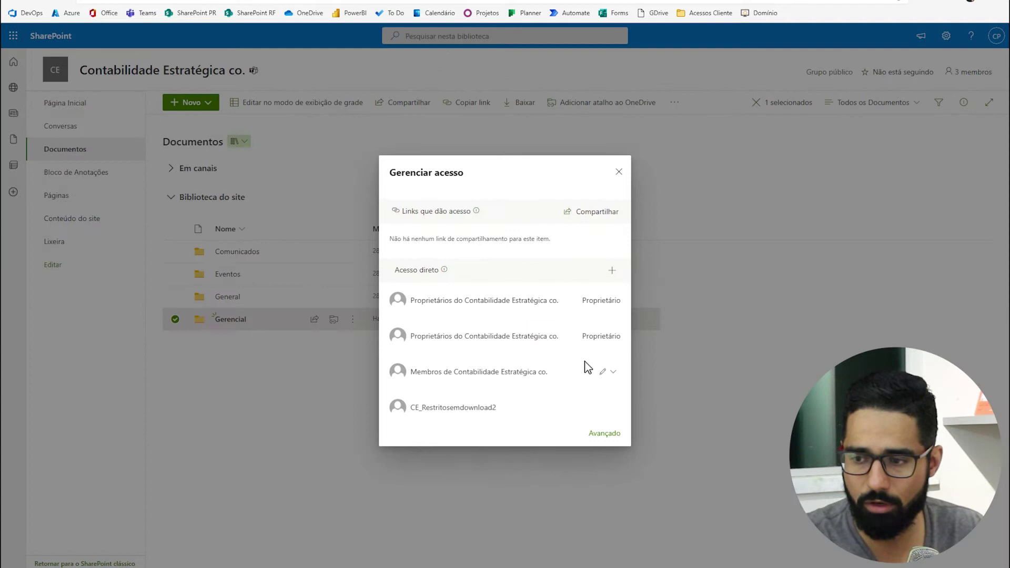
- Remove the access of Membros de Contabilidade Estratégica co. to the Gerencial folder and close its access settings
click(612, 372)
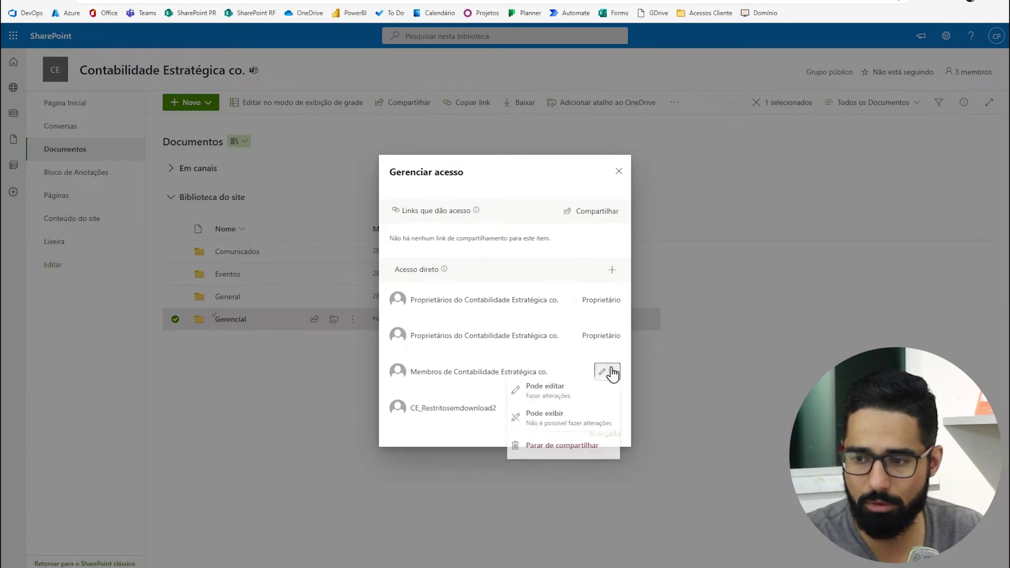
click(547, 450)
click(500, 331)
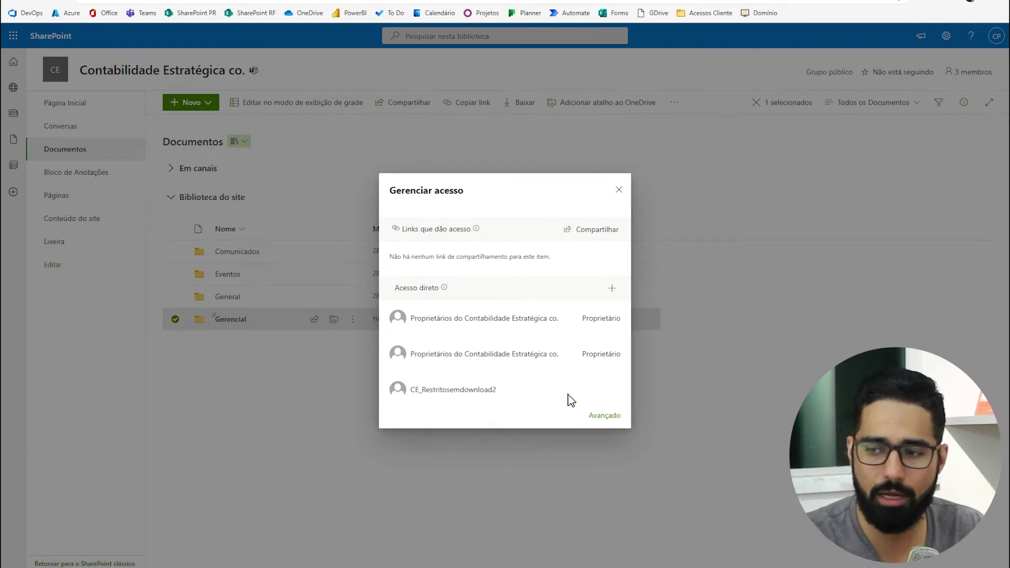
click(619, 191)
click(329, 153)
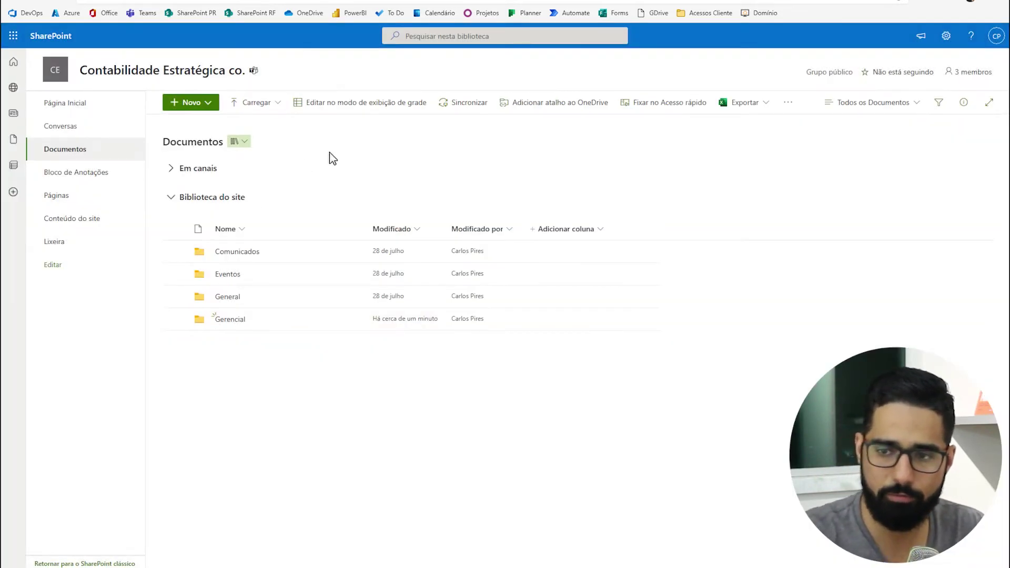
- Switch to the restricted user's Teams session and reload the Geral channel's files to check the Documentos root folders, comparing with the owner's library
key(ctrl+Left)
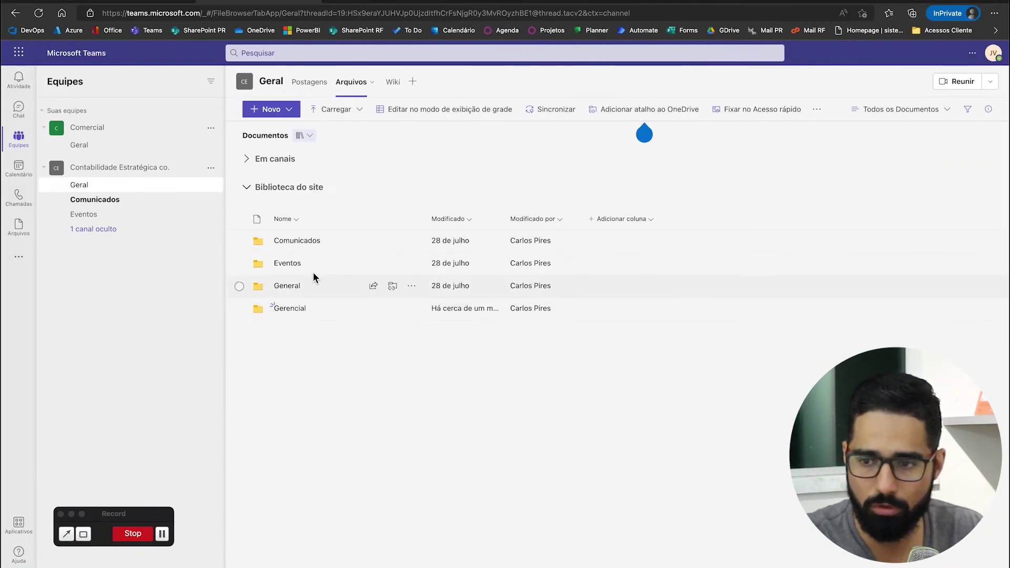
click(100, 146)
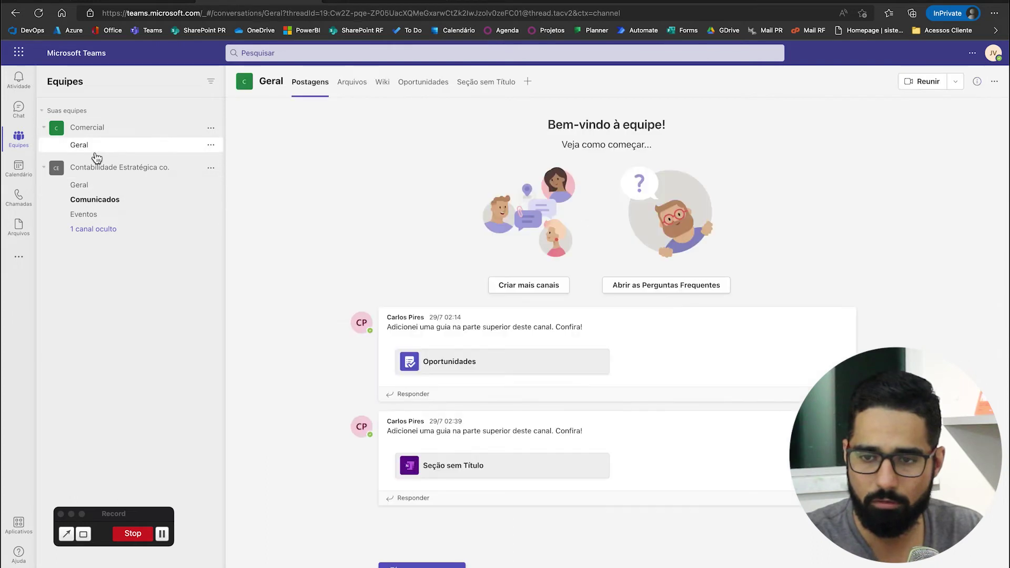
click(102, 186)
click(351, 83)
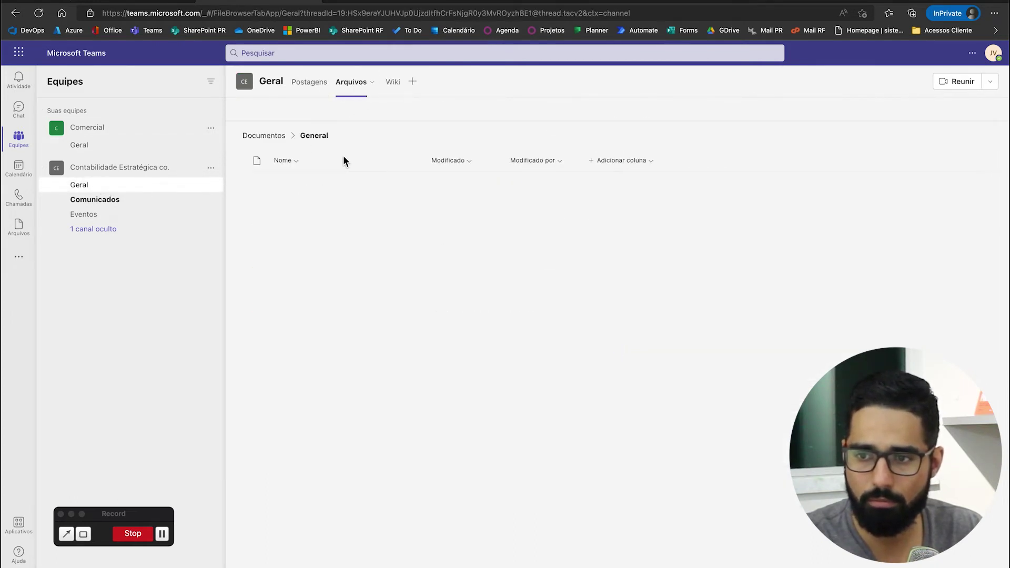
click(274, 136)
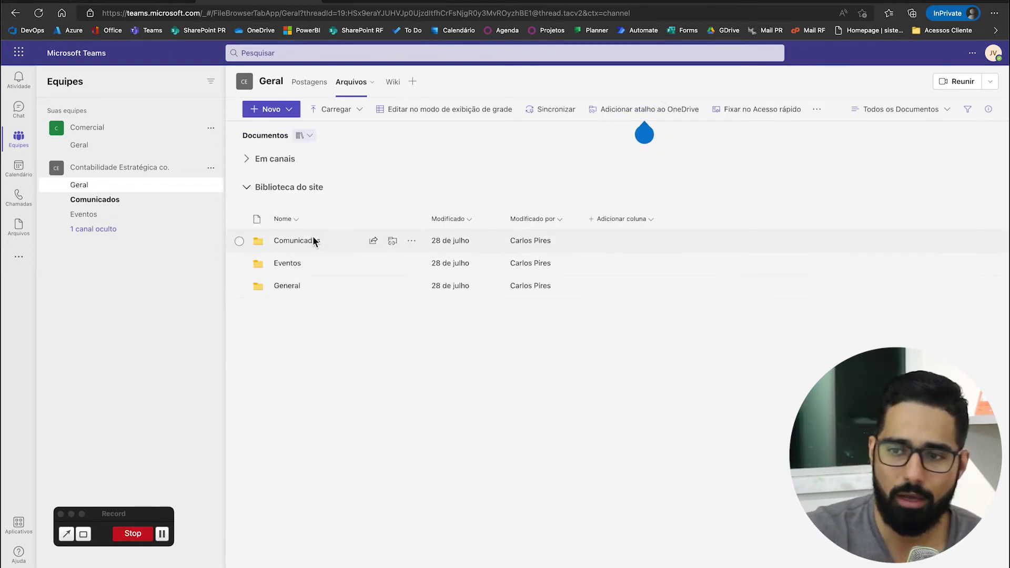
key(ctrl+Right)
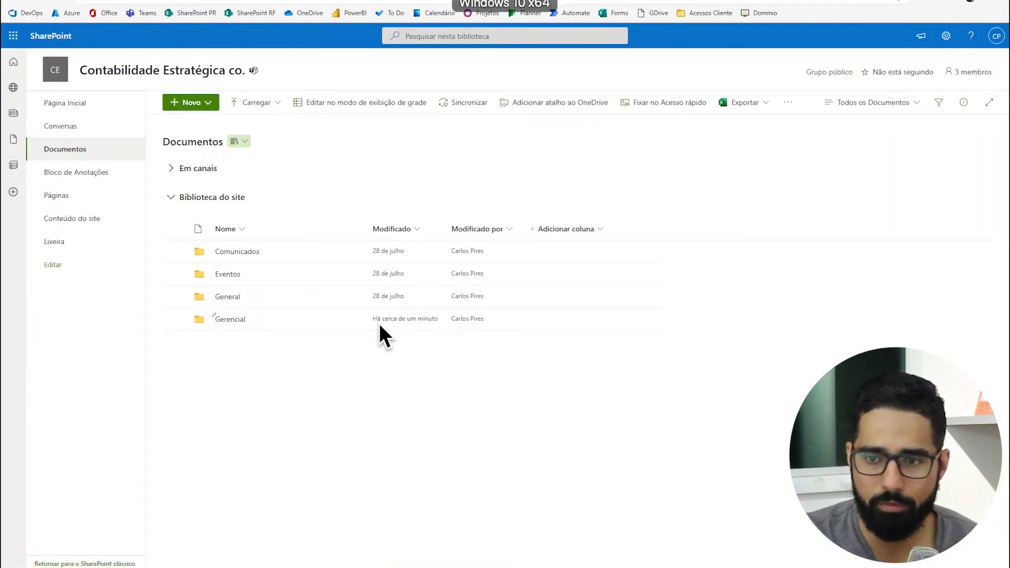
- Check the Documentos root folders and the site contents of Contabilidade Estratégica co. in the restricted user's SharePoint session
key(ctrl+Left)
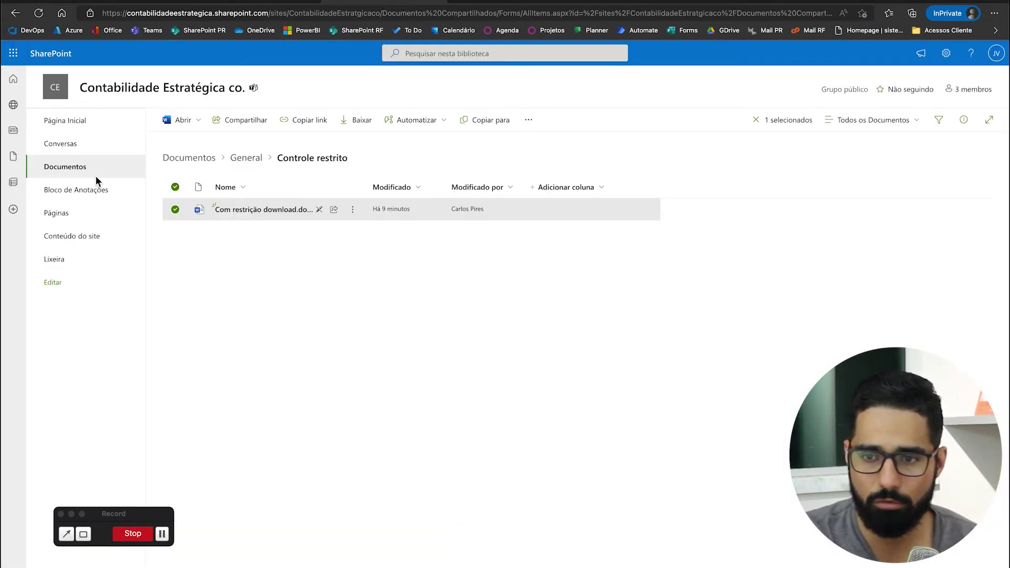
click(84, 167)
click(192, 159)
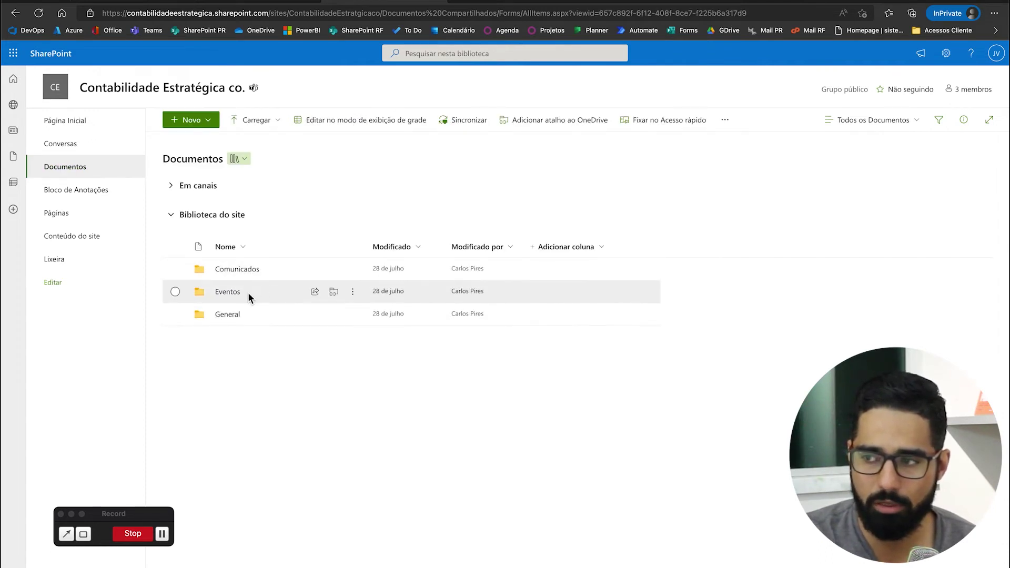
click(951, 53)
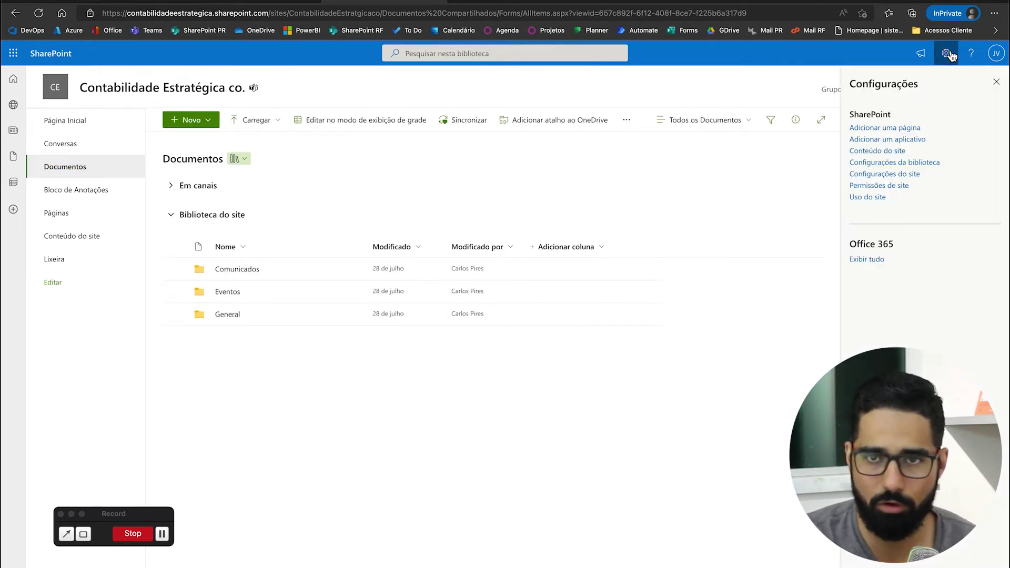
click(893, 153)
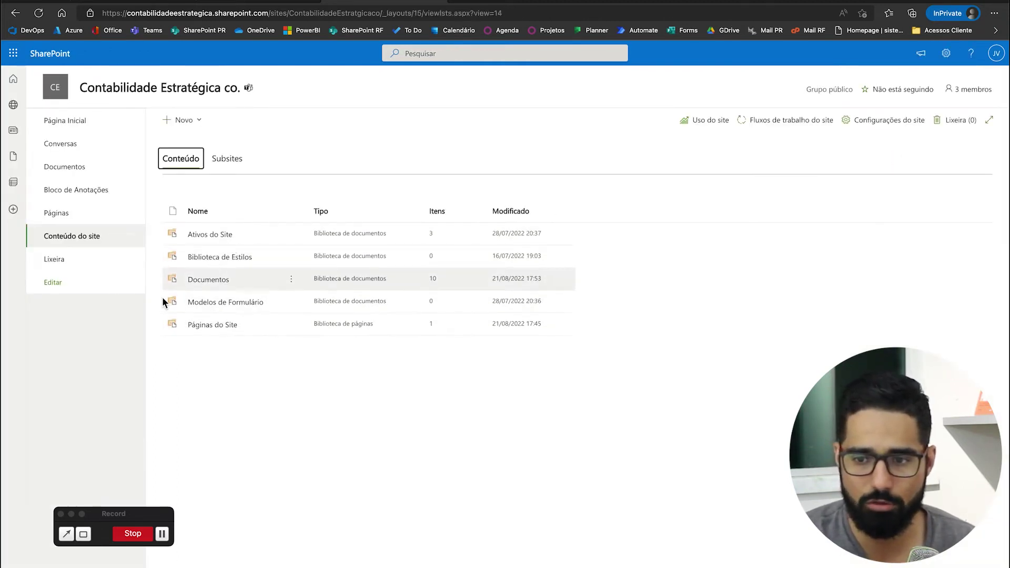
click(220, 287)
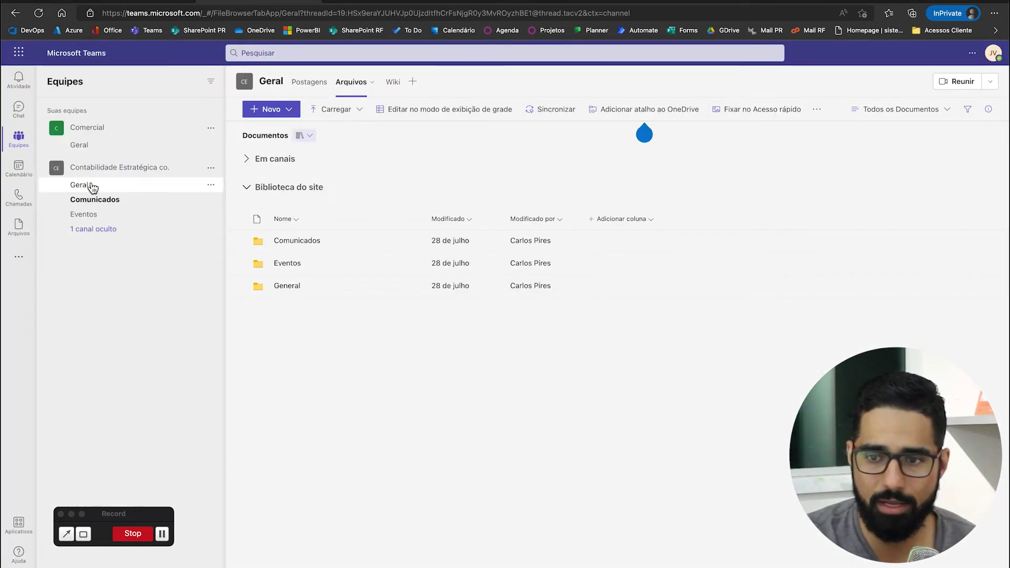
- Open the hidden Gerencial channel in the restricted user's Teams and try to view its files
click(156, 230)
click(263, 245)
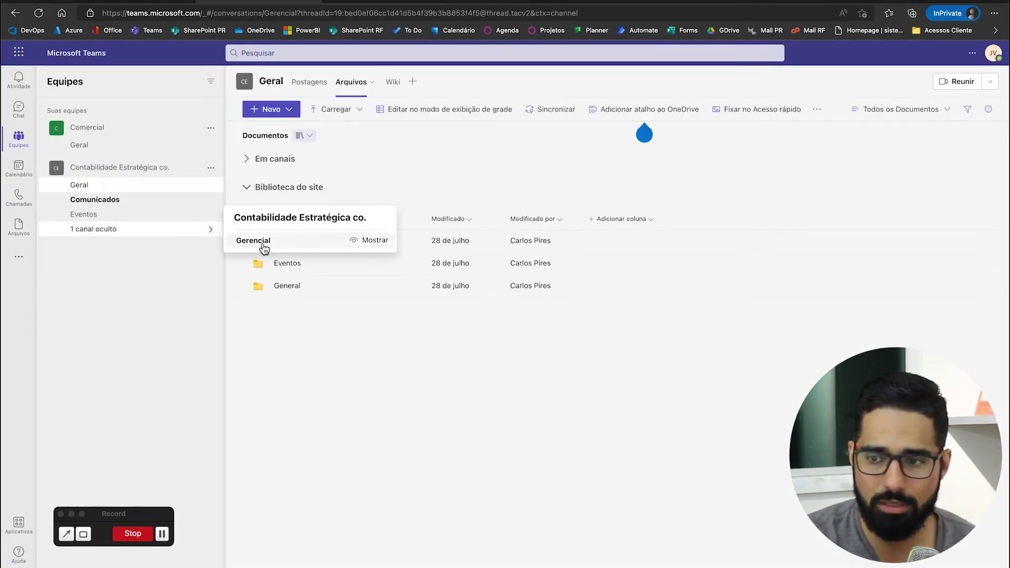
click(370, 86)
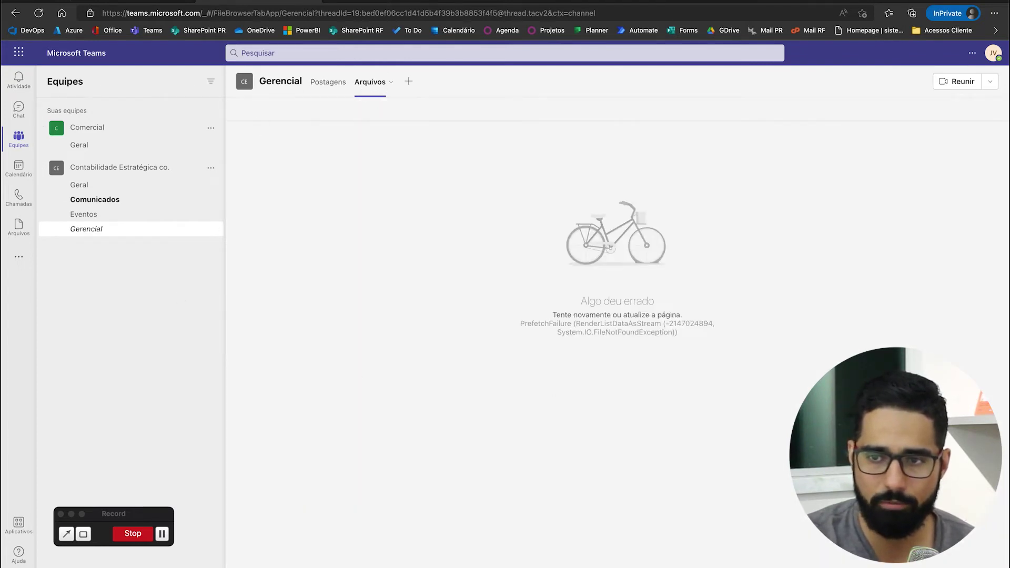
- Return to the owner's Teams session, open the Gerencial channel of Contabilidade Estratégica co. and dismiss the notification prompt
key(ctrl+Right)
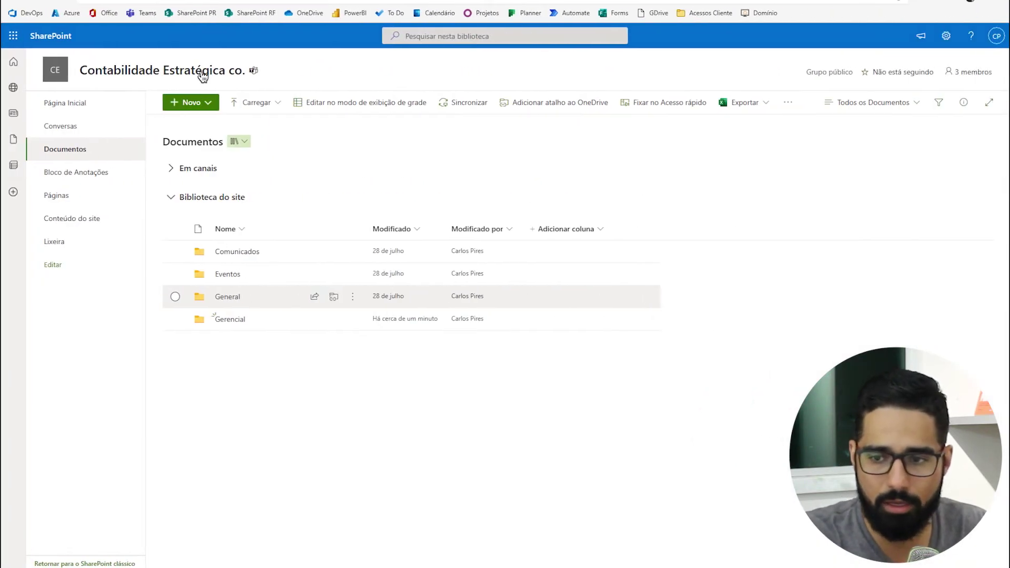
key(ctrl+Left)
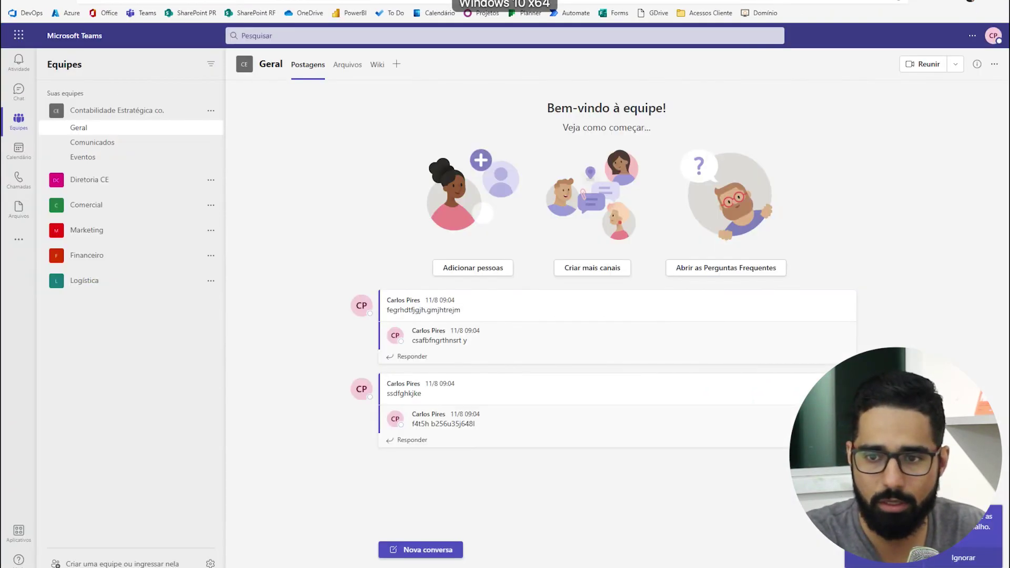
click(102, 174)
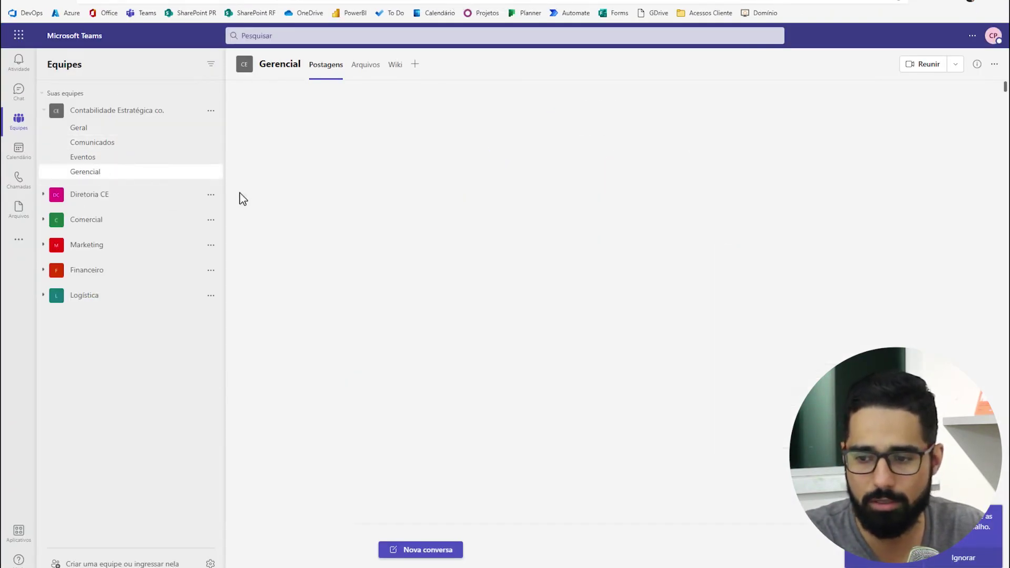
click(978, 558)
- Check the apps available for a new conversation in Gerencial and open the channel's permission settings
click(435, 552)
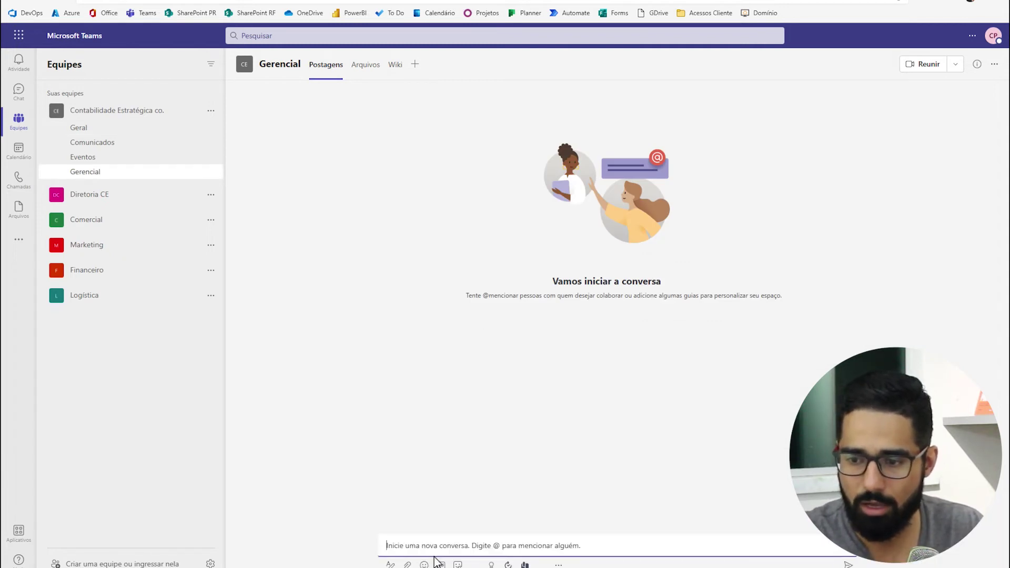
click(560, 564)
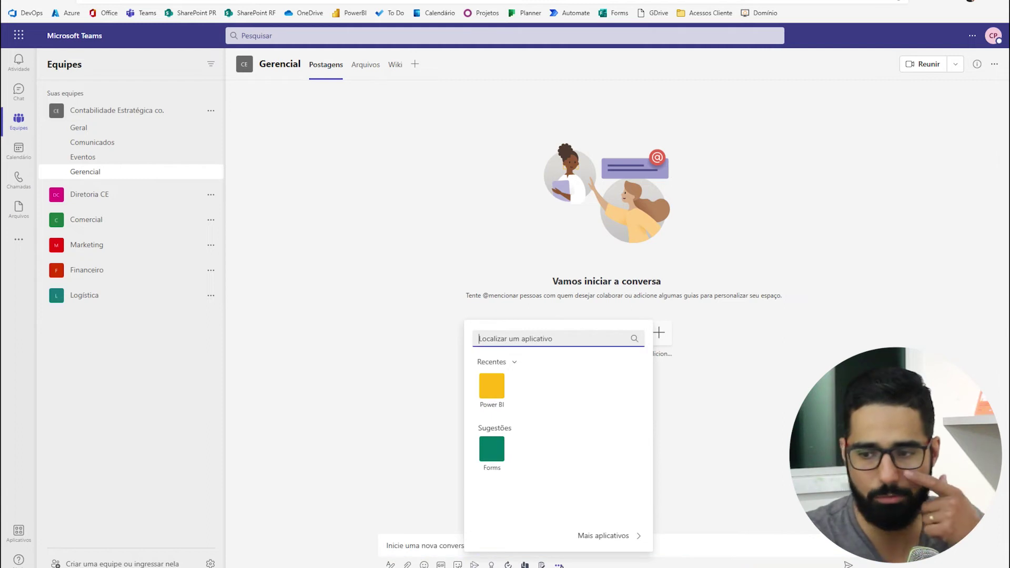
click(569, 564)
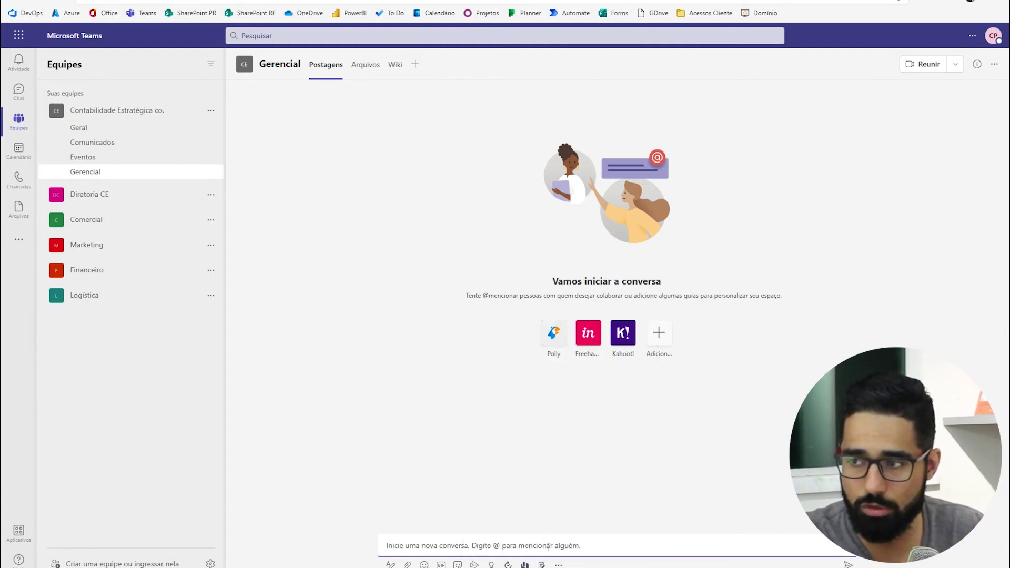
click(559, 566)
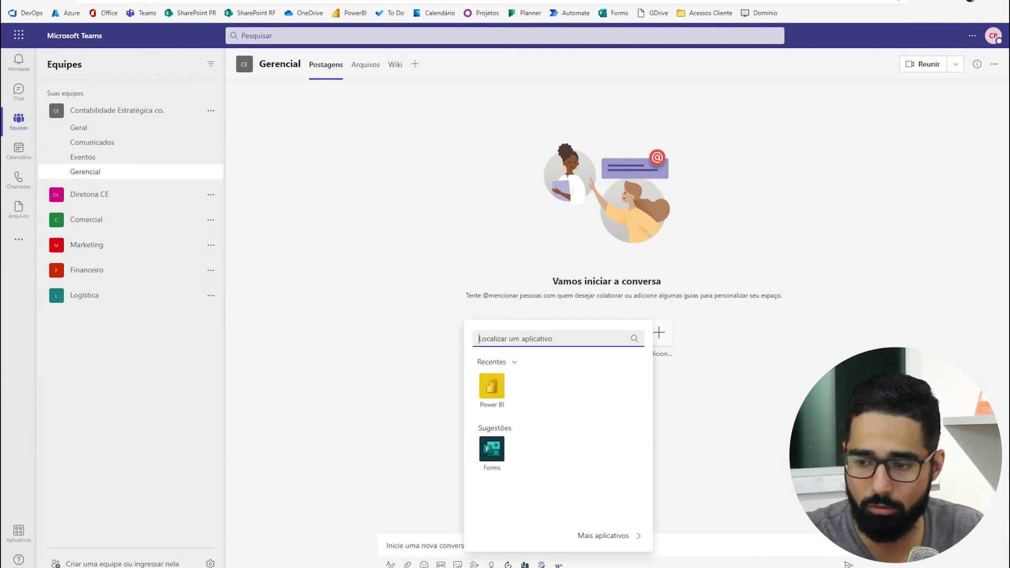
click(994, 63)
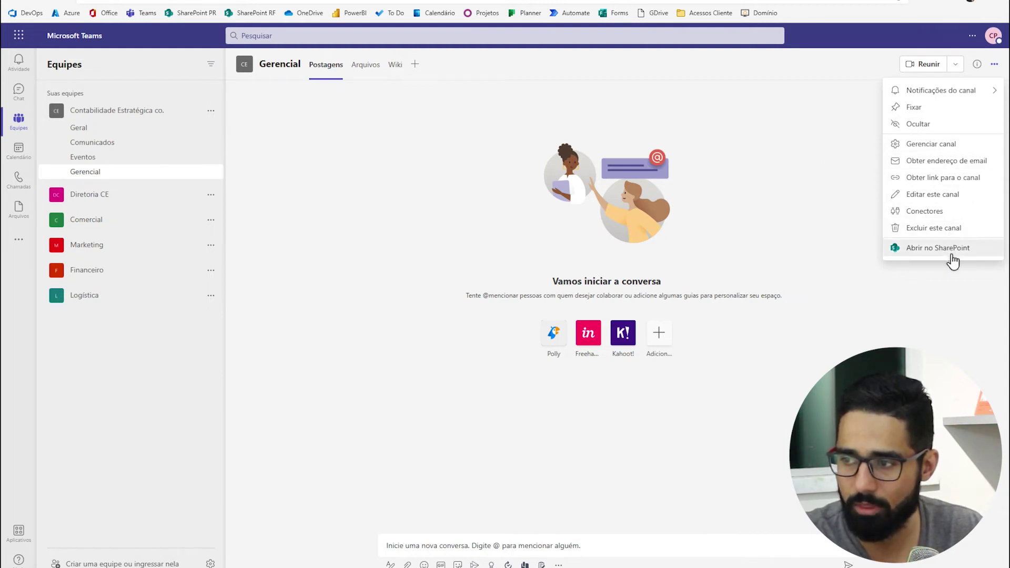
click(949, 145)
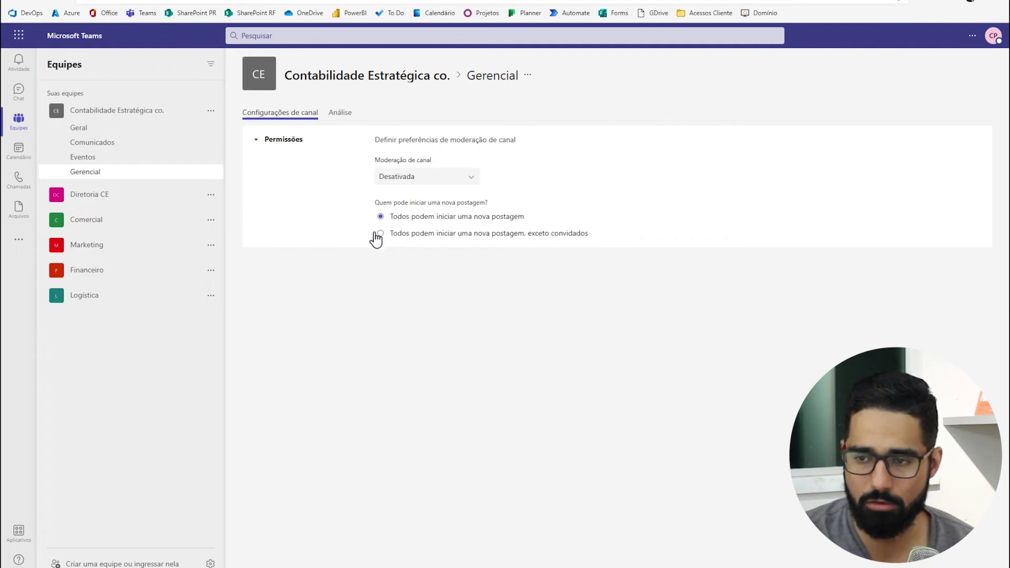
- Enable moderation for the Gerencial channel and disallow member replies, member pinning, bot messages and connector messages
click(446, 179)
click(399, 220)
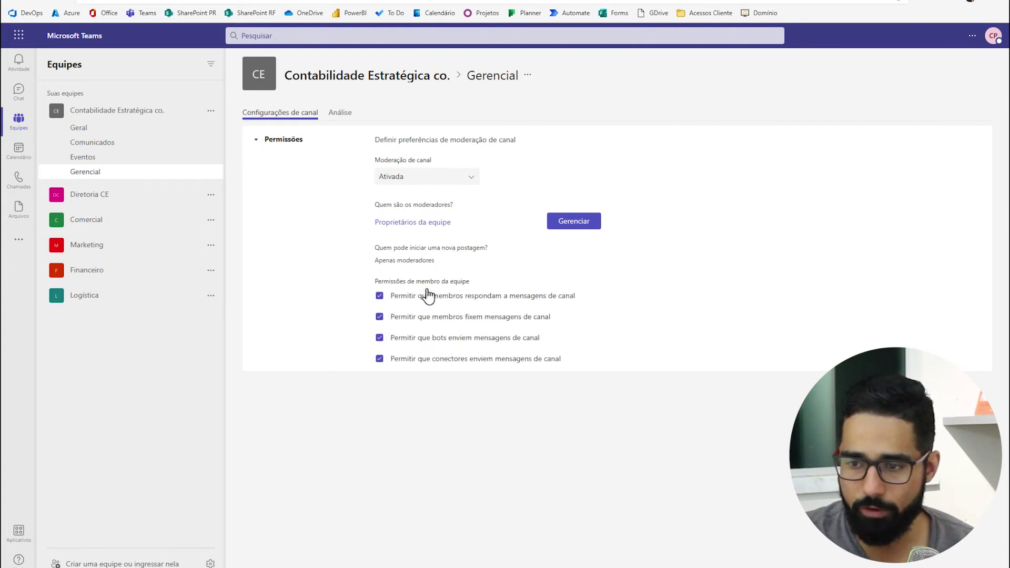
click(380, 296)
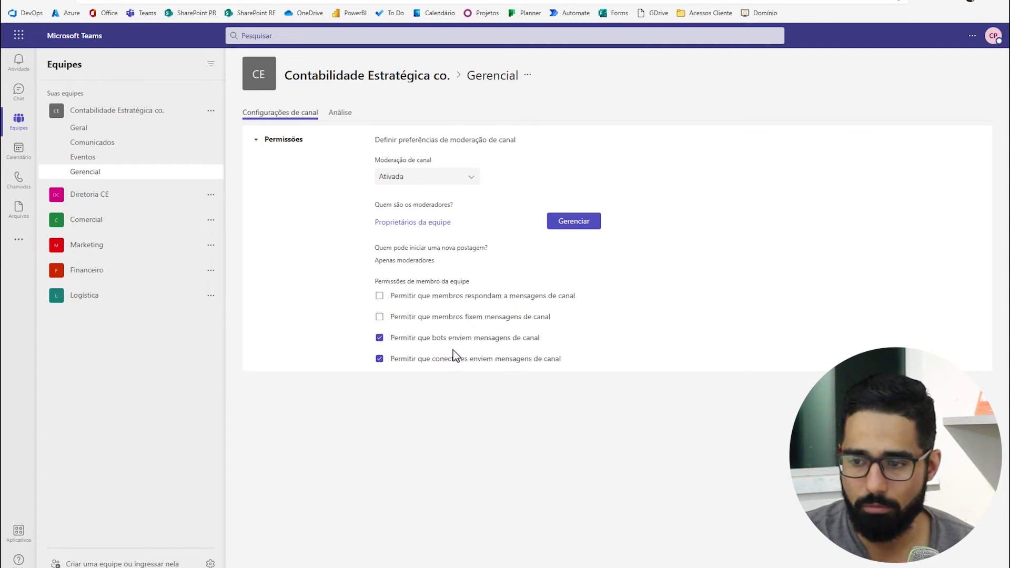
click(380, 340)
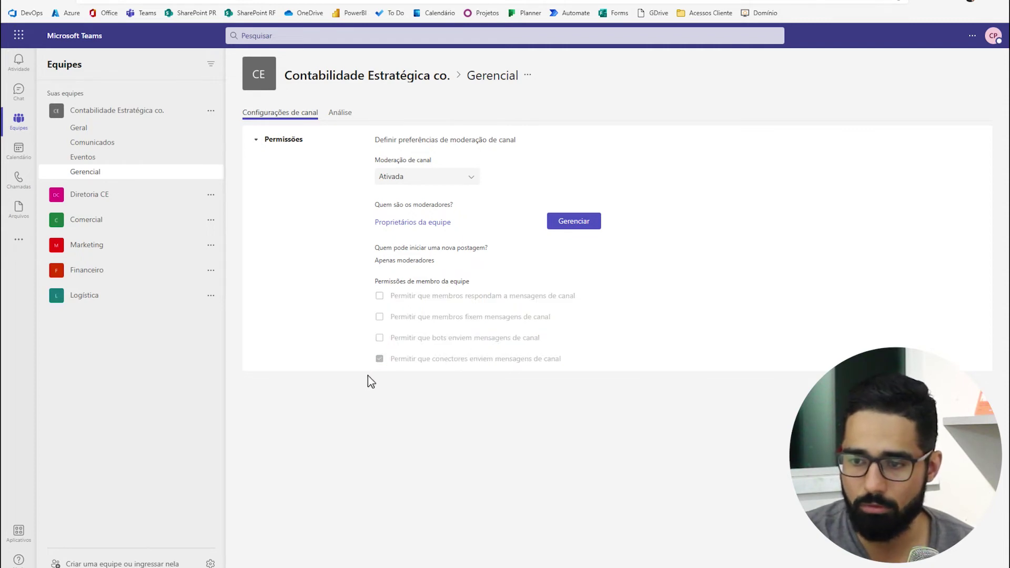
click(380, 360)
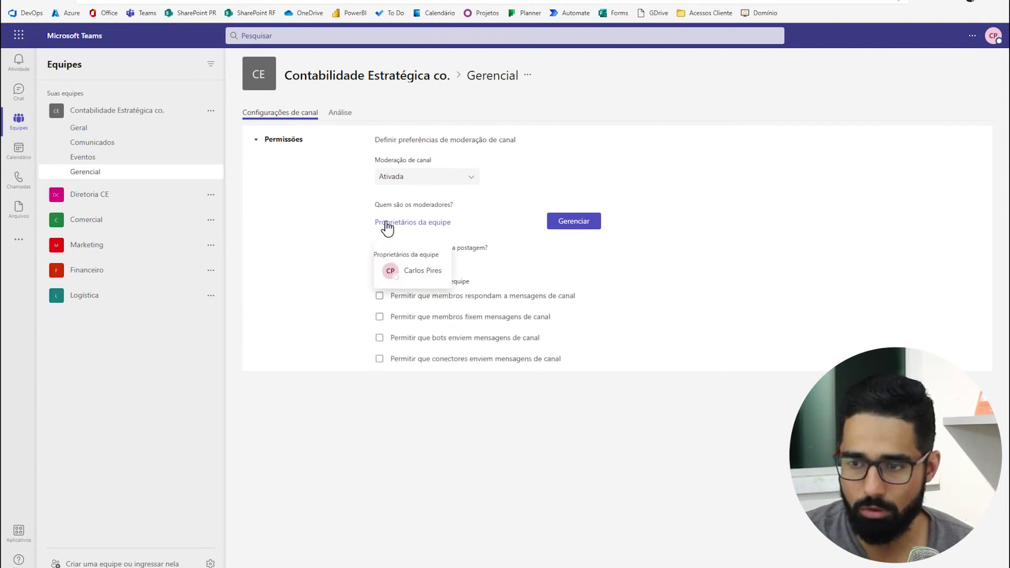
- Review who moderates the Gerencial channel without changing the list, and open the channel's analytics
click(566, 219)
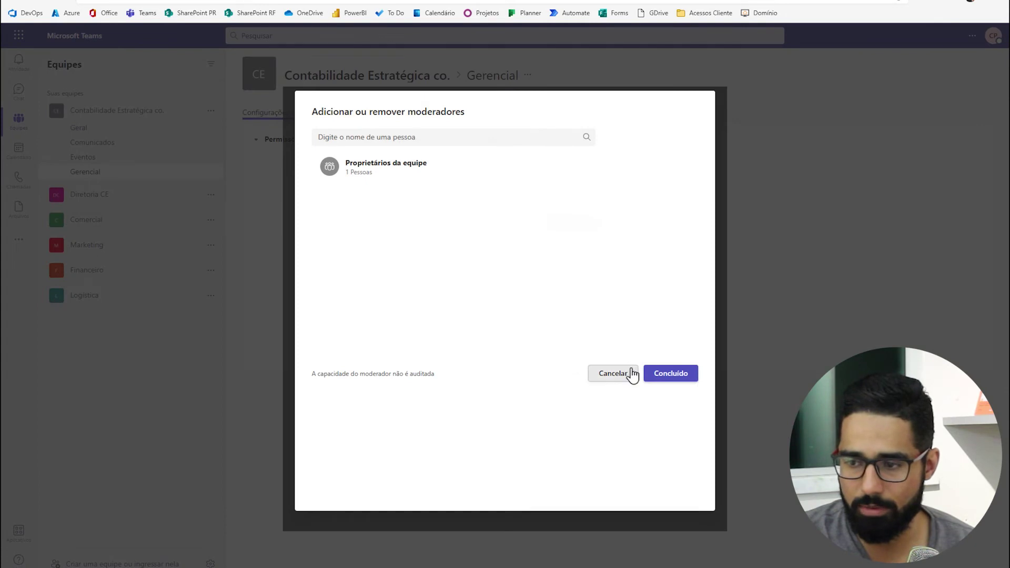
click(629, 372)
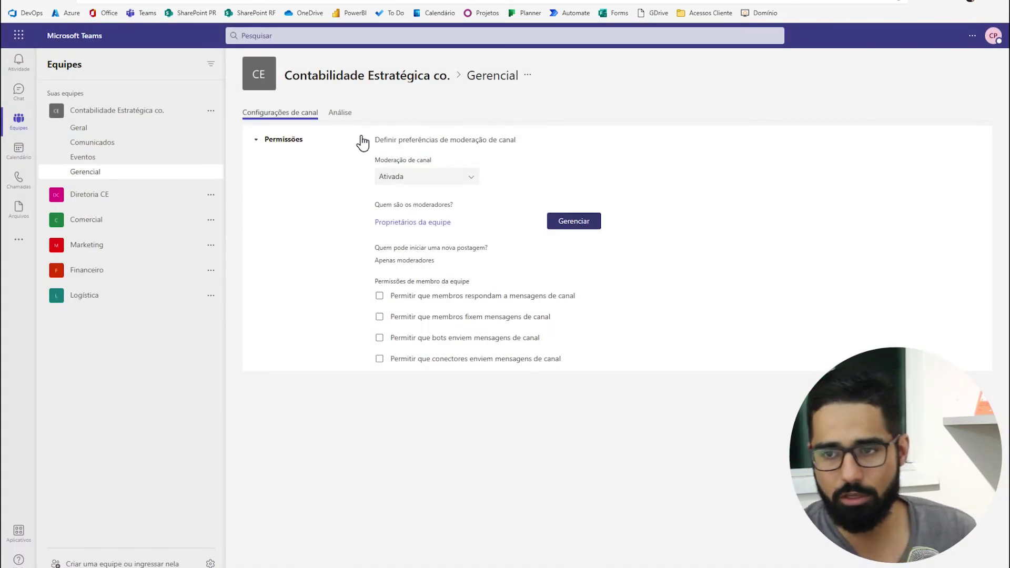
click(352, 115)
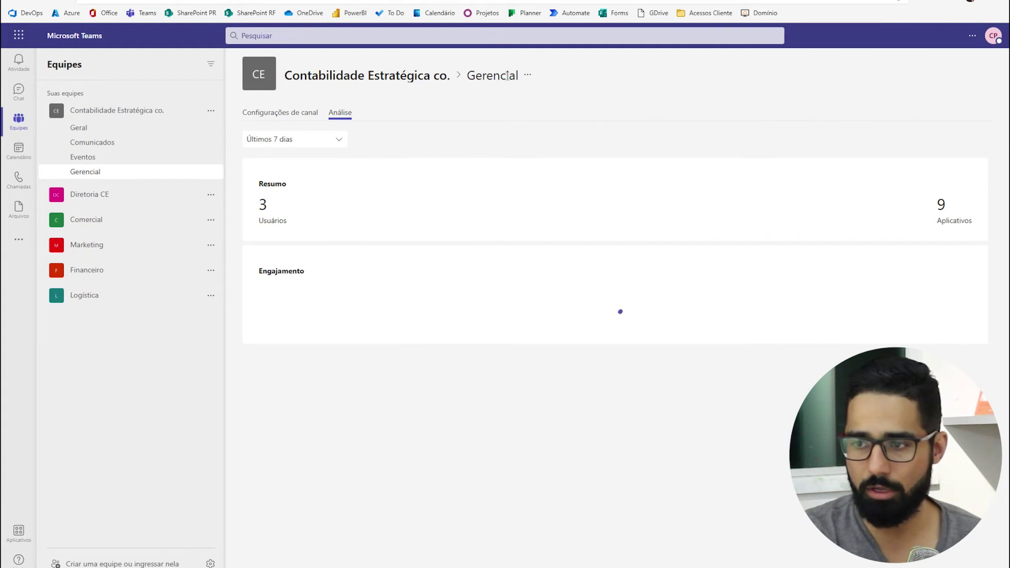
click(528, 75)
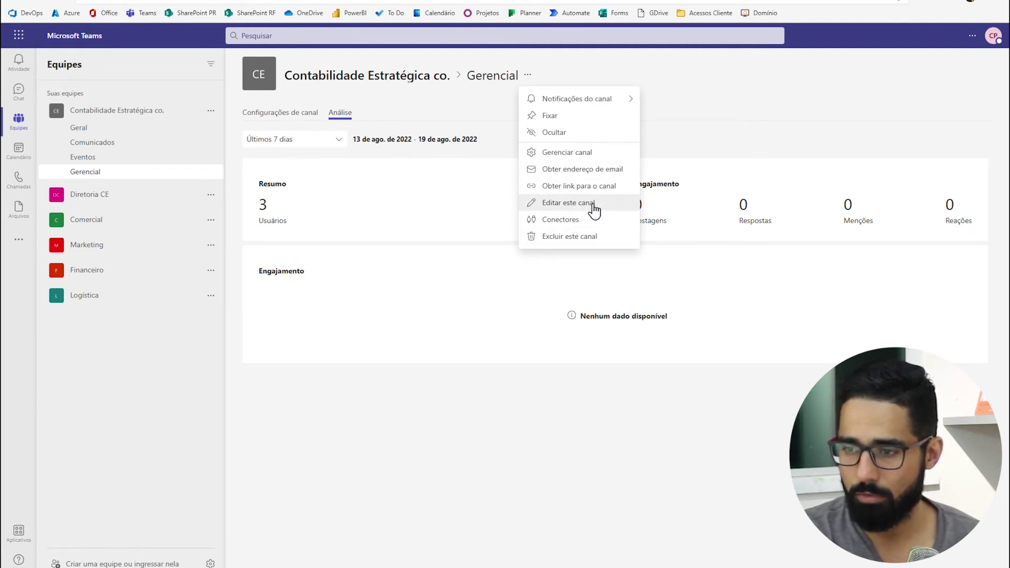
mouse_move(643, 100)
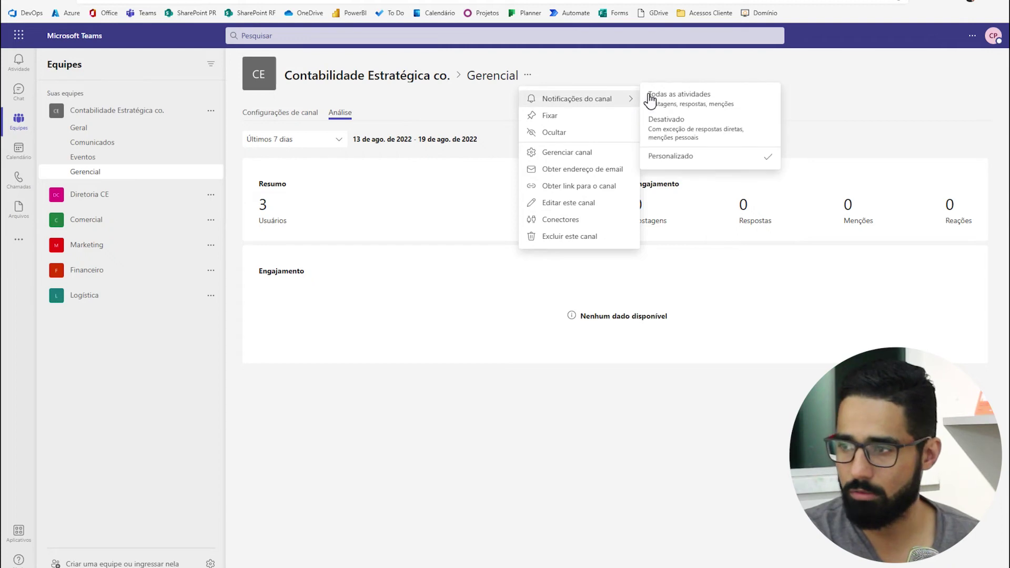
click(415, 118)
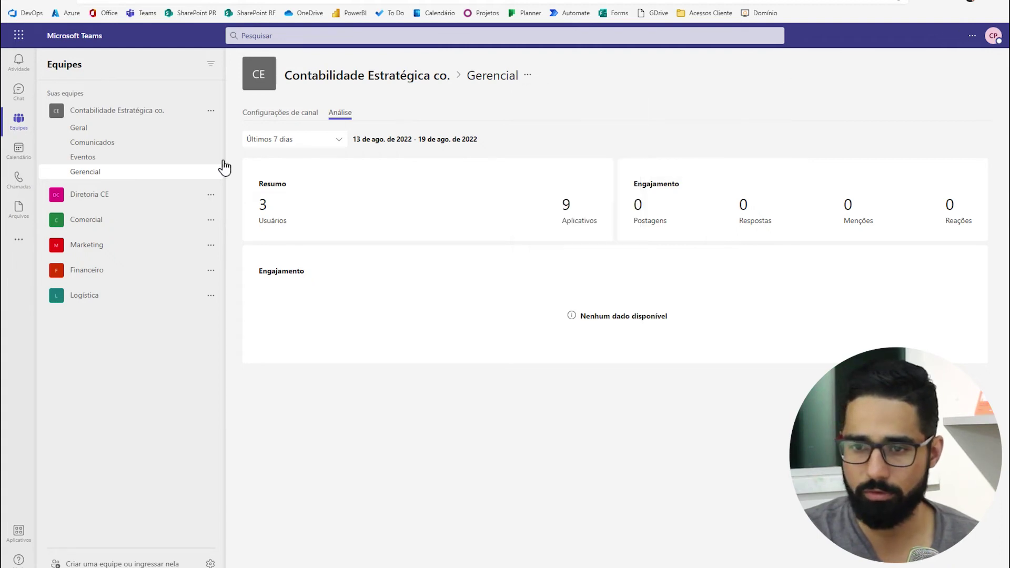
click(98, 171)
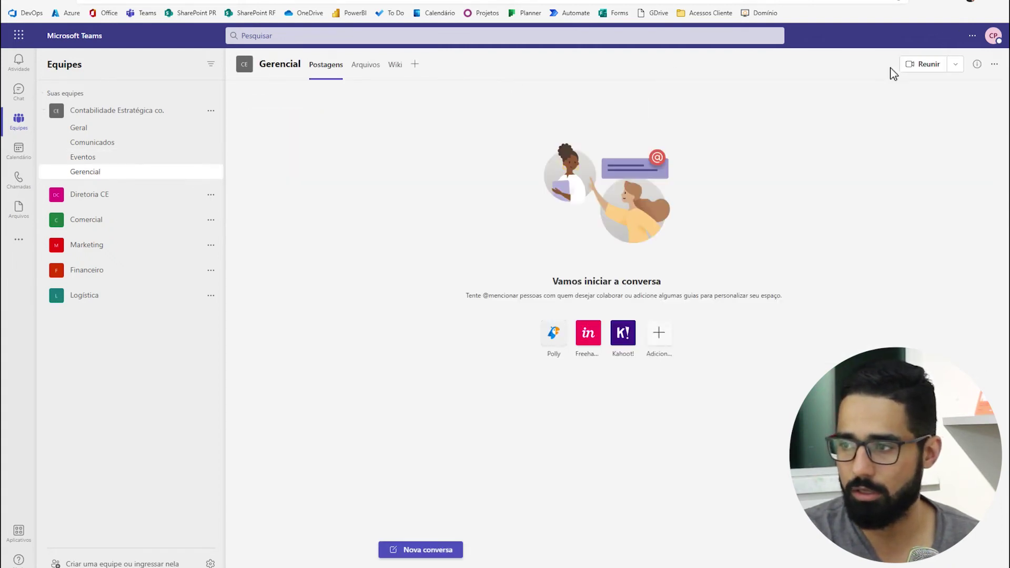
click(996, 66)
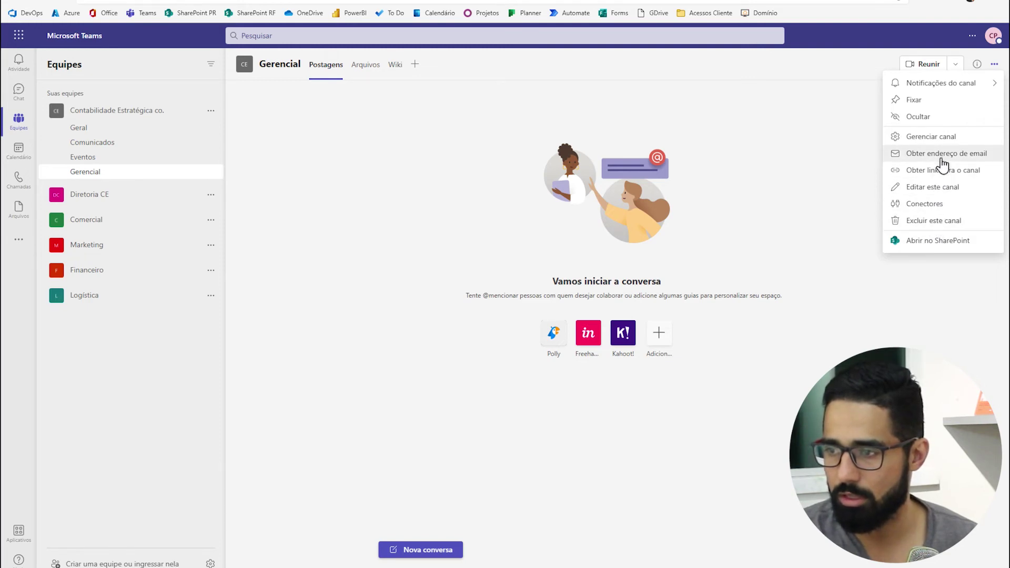
click(410, 191)
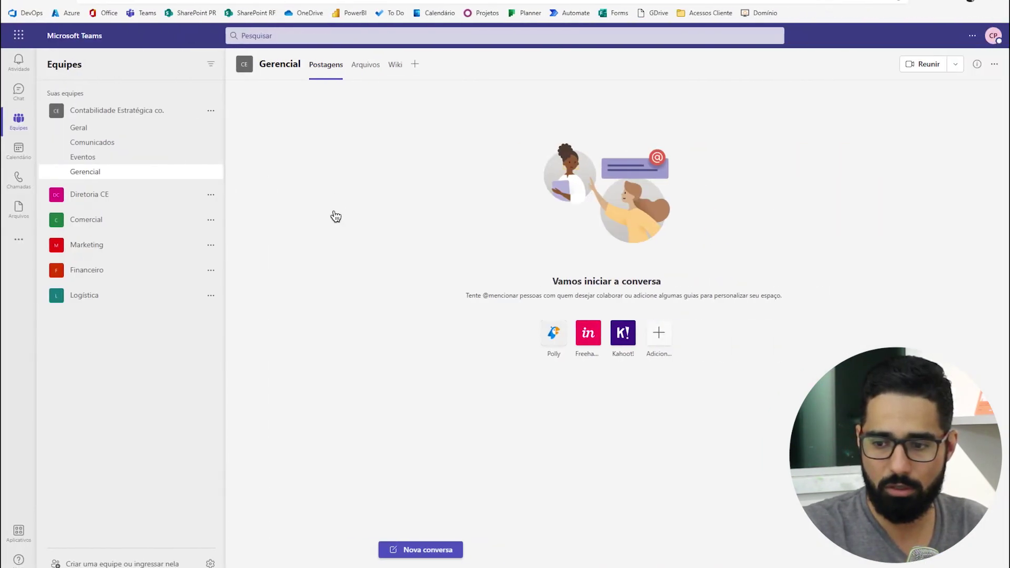
- Post the message "teste" with a mention of a team member in the Gerencial channel
click(417, 550)
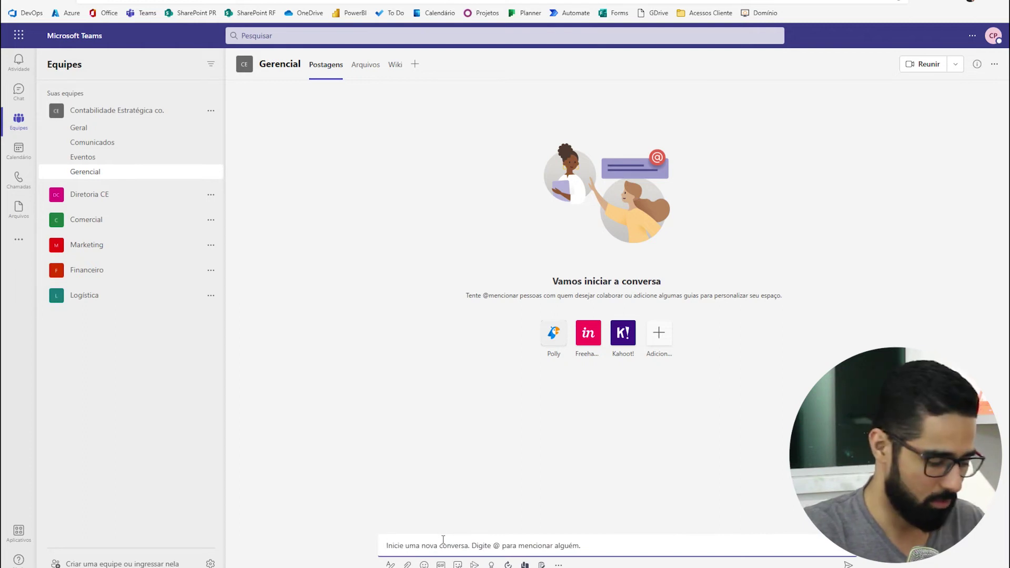
text(teste)
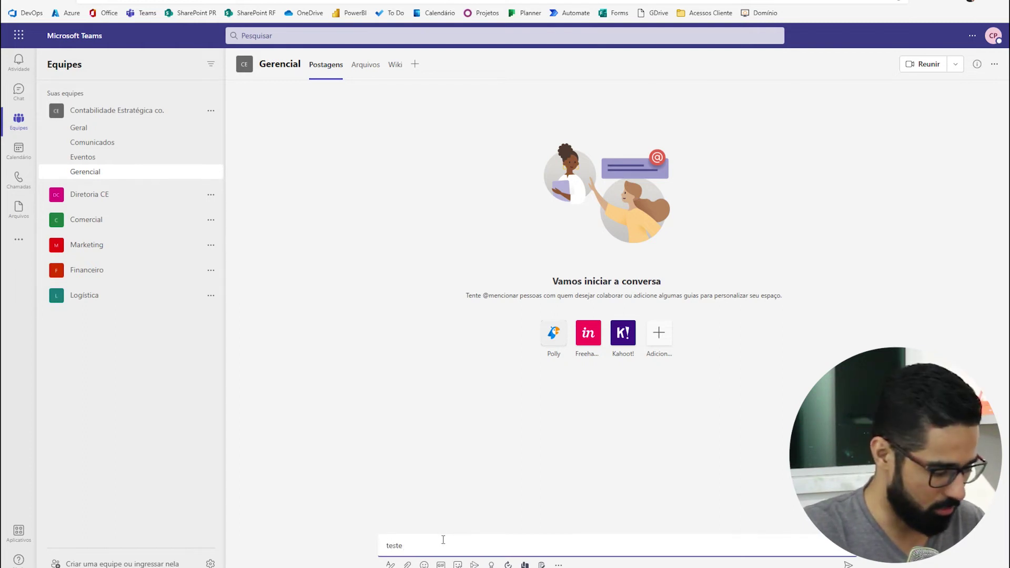
text(patr)
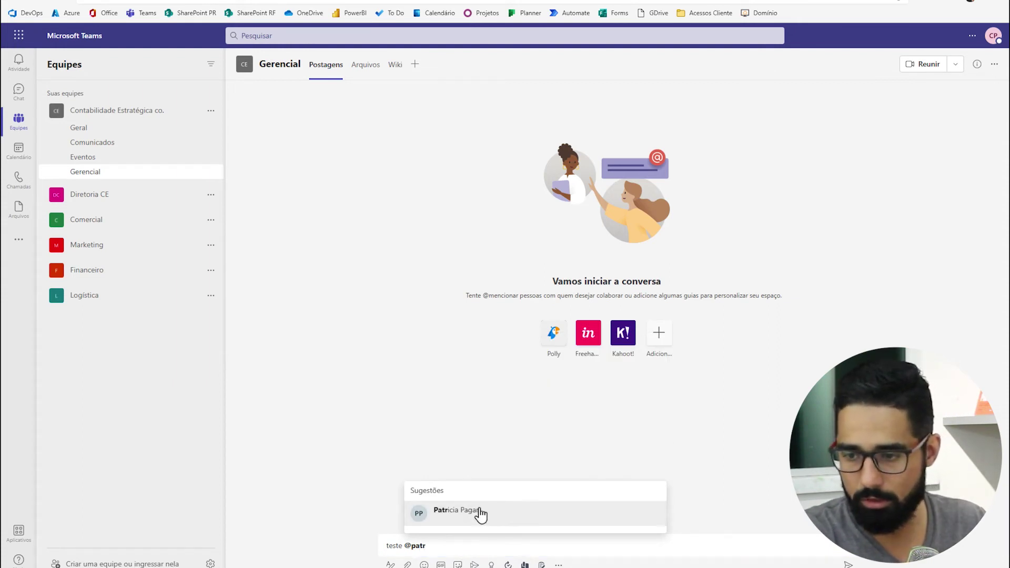
click(480, 512)
click(559, 564)
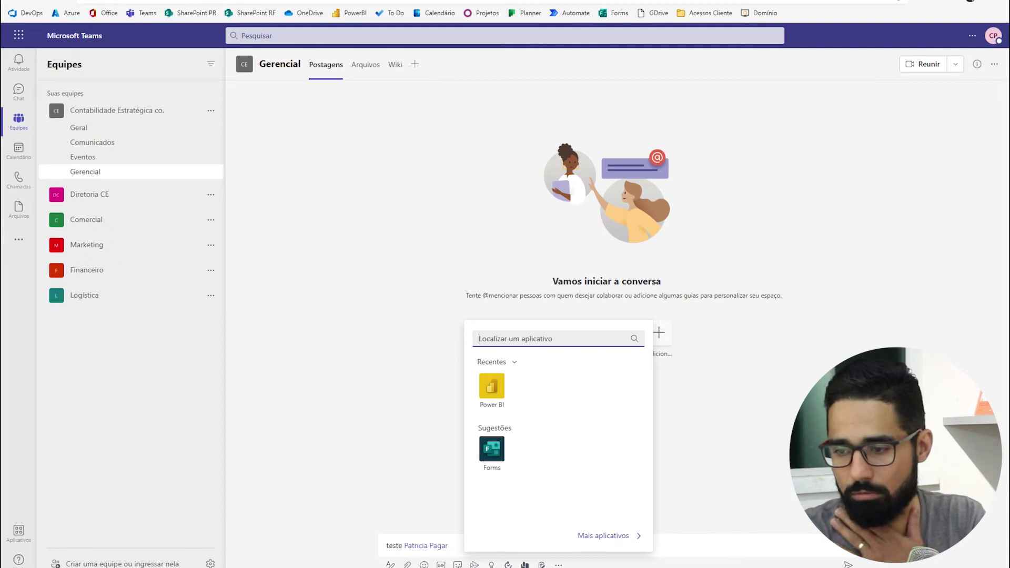
click(724, 567)
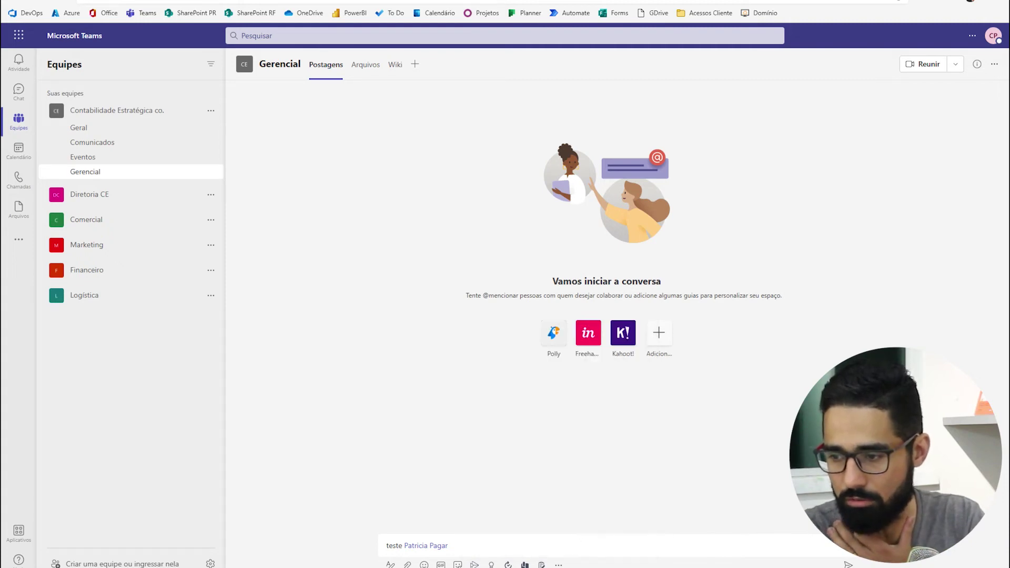
click(850, 565)
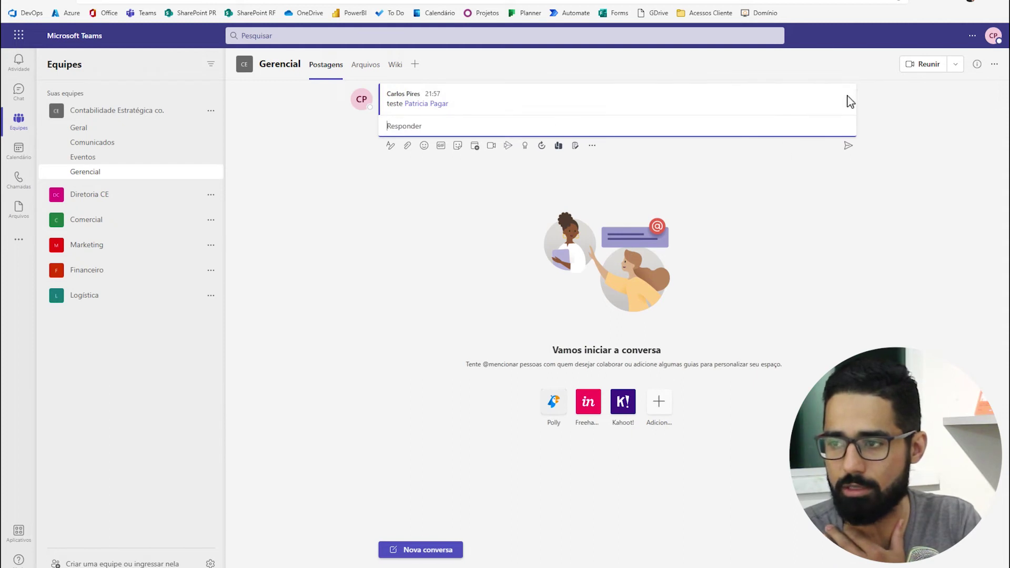
- Examine the options and additional app actions available for the posted "teste" message
click(845, 78)
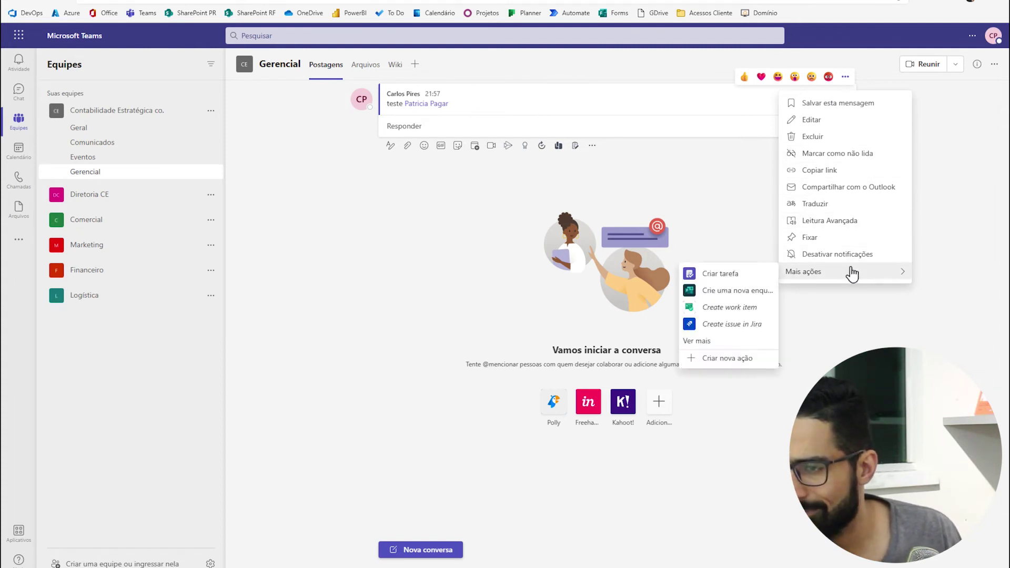
mouse_move(878, 278)
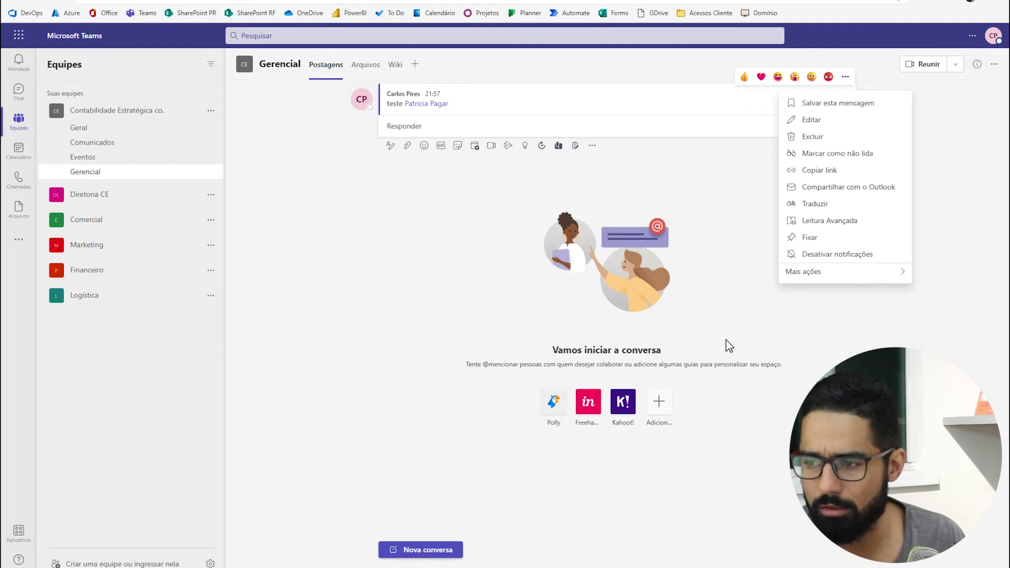
mouse_move(838, 275)
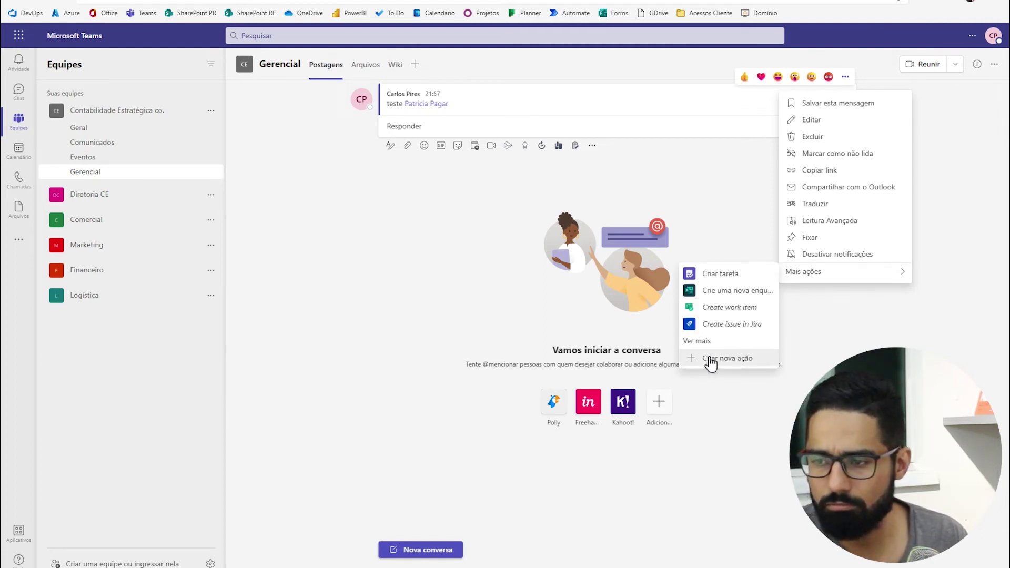
click(348, 230)
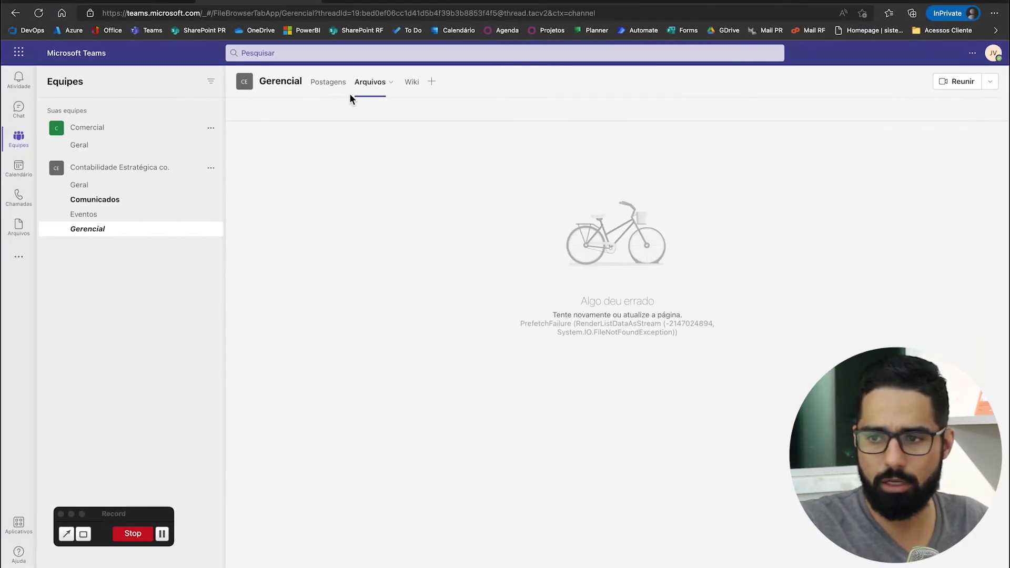
- Switch to the restricted user's Teams, check the Gerencial posts and open the Comunicados channel
click(330, 83)
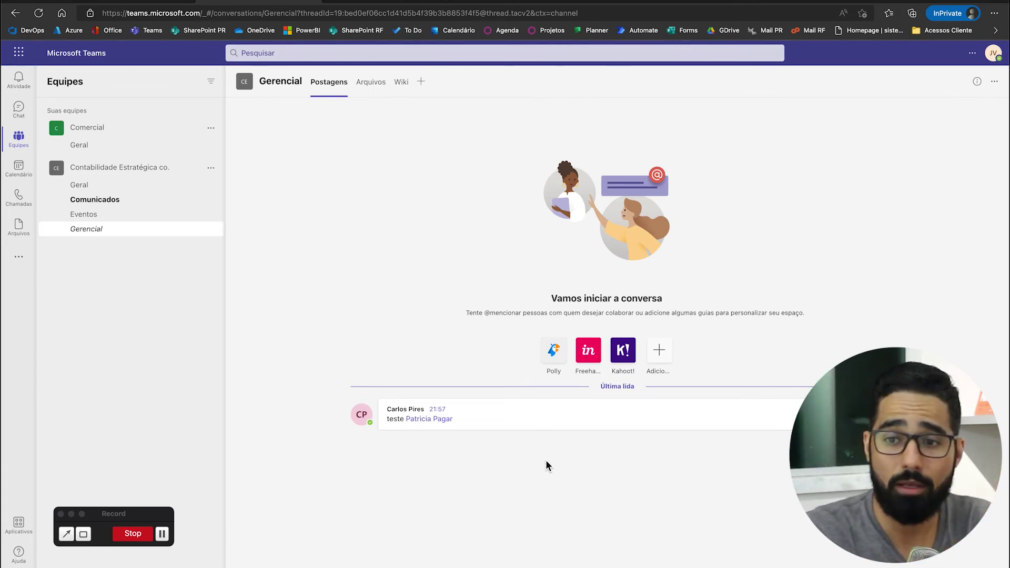
click(88, 205)
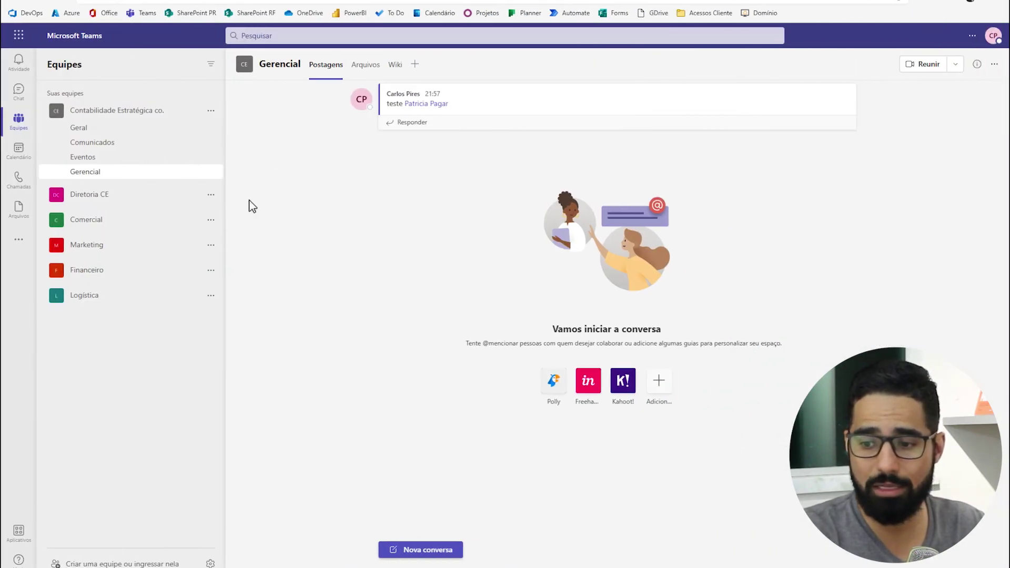
- In the owner's Teams, post a link to Com restrição download.docx from Geral's Controle restrito folder in the Gerencial channel
click(400, 550)
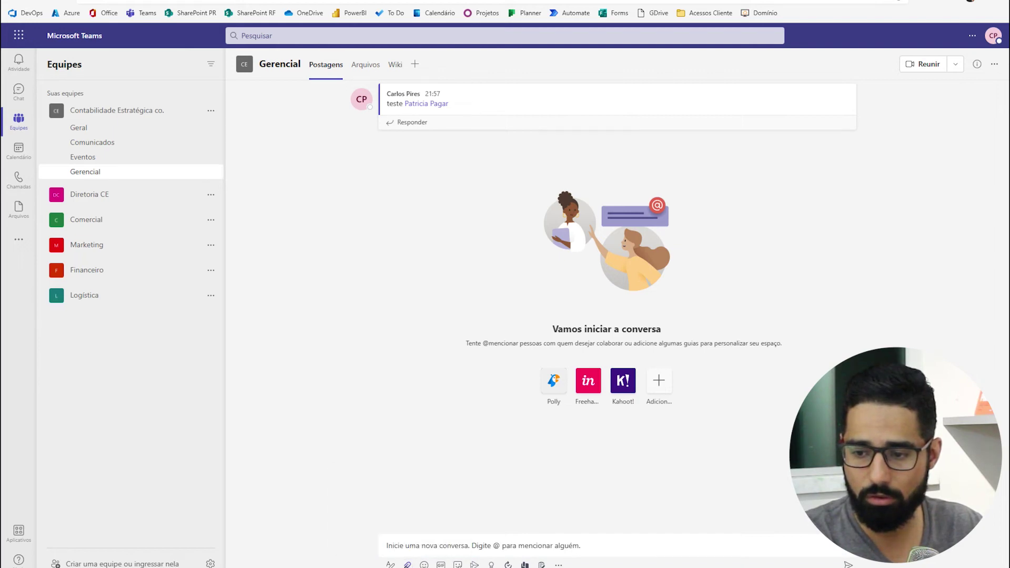
click(407, 565)
click(418, 498)
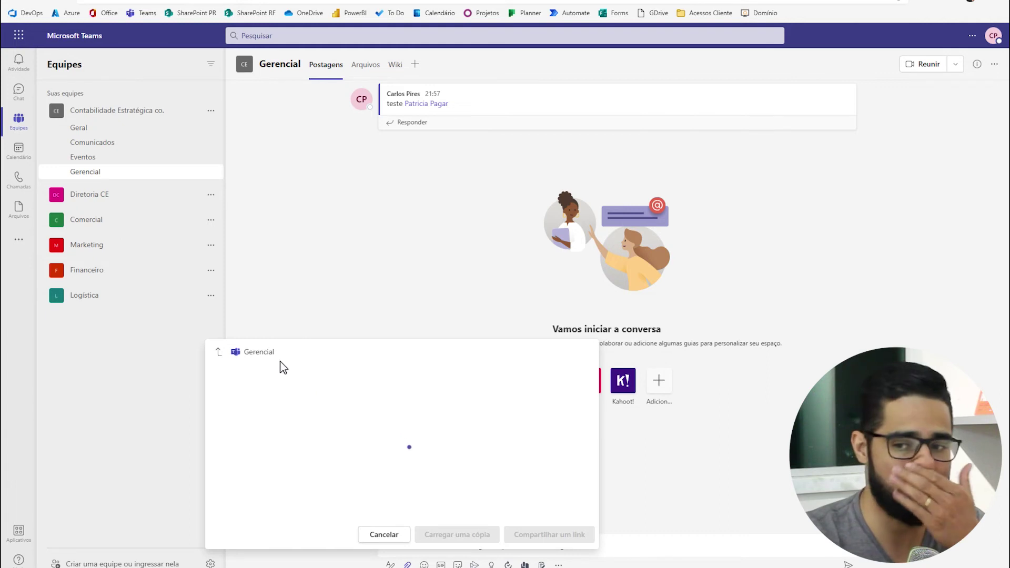
click(219, 353)
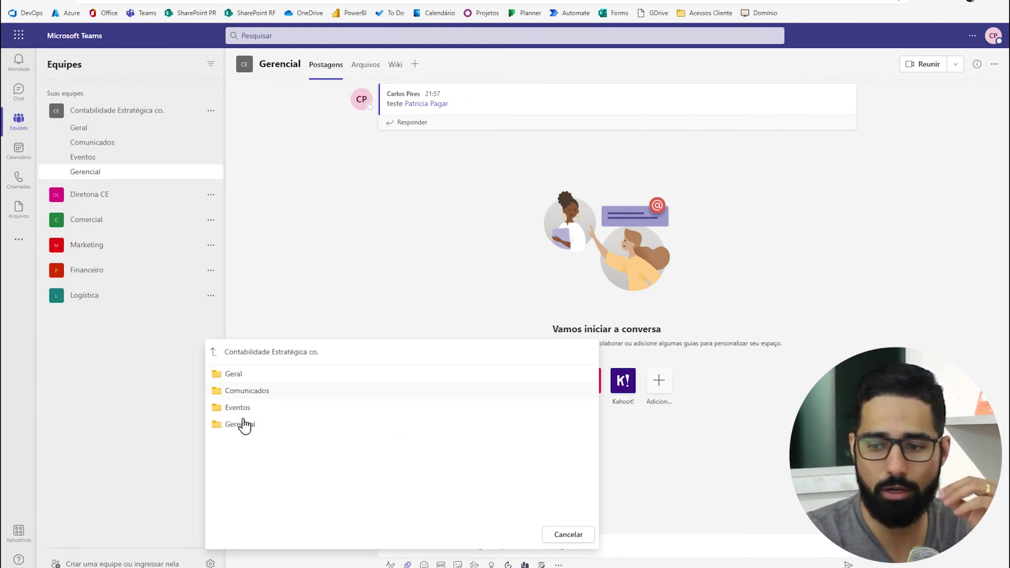
click(240, 425)
click(218, 353)
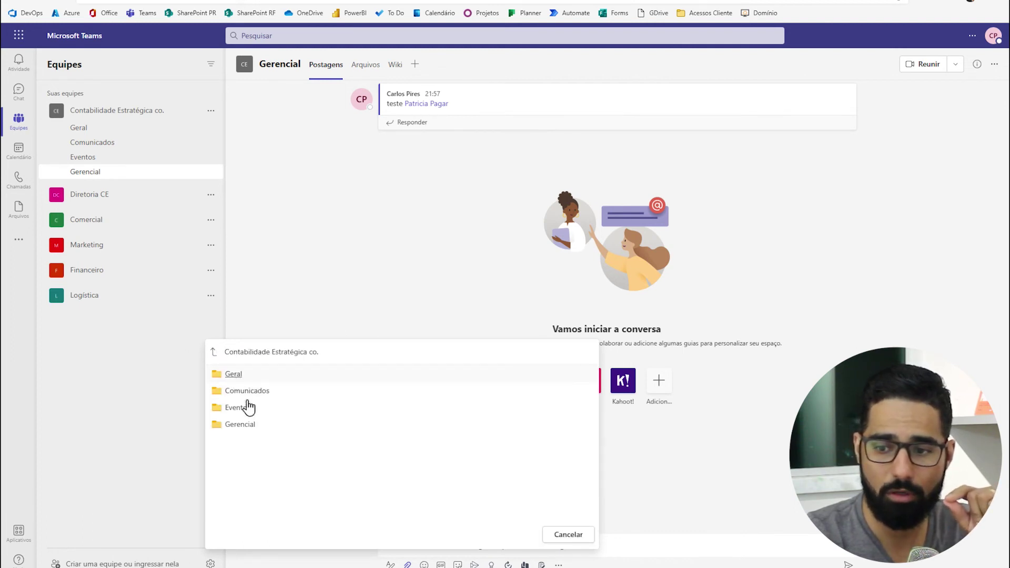
click(233, 375)
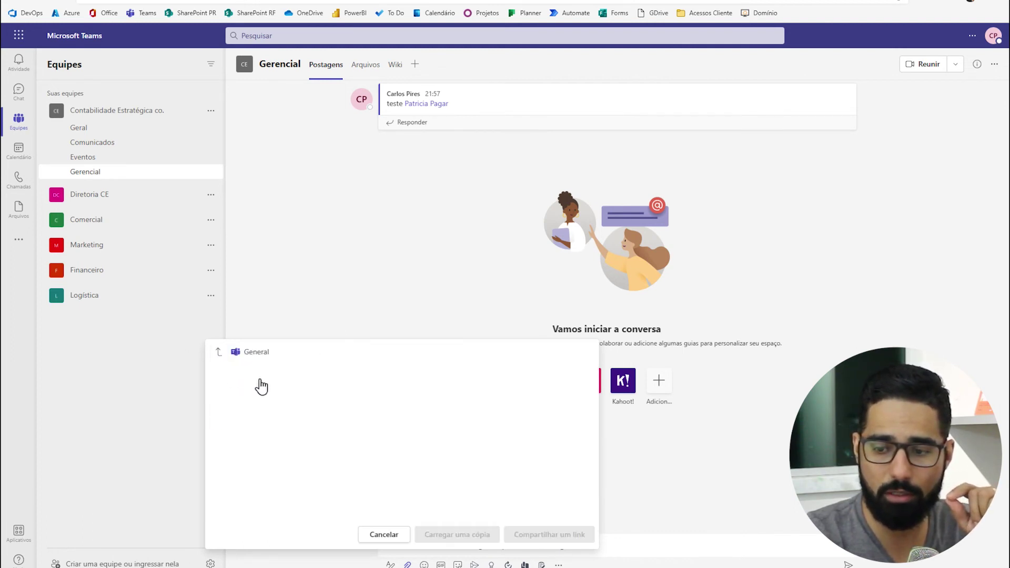
click(273, 392)
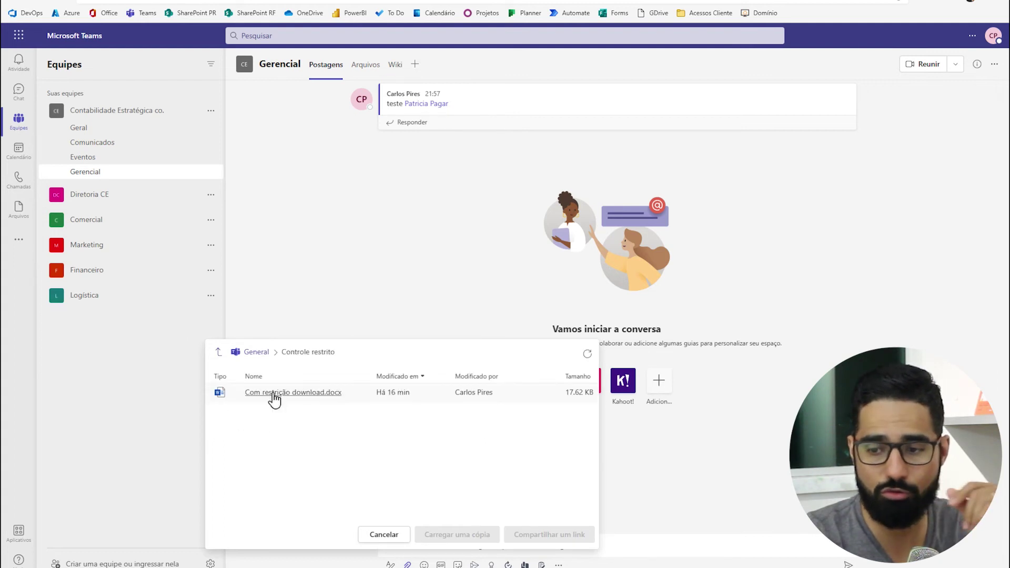
click(298, 397)
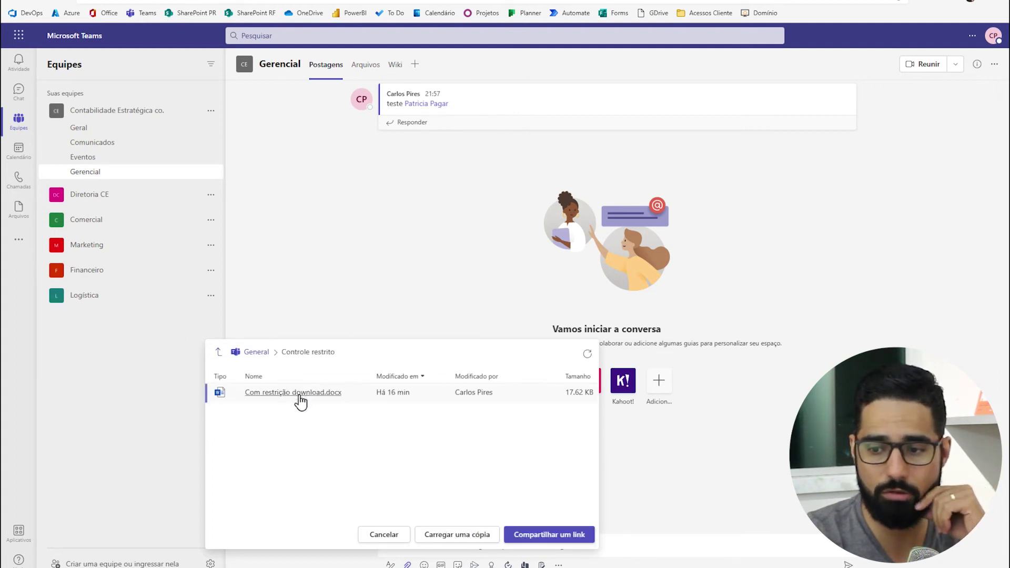
click(567, 542)
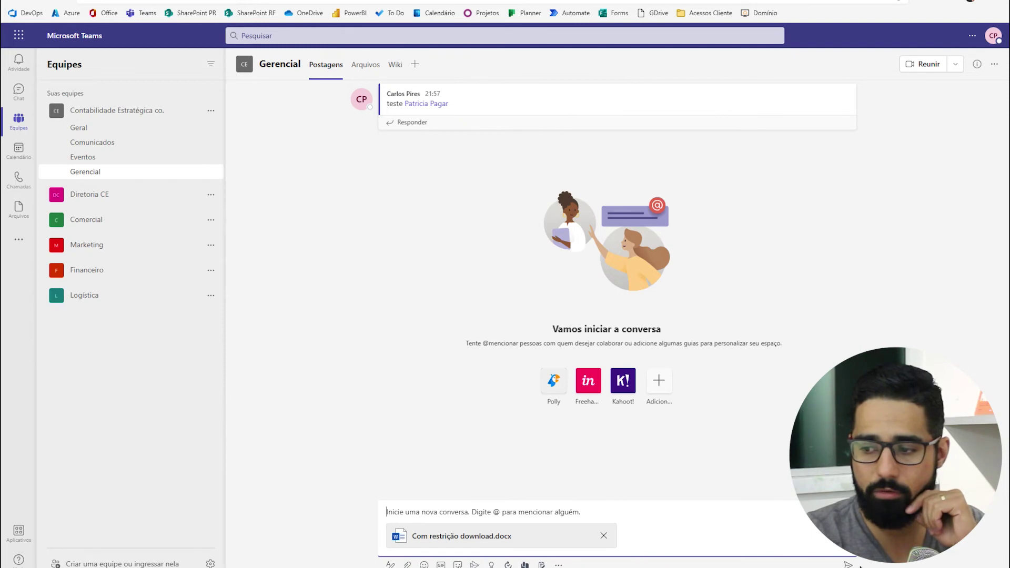
key(Return)
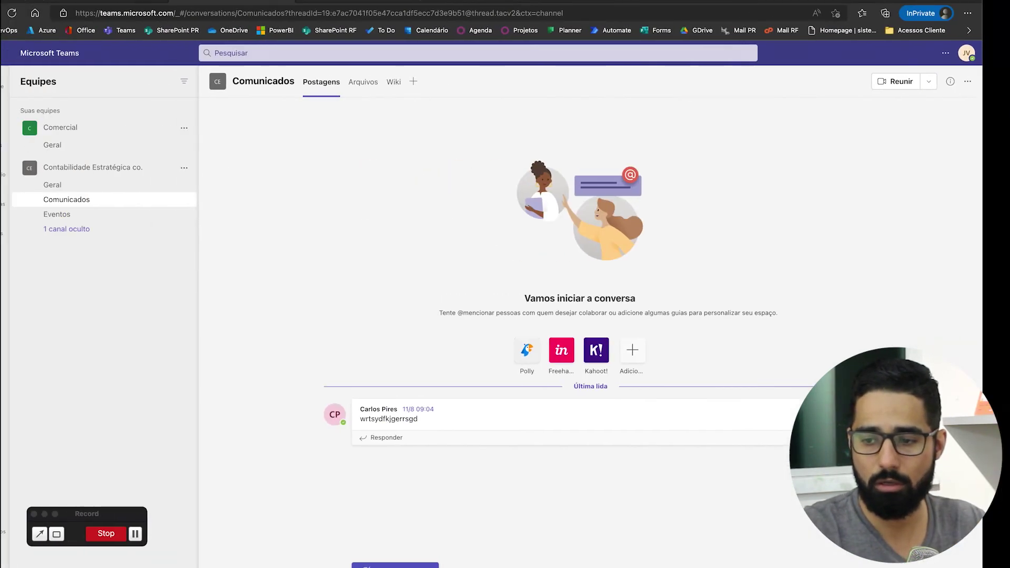
- In the restricted user's Teams, open the hidden Gerencial channel and try to open the shared Com restrição download.docx
click(440, 501)
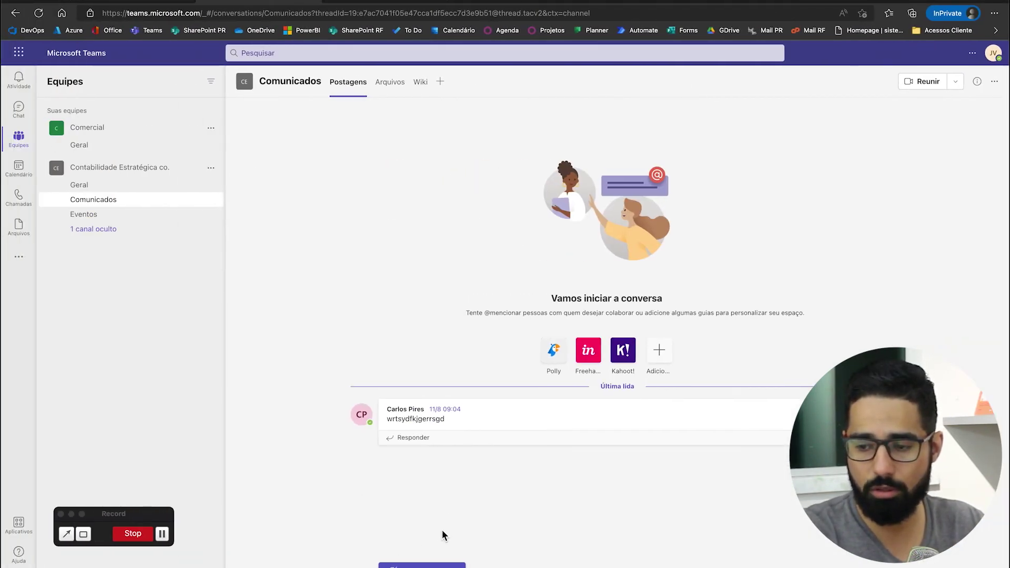
click(89, 214)
click(98, 230)
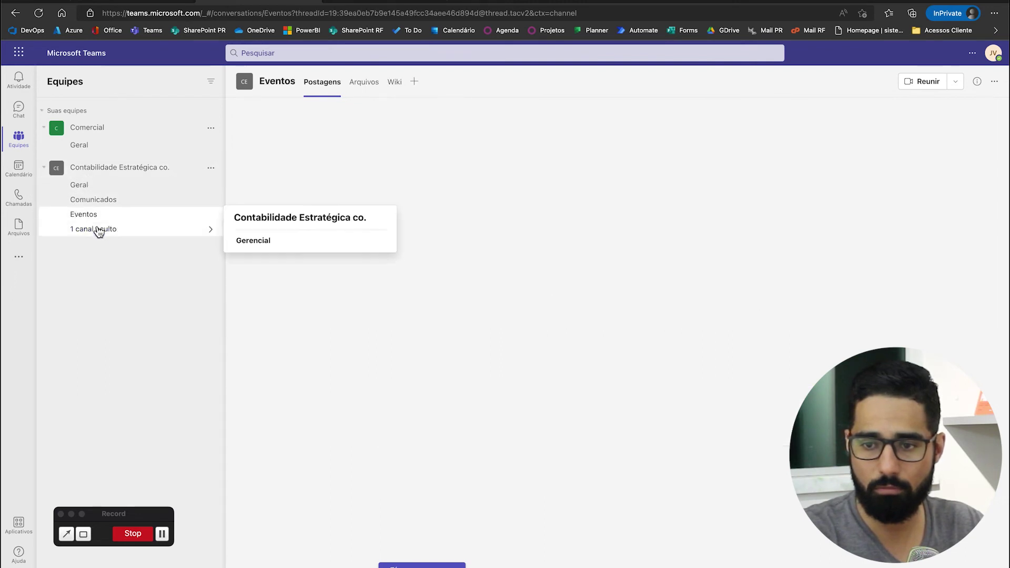
click(253, 243)
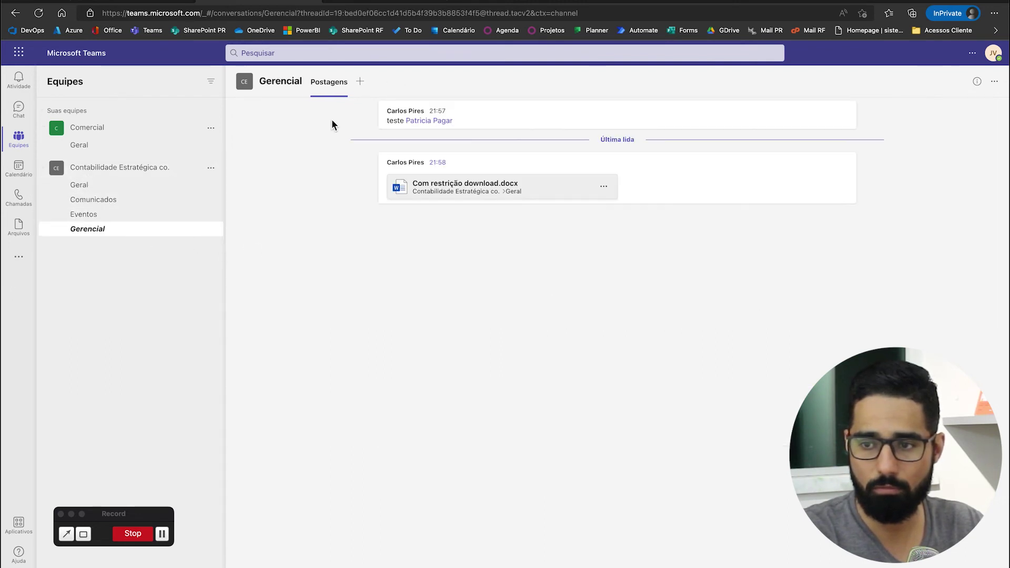
click(483, 191)
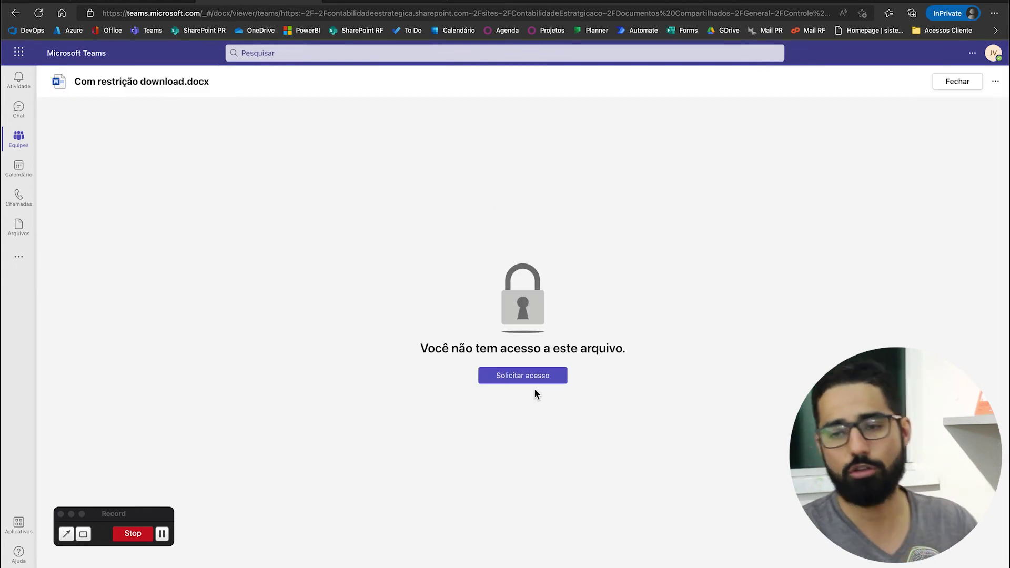